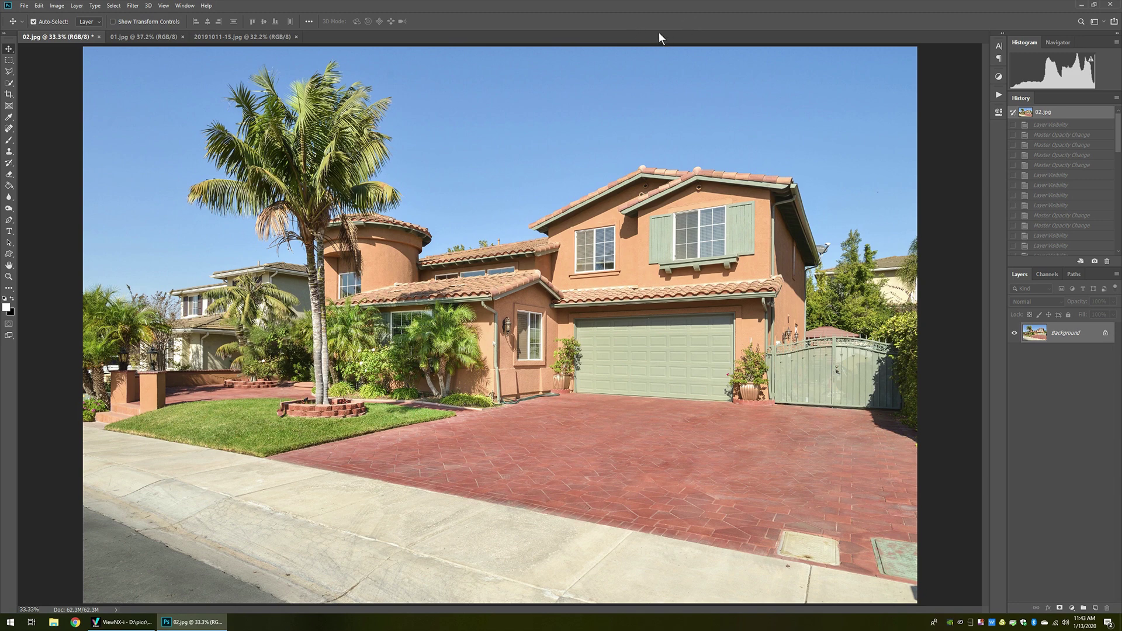
# Step: Zoom and pan around the photo to inspect the driveway paving and gate
pyautogui.hotkey('ctrl', '-')
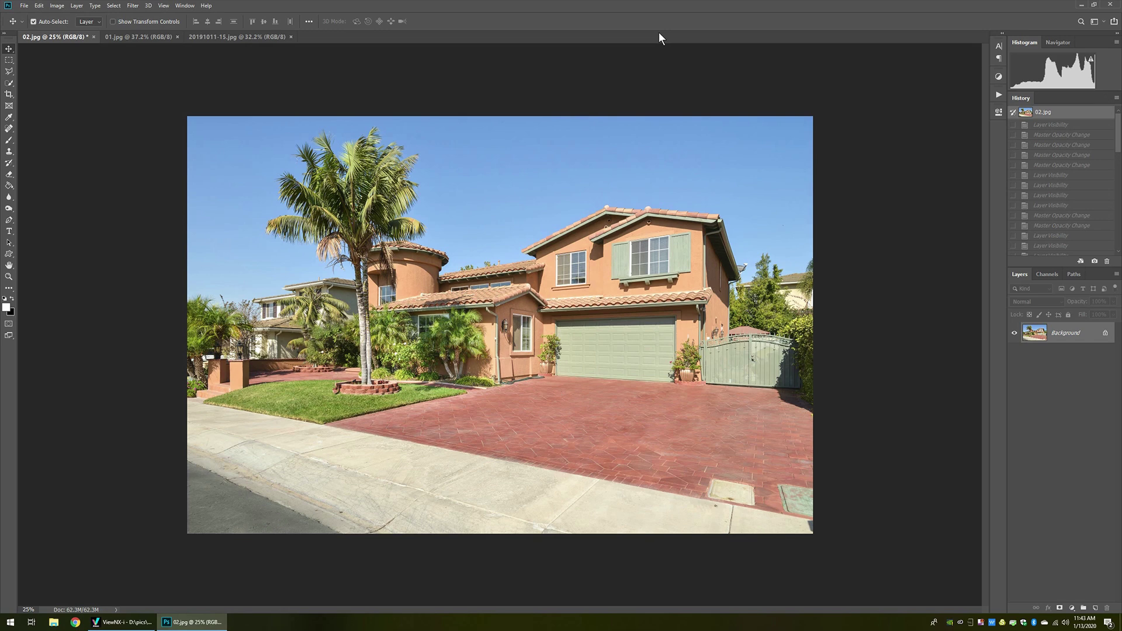
pyautogui.hotkey('ctrl', '+')
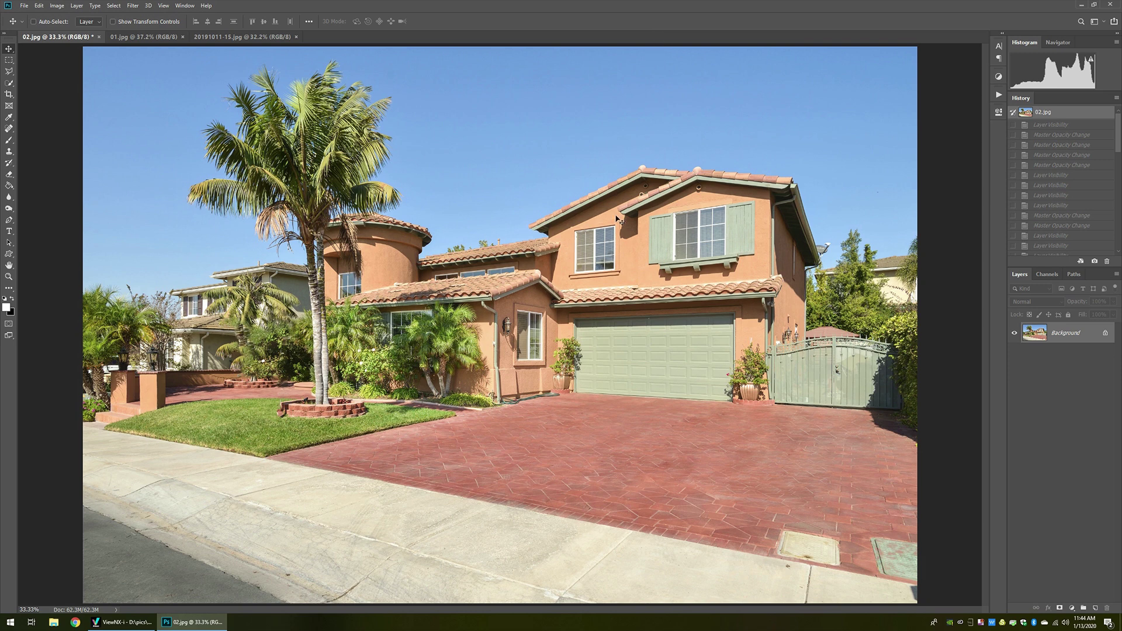
pyautogui.press('z')
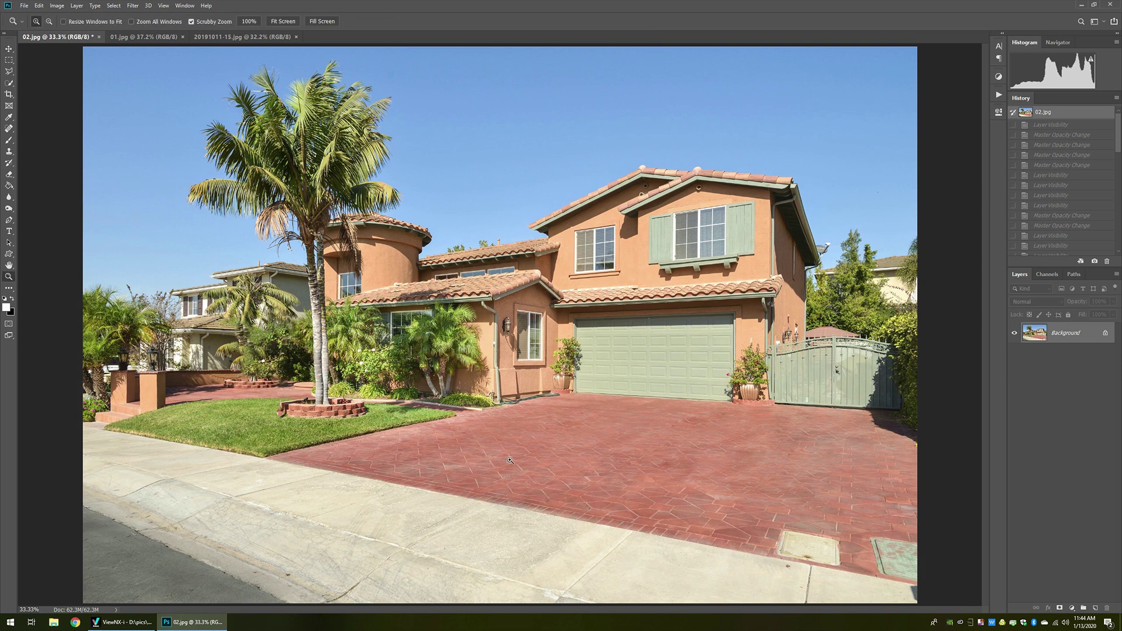
pyautogui.moveTo(476, 463); pyautogui.dragTo(487, 459)
pyautogui.moveTo(723, 458); pyautogui.dragTo(612, 419)
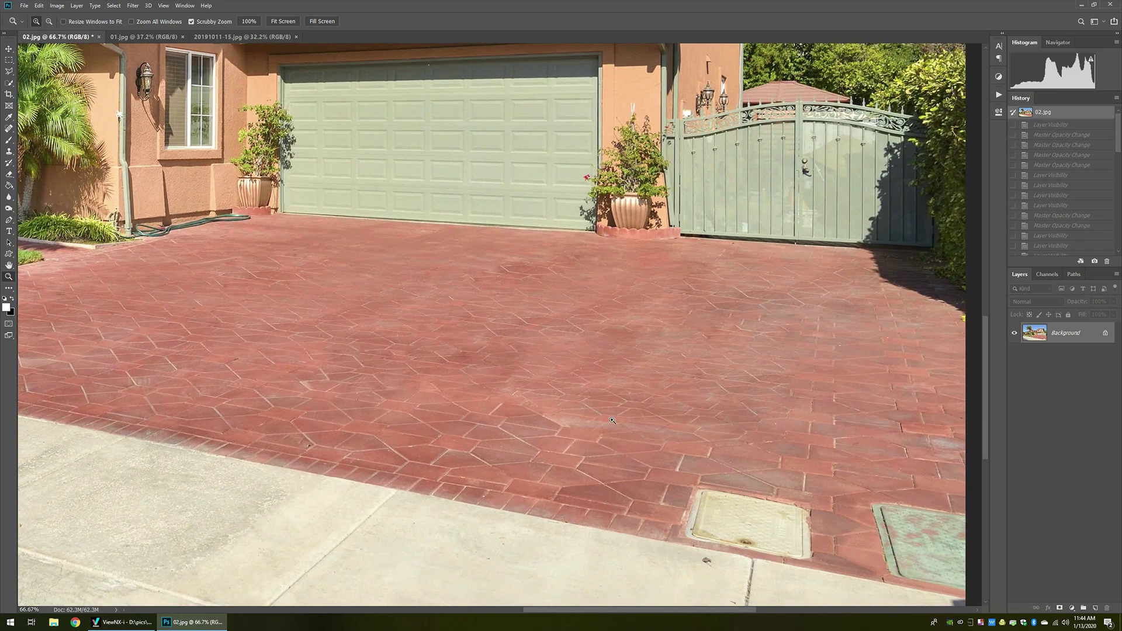
pyautogui.keyDown('alt'); pyautogui.click(612, 419); pyautogui.keyUp('alt')
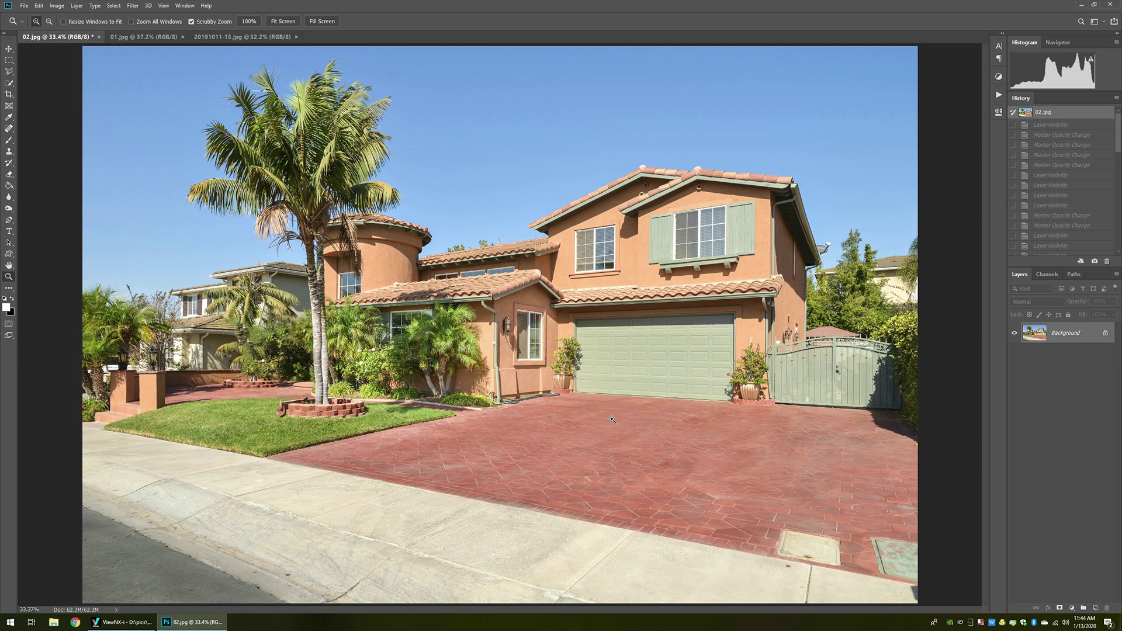
# Step: Duplicate the Background onto Layer 1 and drop its opacity to 49%
pyautogui.hotkey('ctrl', 'j')
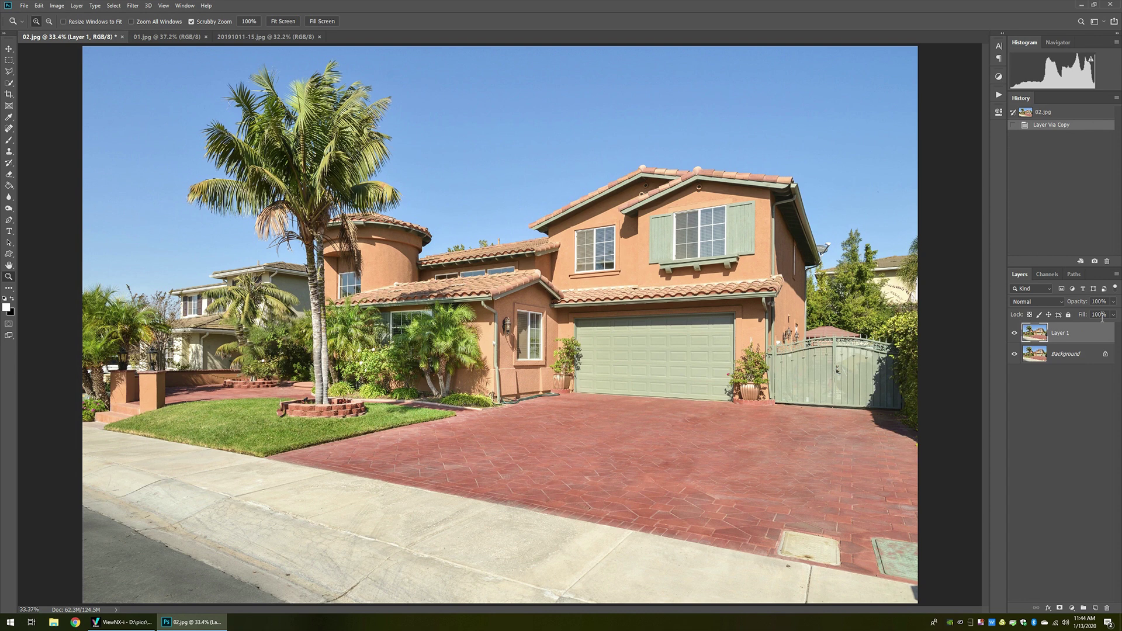
pyautogui.click(1114, 303)
pyautogui.moveTo(1114, 312); pyautogui.dragTo(1093, 311)
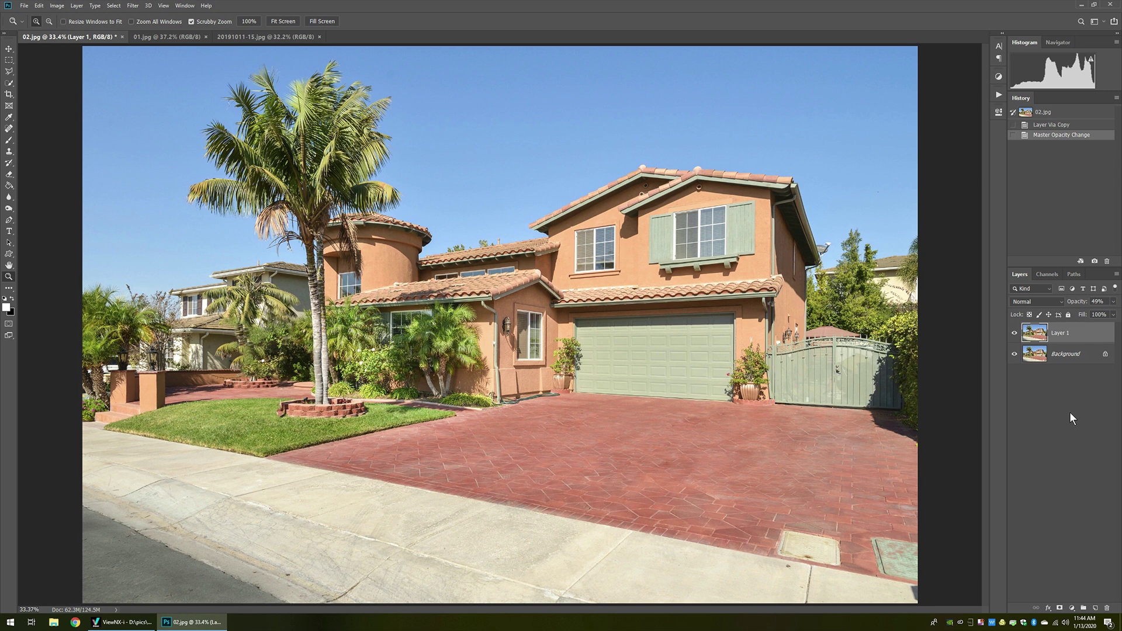
# Step: Flip Layer 1 vertically with Edit > Transform > Flip Vertical
pyautogui.hotkey('alt', 'e')
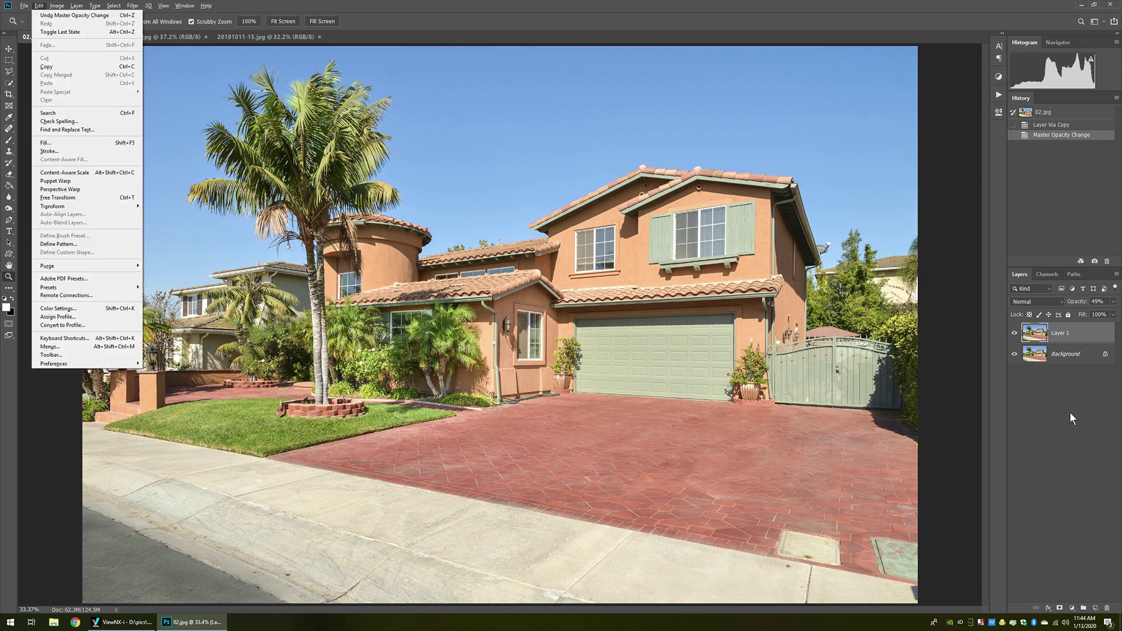
pyautogui.press('a')
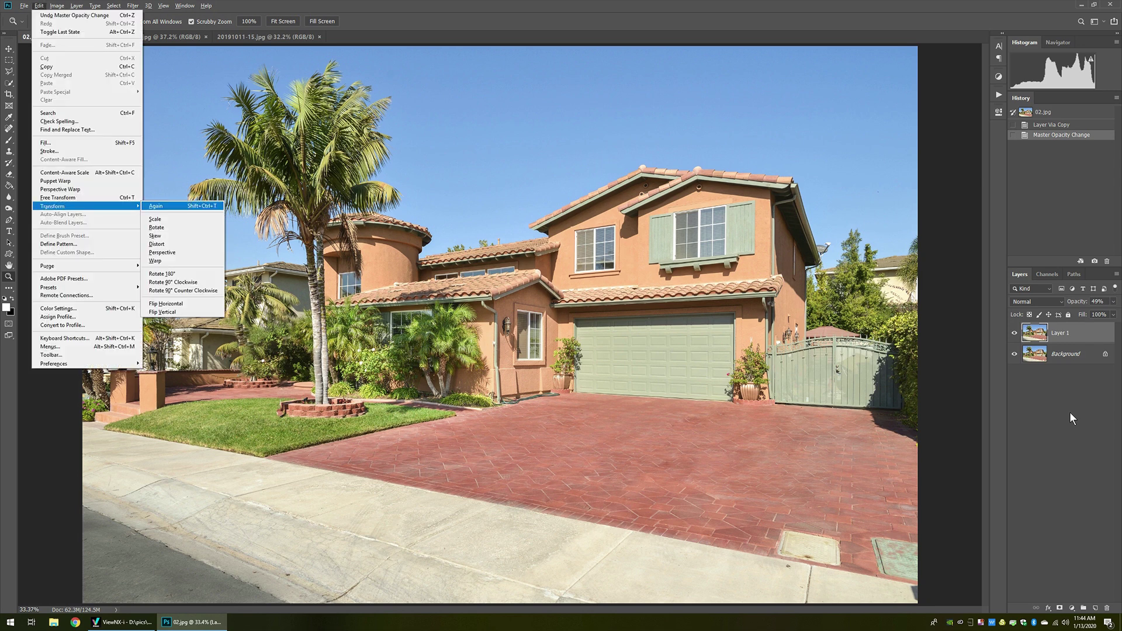
pyautogui.press('Up')
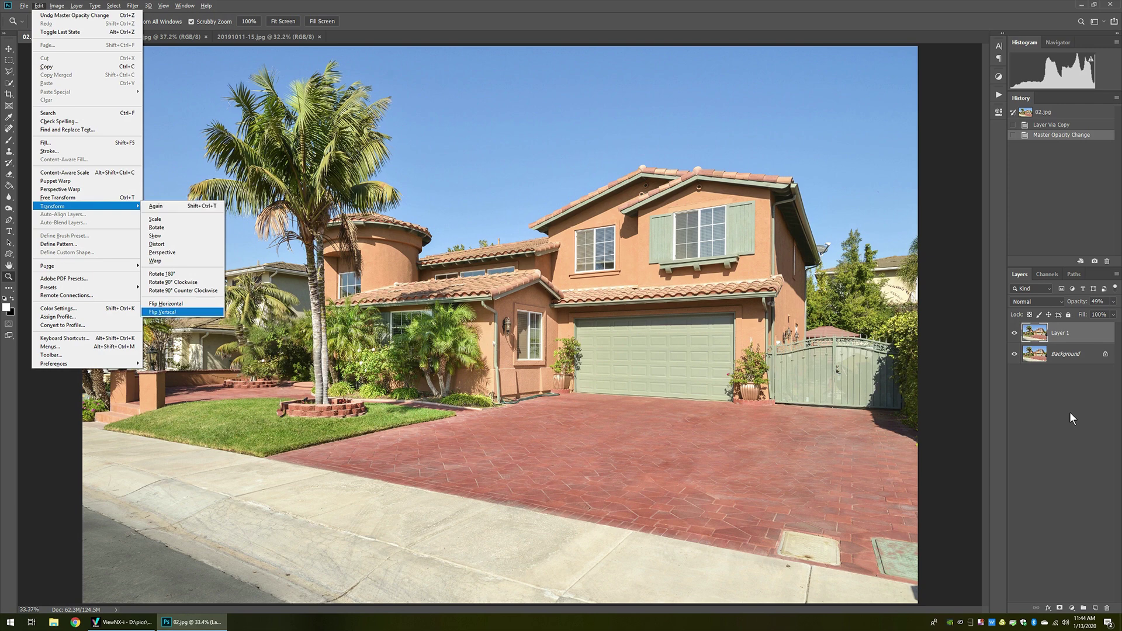
pyautogui.press('Return')
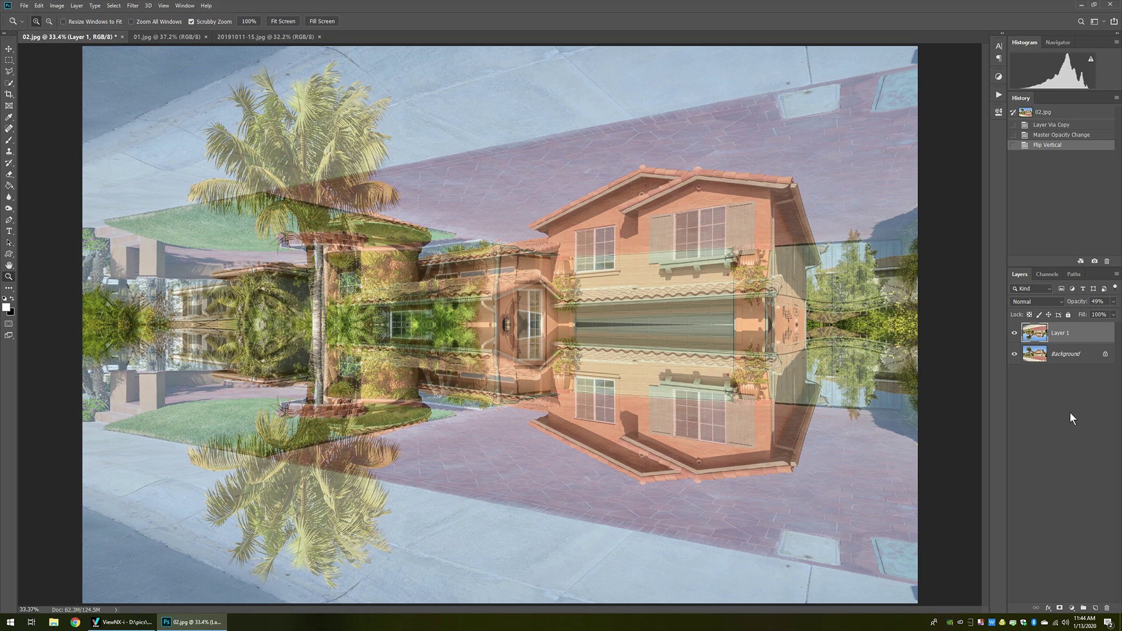
# Step: Move the flipped copy down until the mirrored house sits below the real house, then fit on screen
pyautogui.press('v')
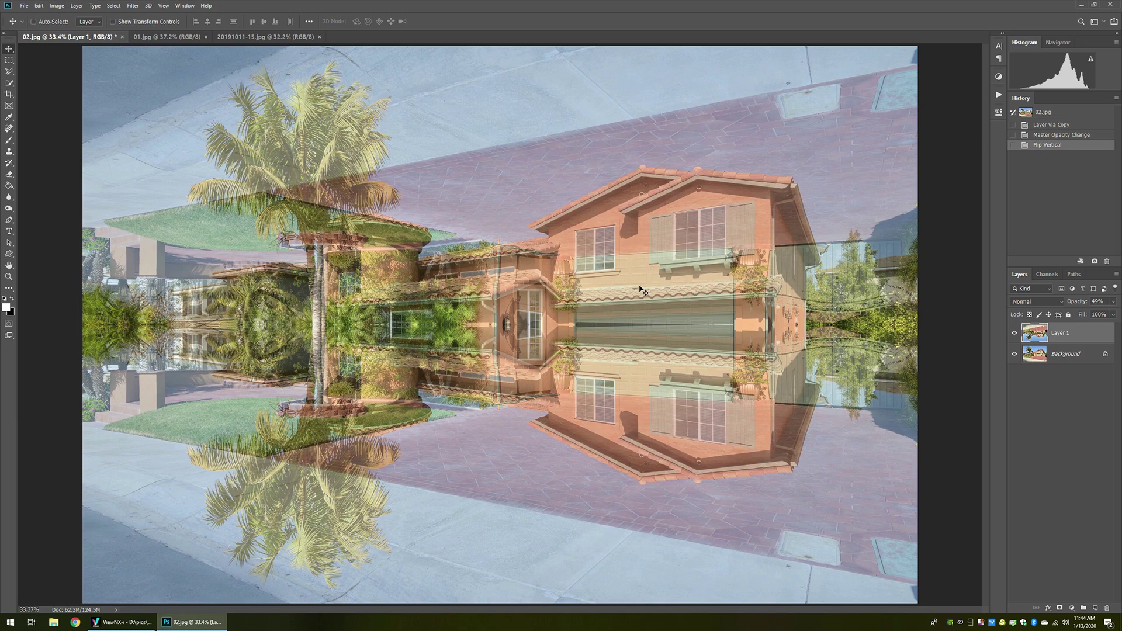
pyautogui.moveTo(640, 289); pyautogui.dragTo(616, 358)
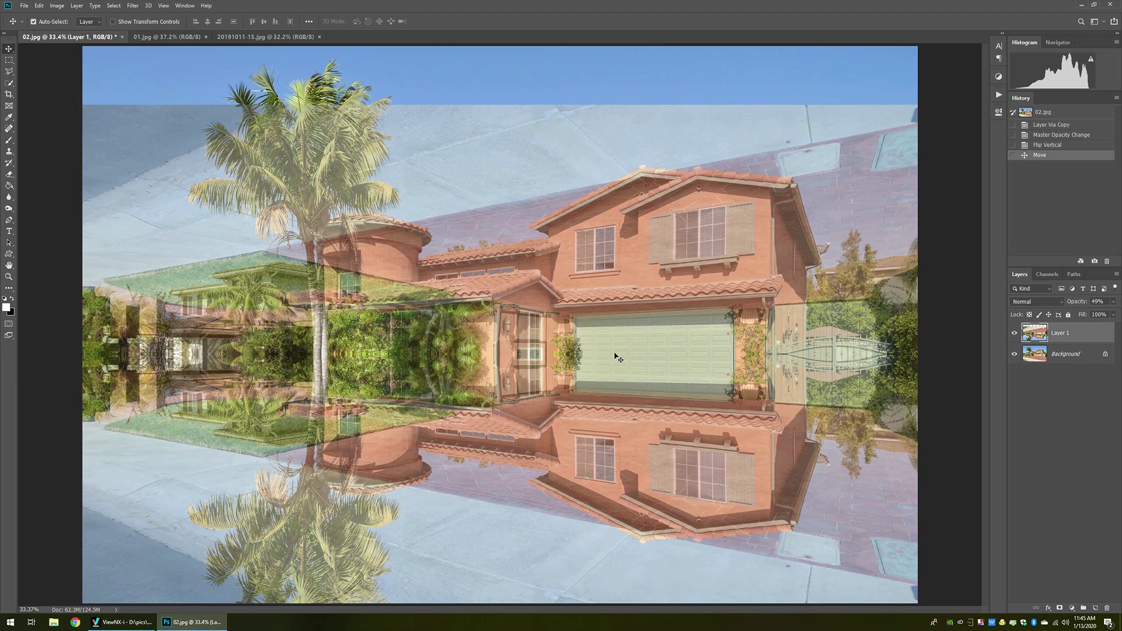
pyautogui.hotkey('ctrl', '=')
pyautogui.hotkey('ctrl', '=')
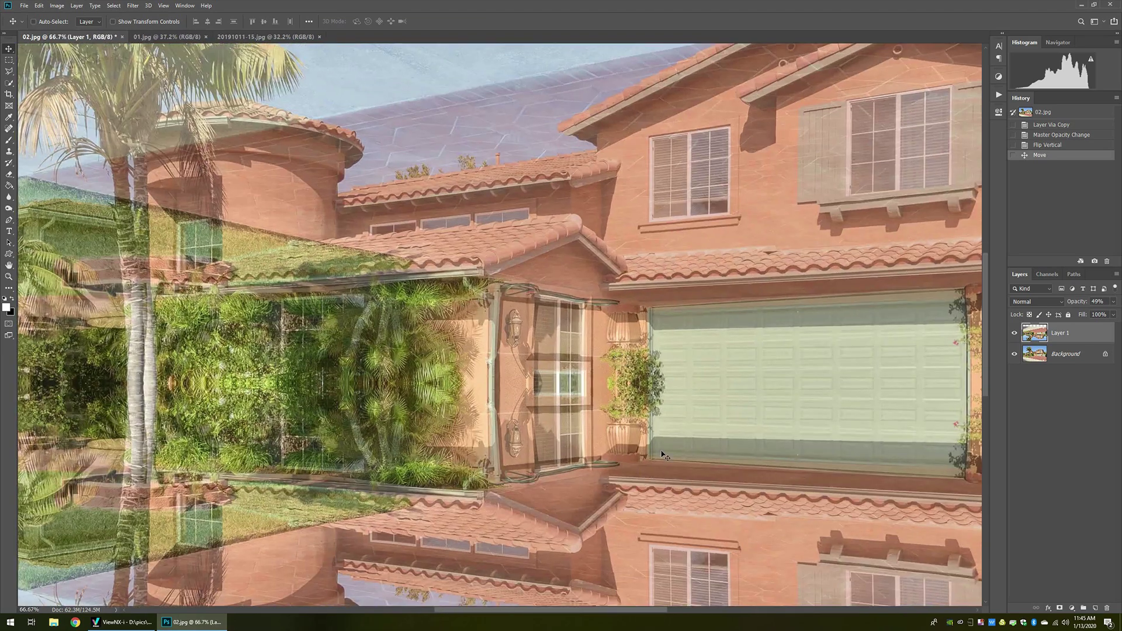
pyautogui.moveTo(663, 455); pyautogui.dragTo(594, 387)
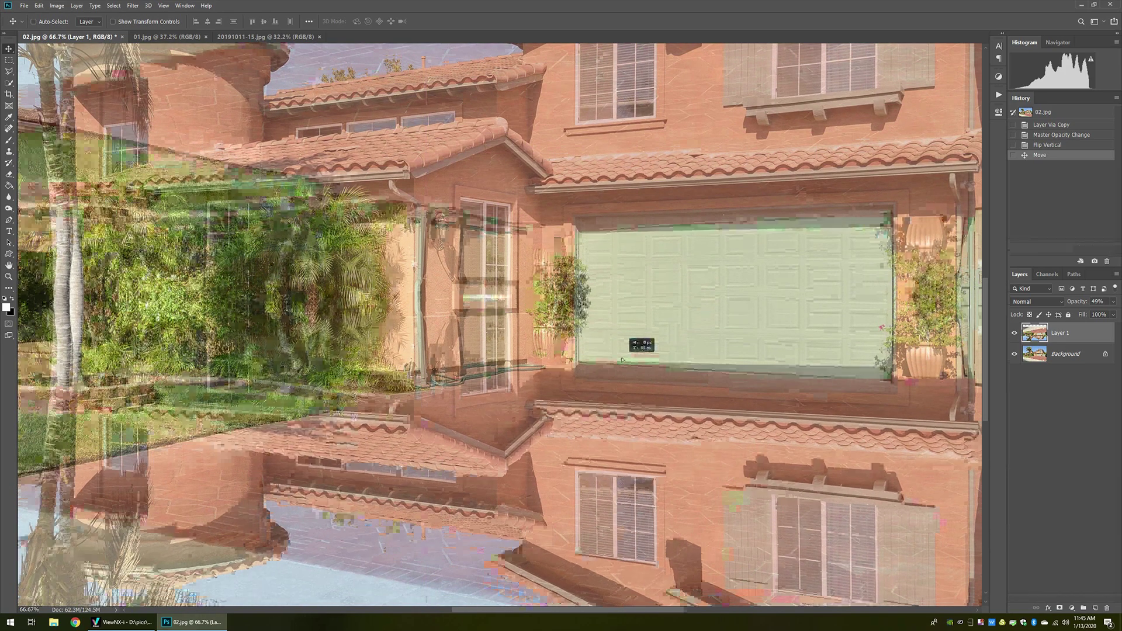
pyautogui.moveTo(622, 359); pyautogui.dragTo(621, 358)
pyautogui.hotkey('alt', 'v')
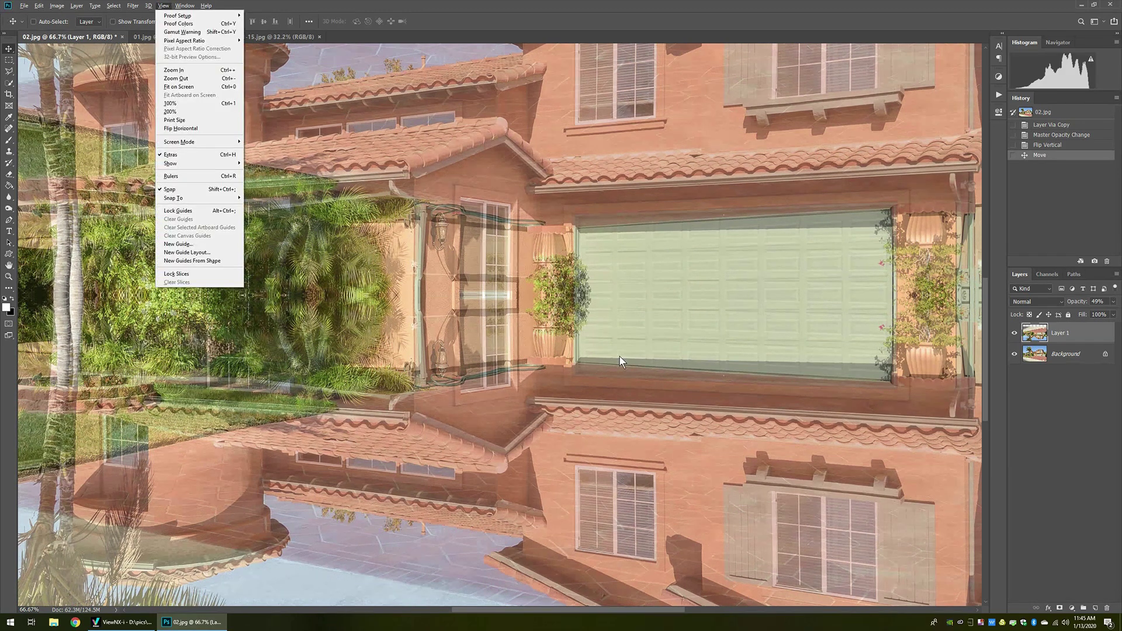
pyautogui.press('f')
pyautogui.hotkey('ctrl', '0')
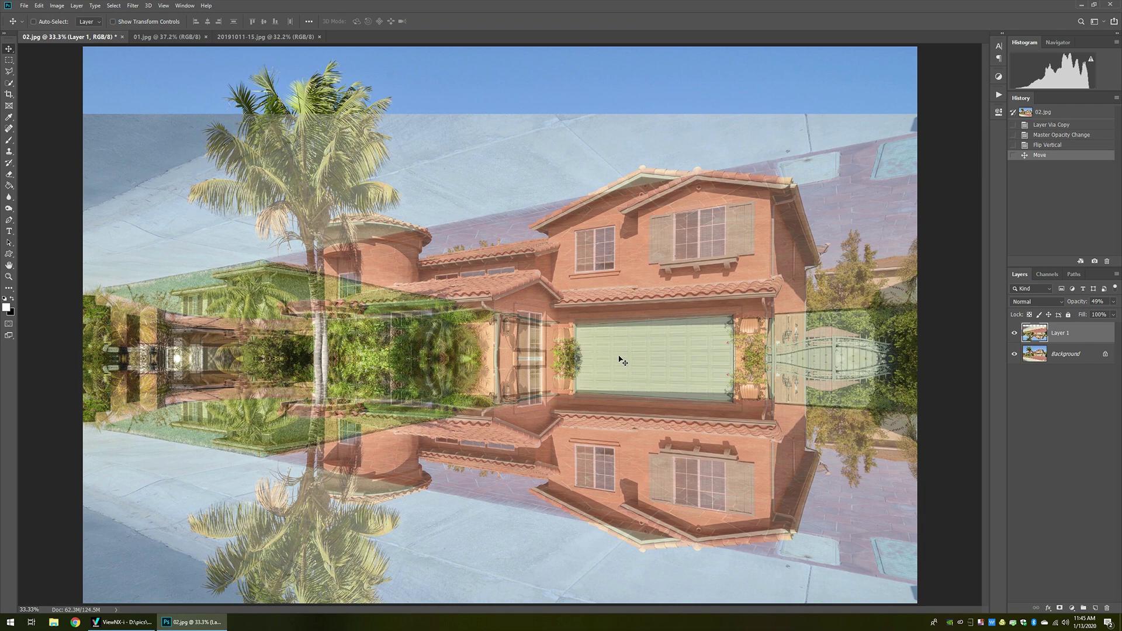
# Step: Add a Hide All layer mask to Layer 1
pyautogui.hotkey('alt', 'l')
pyautogui.press('m')
pyautogui.press('h')
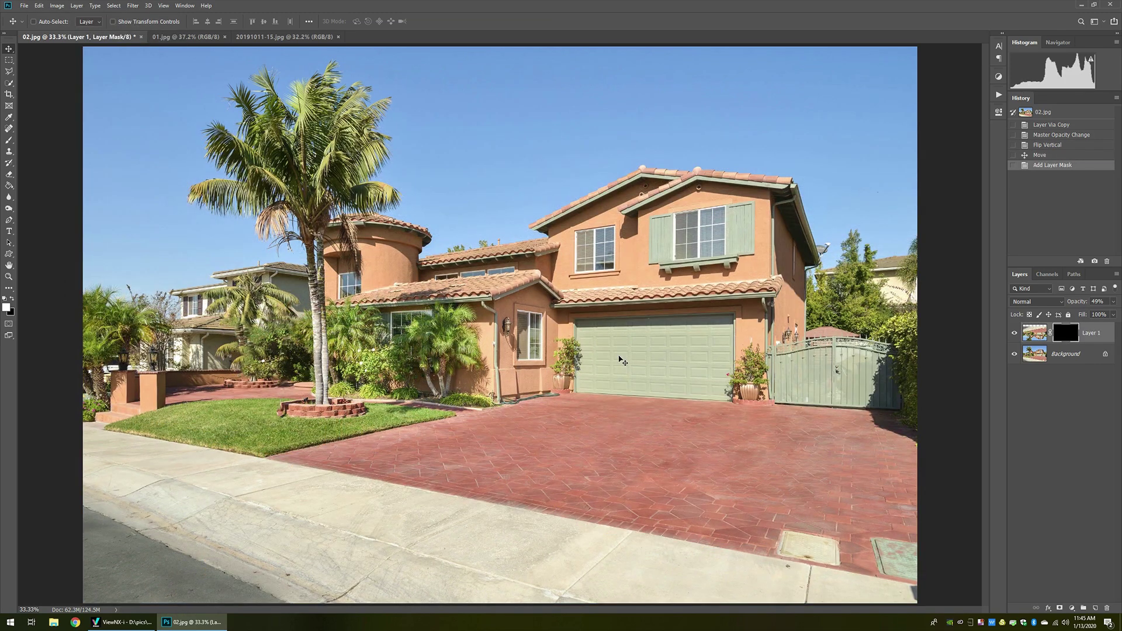
pyautogui.hotkey('ctrl', '-')
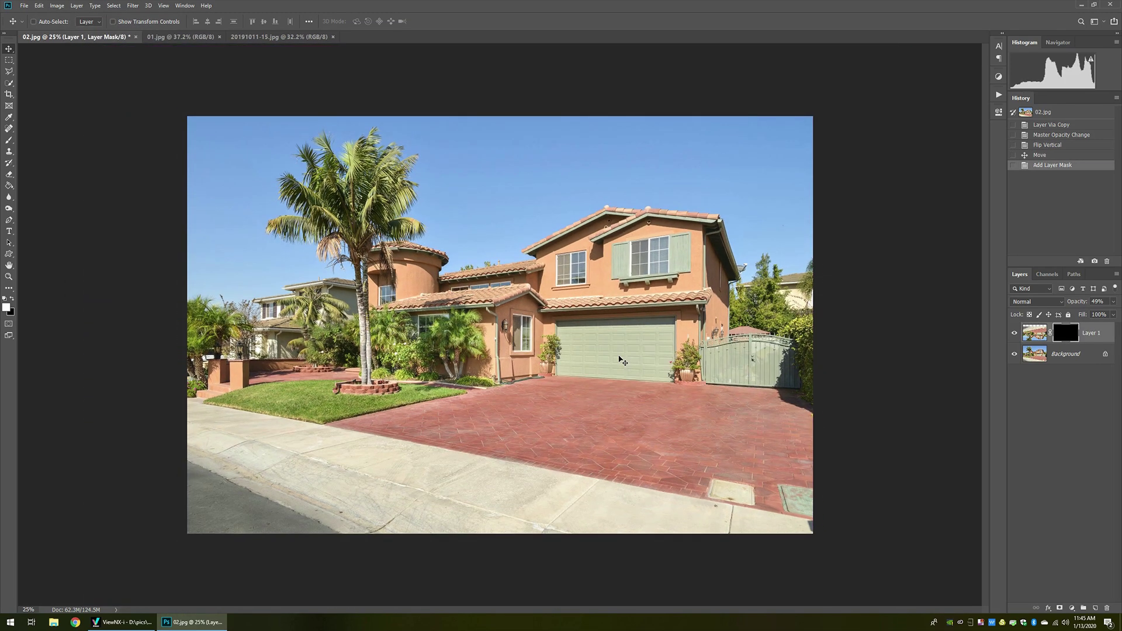
# Step: Quick-select the driveway, sidewalk and street on the Background layer
pyautogui.click(1044, 357)
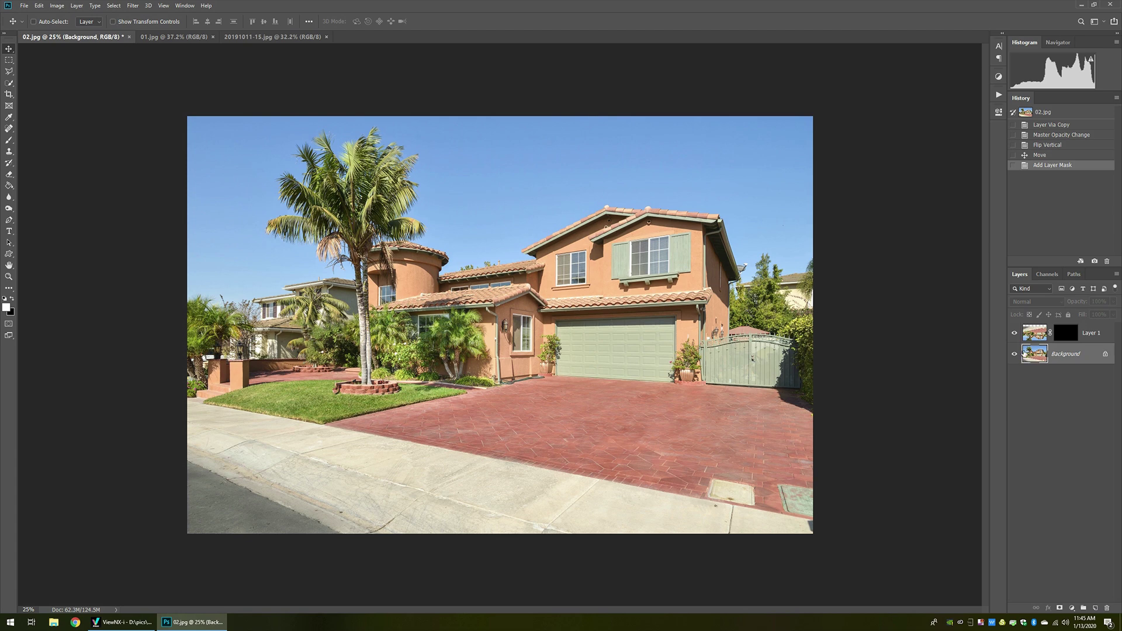
pyautogui.press('w')
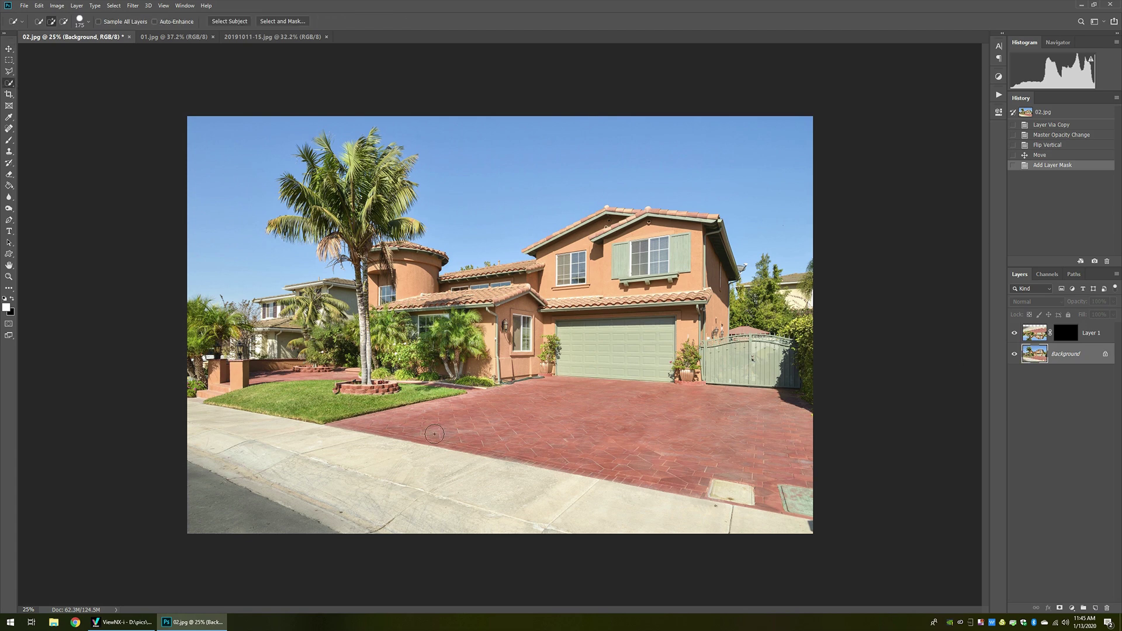
pyautogui.moveTo(358, 469); pyautogui.dragTo(614, 453)
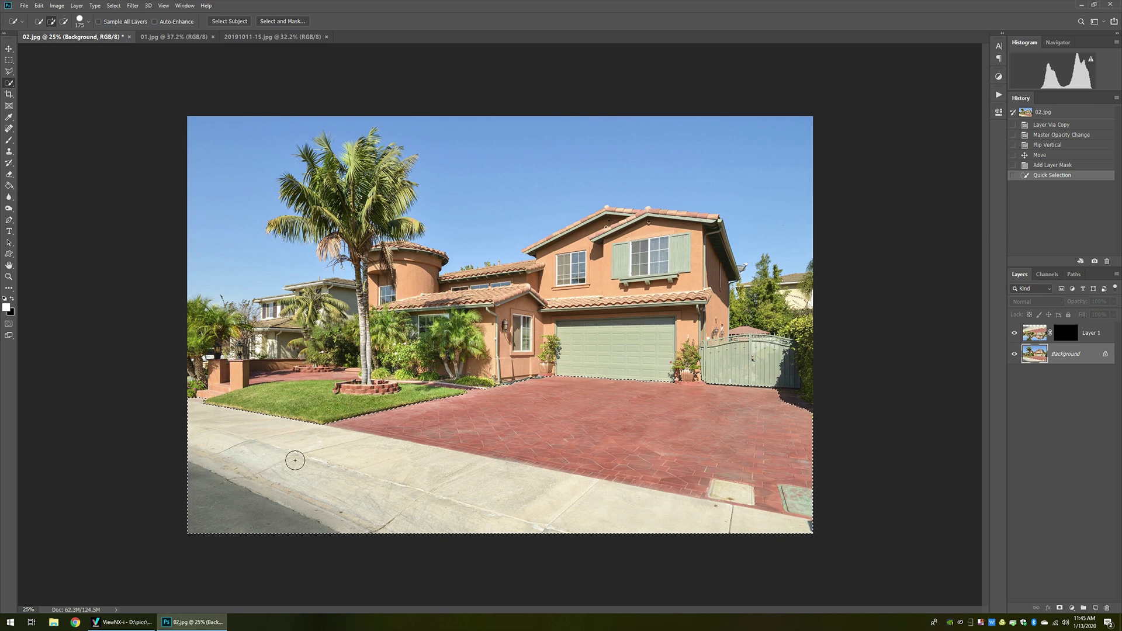
# Step: Reveal the reflection inside the ground selection on the mask, deselect, and set opacity to 30%
pyautogui.click(1065, 339)
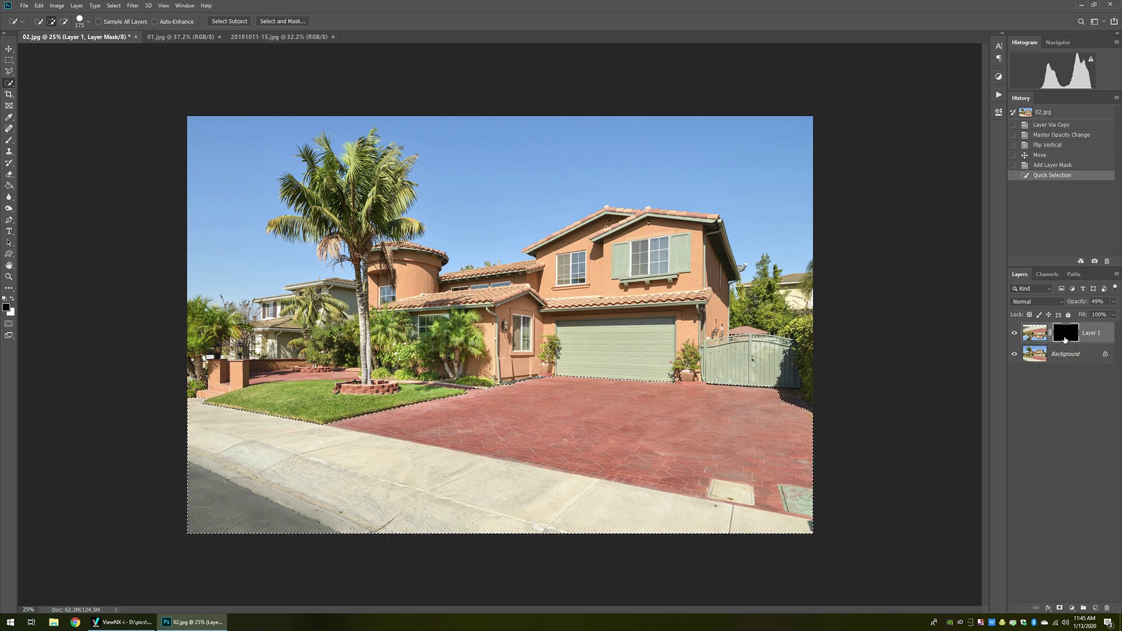
pyautogui.press('x')
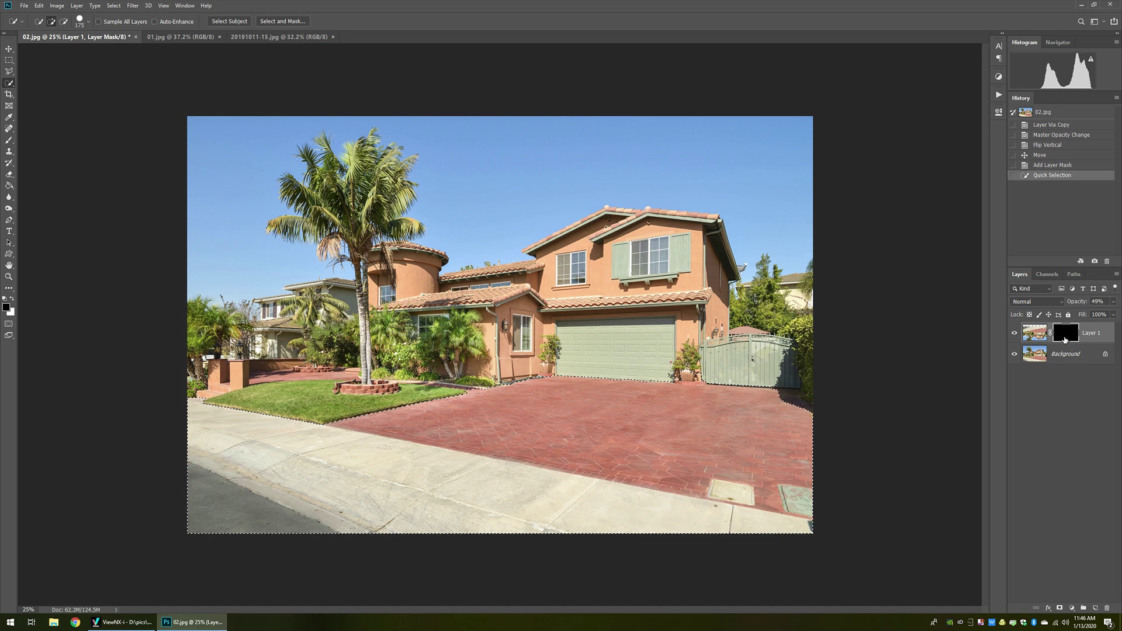
pyautogui.press('Delete')
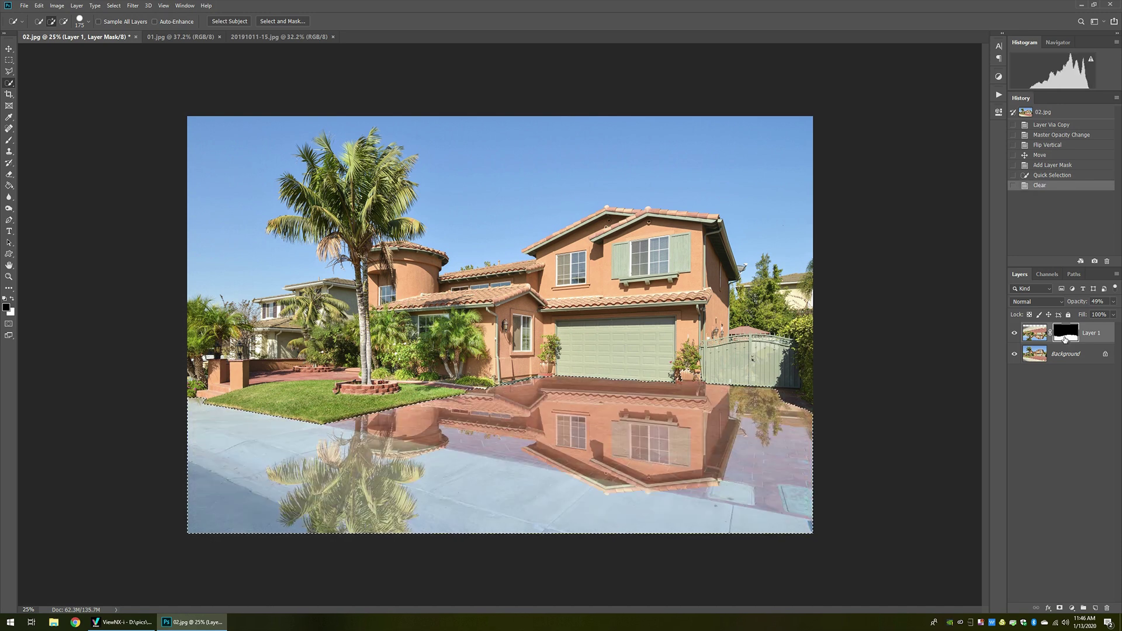
pyautogui.hotkey('ctrl', 'd')
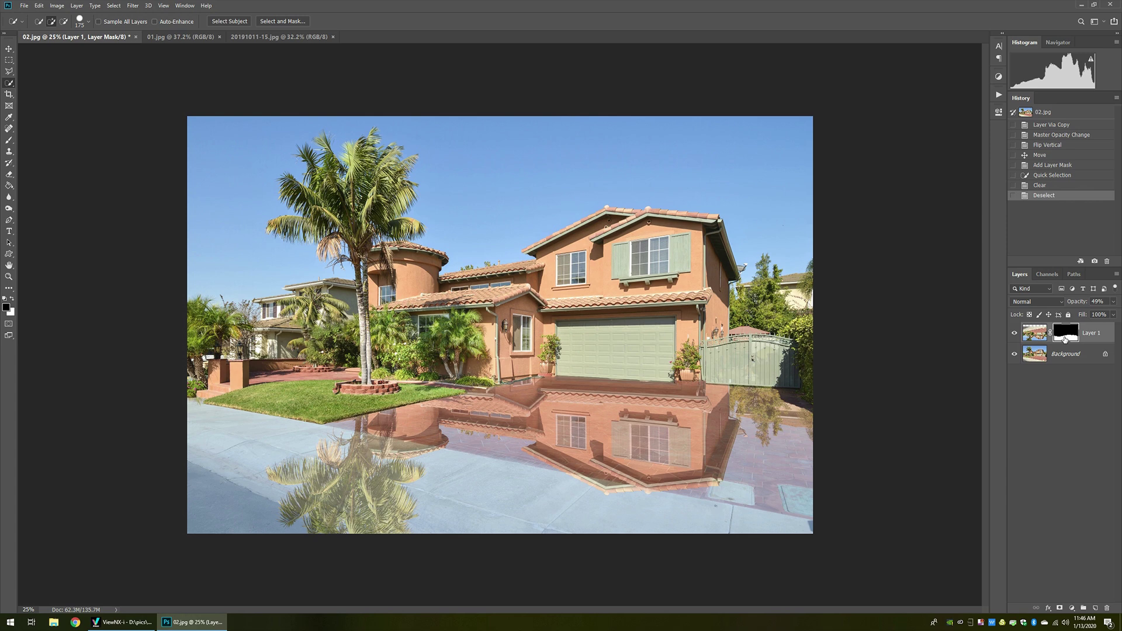
pyautogui.press('v')
pyautogui.press('3')
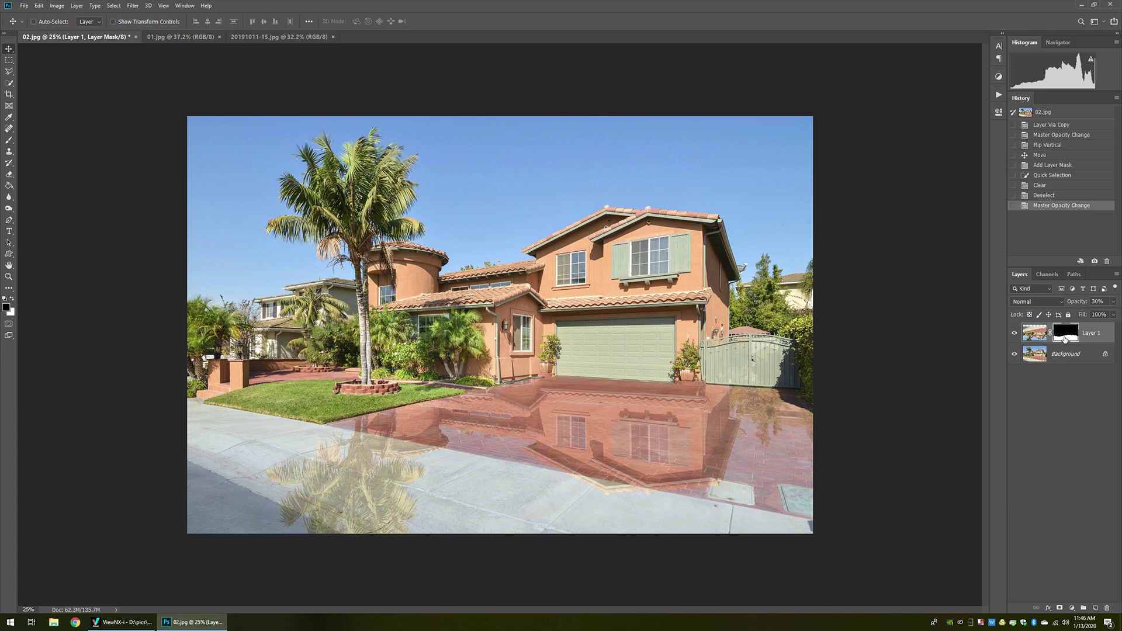
# Step: Erase the reflection on the mask over the palm, lower sidewalk and pavement edges
pyautogui.press('x')
pyautogui.press('e')
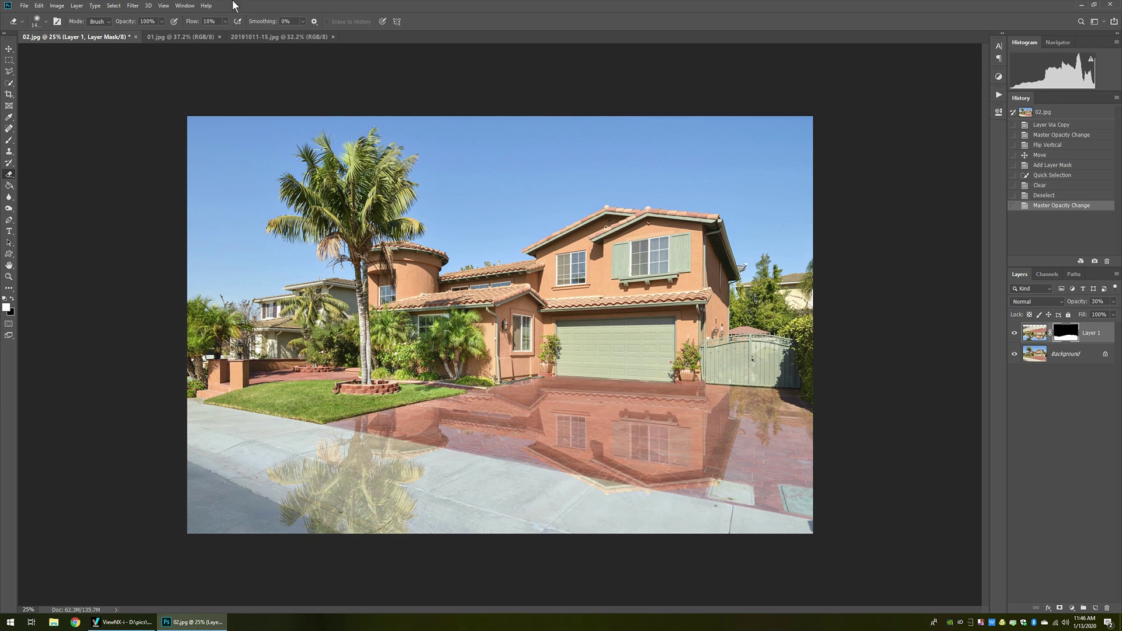
pyautogui.moveTo(326, 436)
pyautogui.mouseDown()
pyautogui.moveTo(363, 485)
pyautogui.moveTo(296, 487)
pyautogui.moveTo(258, 453)
pyautogui.moveTo(286, 462)
pyautogui.moveTo(306, 514)
pyautogui.moveTo(256, 526)
pyautogui.moveTo(275, 523)
pyautogui.mouseUp()
pyautogui.moveTo(584, 515)
pyautogui.mouseDown()
pyautogui.moveTo(724, 524)
pyautogui.moveTo(707, 522)
pyautogui.moveTo(775, 467)
pyautogui.mouseUp()
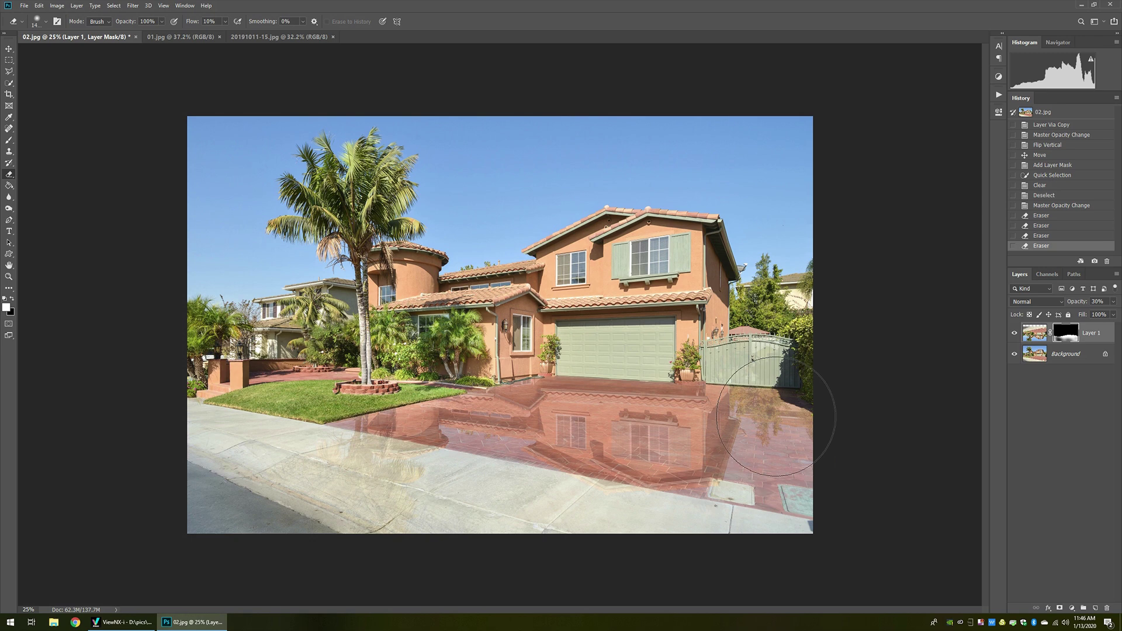
pyautogui.moveTo(386, 421)
pyautogui.mouseDown()
pyautogui.moveTo(345, 477)
pyautogui.moveTo(313, 486)
pyautogui.moveTo(418, 496)
pyautogui.mouseUp()
pyautogui.moveTo(771, 398); pyautogui.dragTo(839, 463)
pyautogui.moveTo(723, 490); pyautogui.dragTo(701, 494)
pyautogui.moveTo(655, 409); pyautogui.dragTo(637, 404)
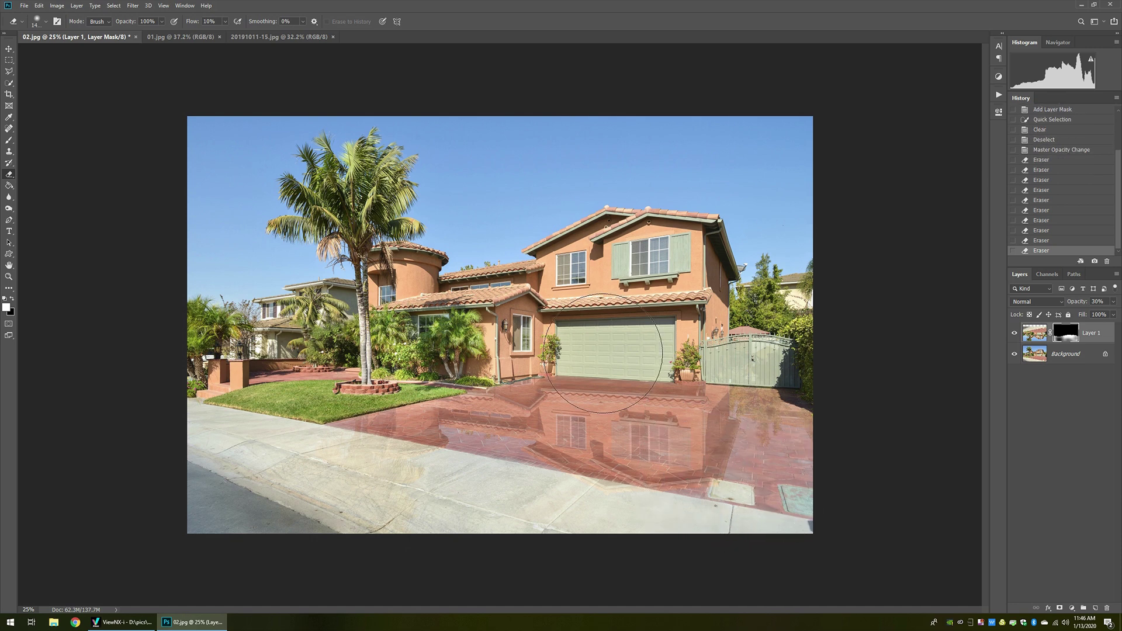
pyautogui.moveTo(681, 374); pyautogui.dragTo(681, 362)
pyautogui.press('[')
pyautogui.press('[')
pyautogui.press('[')
pyautogui.press('[')
pyautogui.press('[')
pyautogui.press('[')
pyautogui.press('[')
pyautogui.press('[')
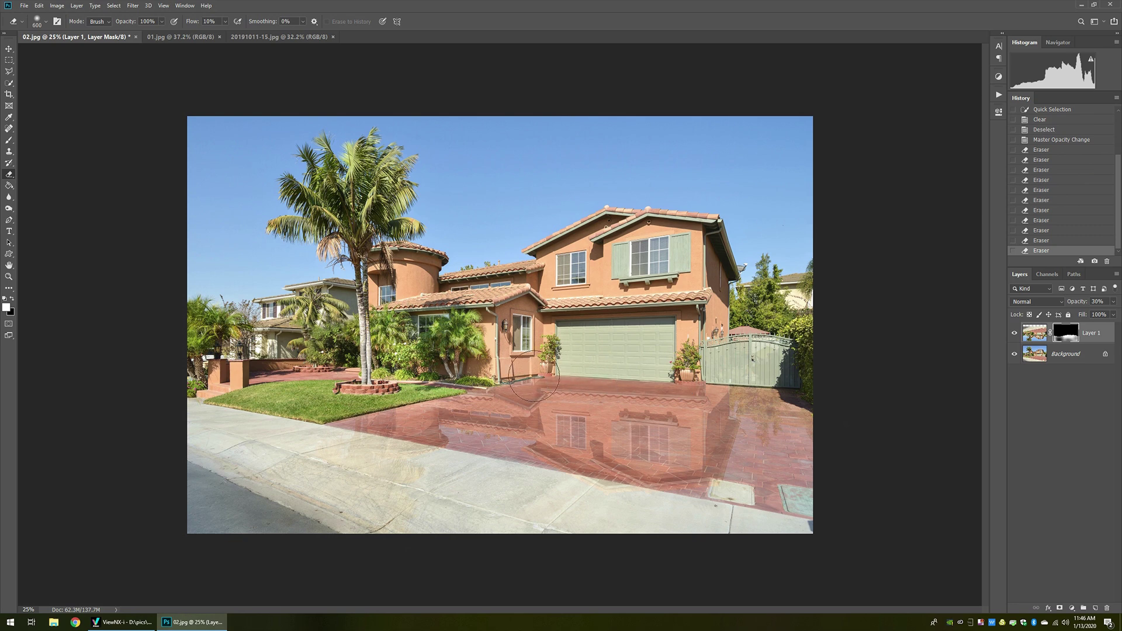
pyautogui.moveTo(546, 377)
pyautogui.mouseDown()
pyautogui.moveTo(515, 383)
pyautogui.moveTo(530, 392)
pyautogui.moveTo(711, 380)
pyautogui.moveTo(467, 388)
pyautogui.mouseUp()
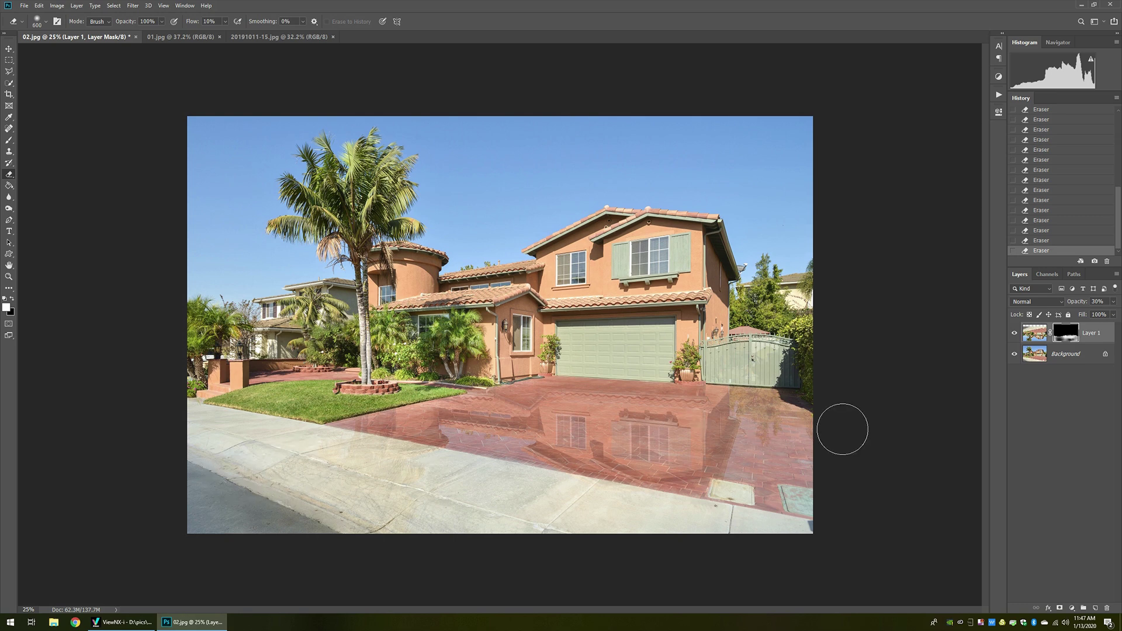
# Step: Lower Layer 1's opacity to 26%, fit the image on screen, and target the layer thumbnail
pyautogui.click(1114, 303)
pyautogui.moveTo(1086, 313); pyautogui.dragTo(1085, 313)
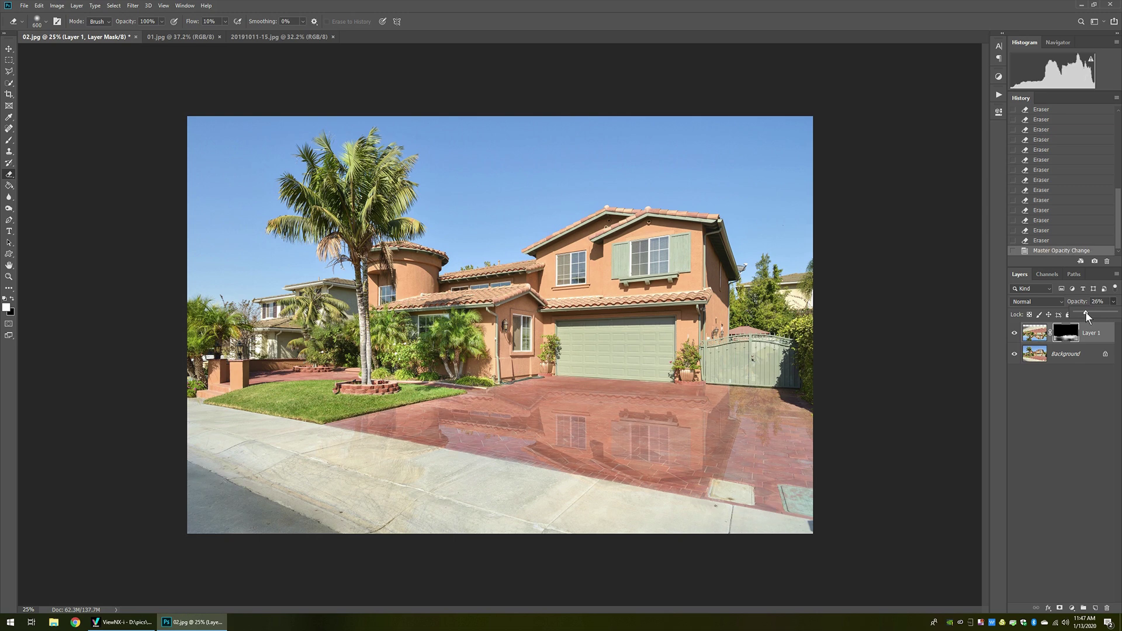
pyautogui.click(1087, 315)
pyautogui.hotkey('alt', 'v')
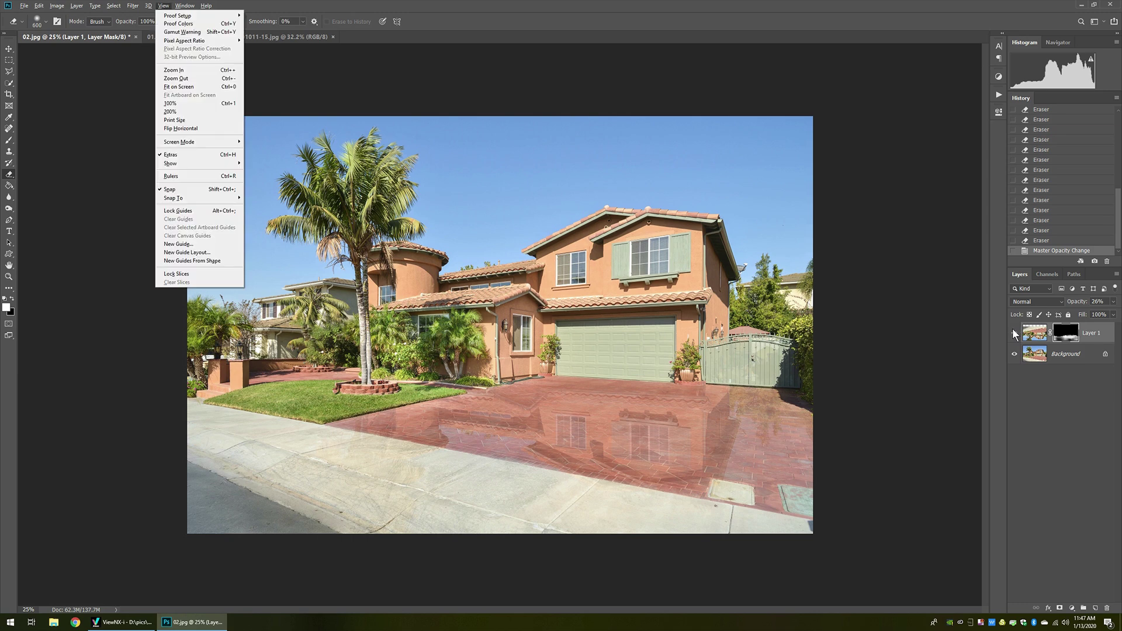
pyautogui.hotkey('ctrl', '0')
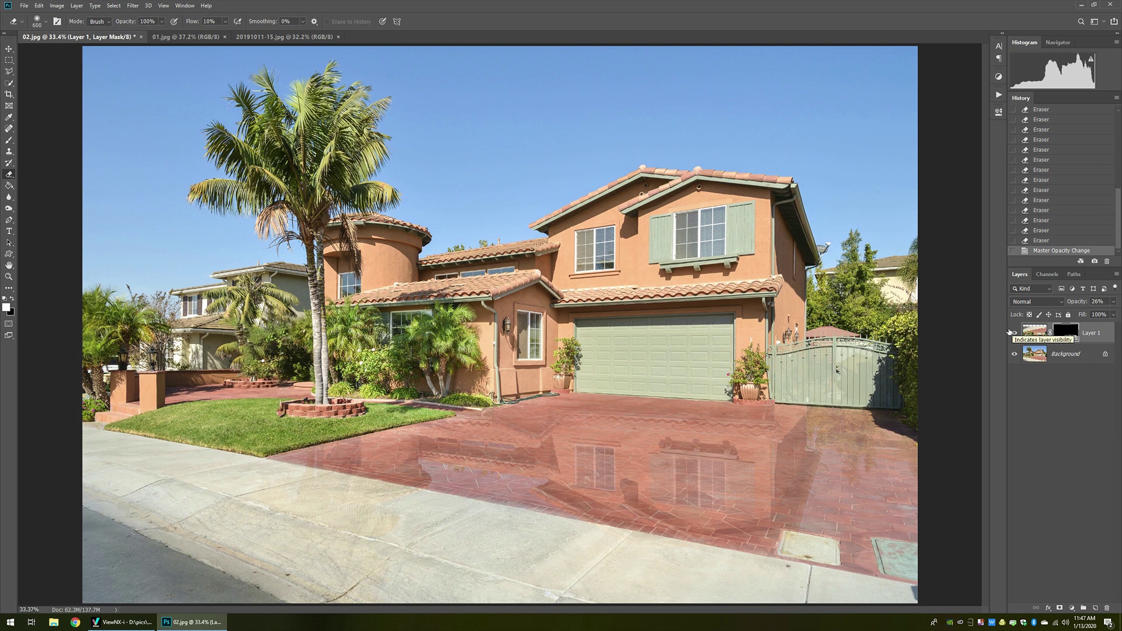
pyautogui.click(1035, 334)
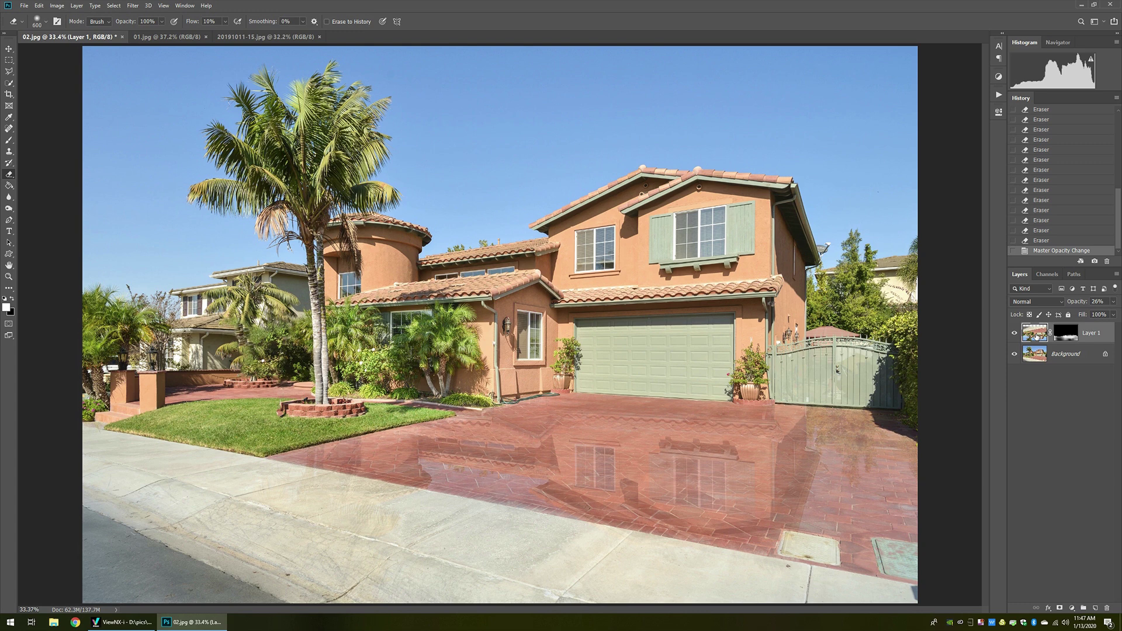
# Step: Apply a Gaussian Blur with radius 3.0 pixels to the Layer 1 reflection
pyautogui.hotkey('alt', 't')
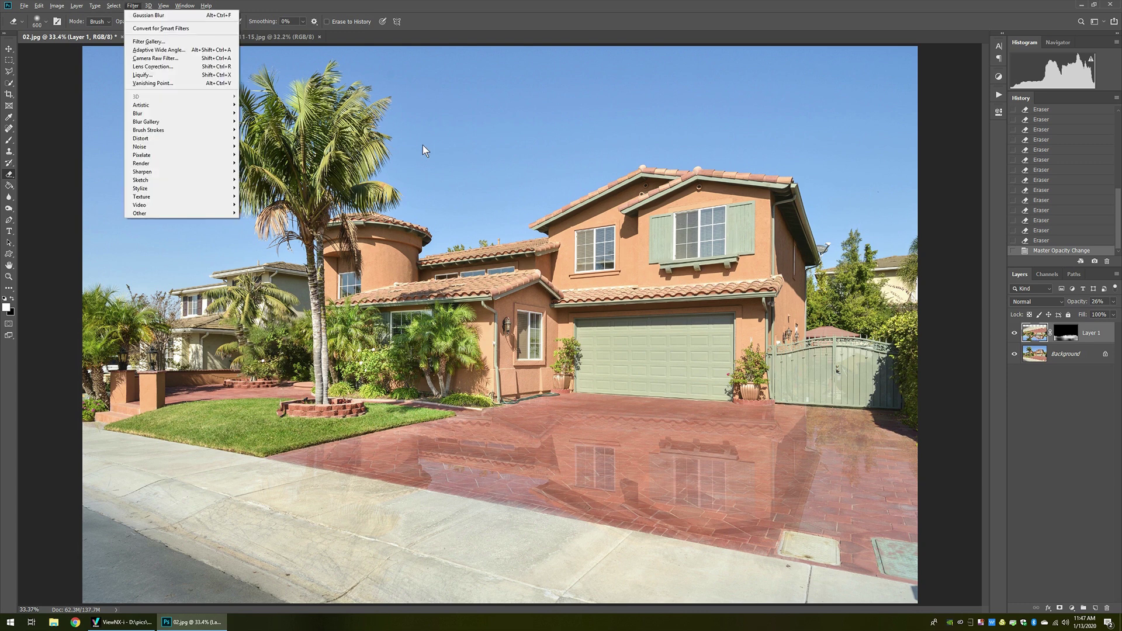
pyautogui.moveTo(173, 141)
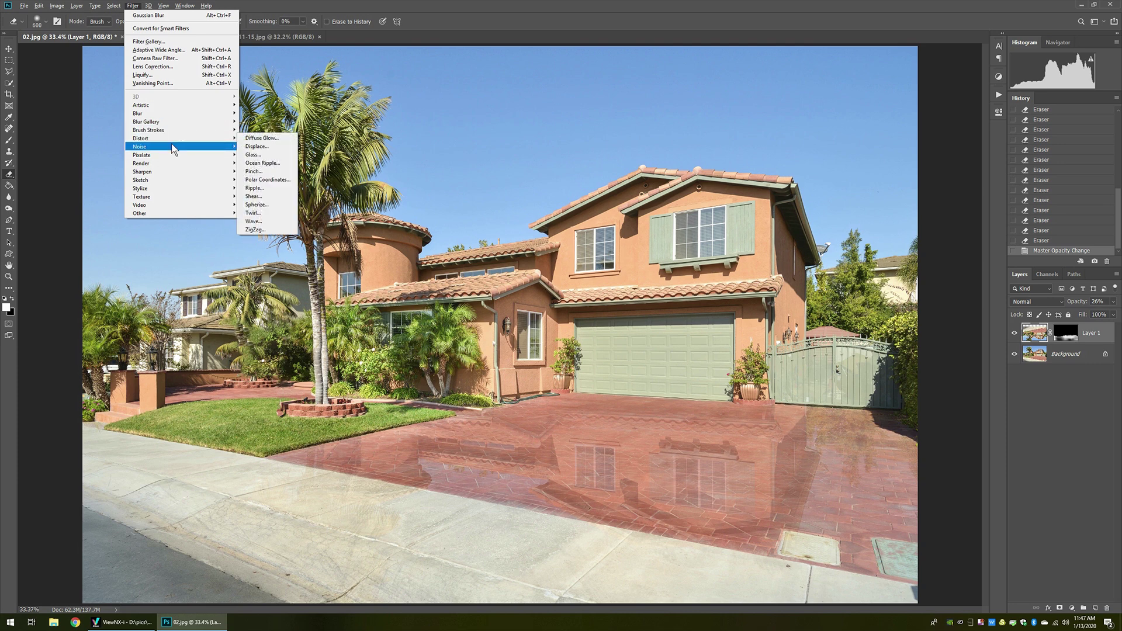
pyautogui.moveTo(171, 115)
pyautogui.click(262, 146)
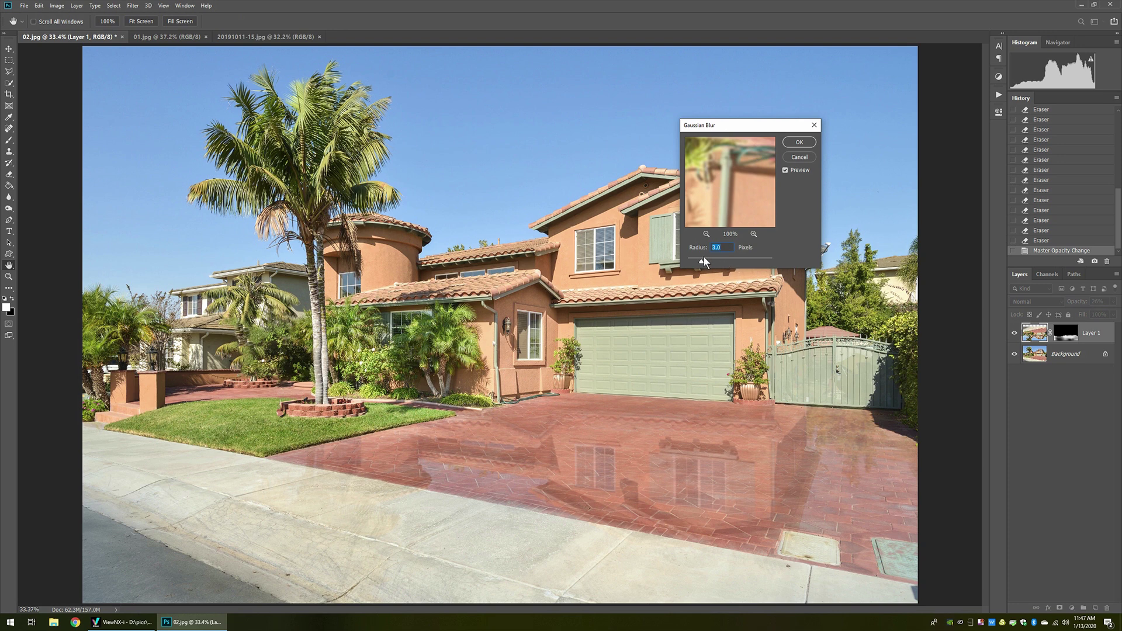
pyautogui.moveTo(701, 261); pyautogui.dragTo(704, 263)
pyautogui.moveTo(710, 261); pyautogui.dragTo(710, 261)
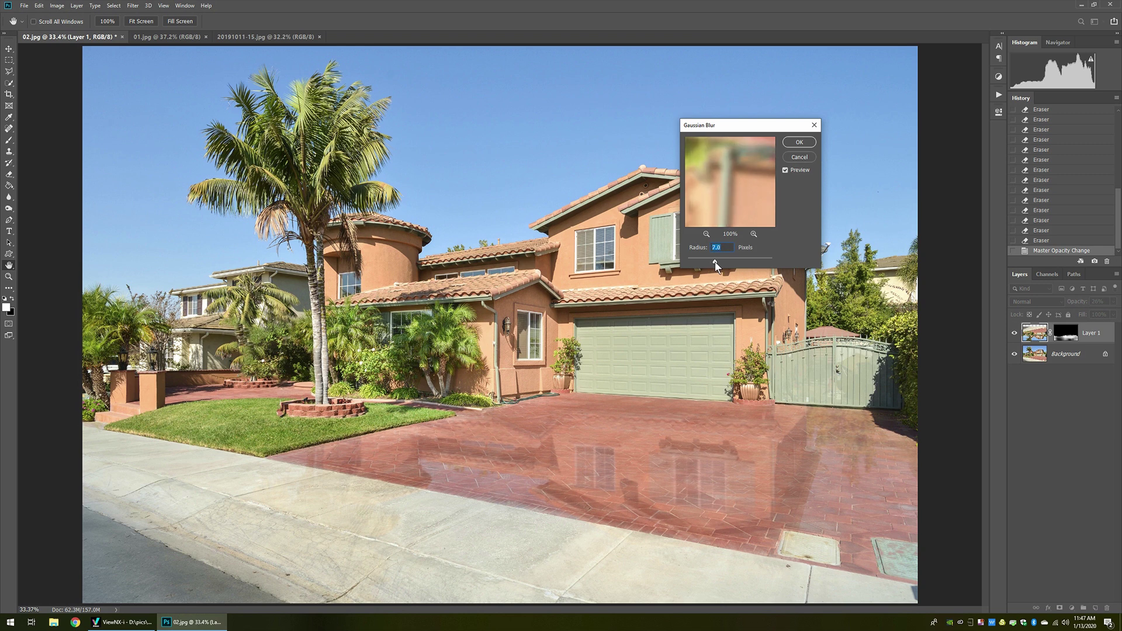
pyautogui.moveTo(705, 261); pyautogui.dragTo(702, 261)
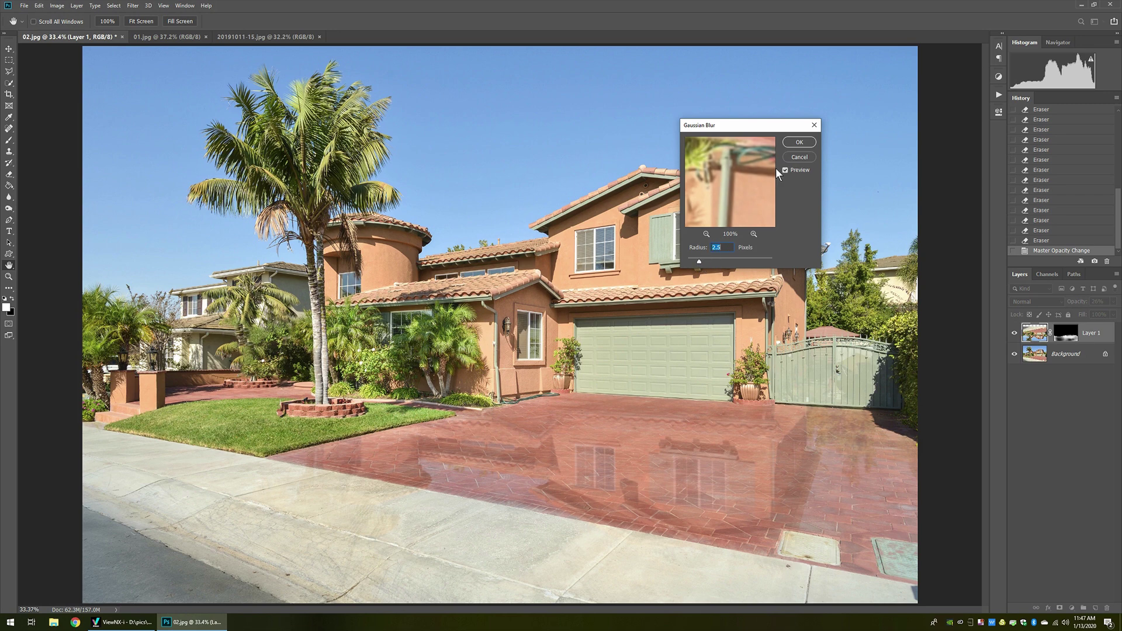
pyautogui.click(798, 142)
pyautogui.press('e')
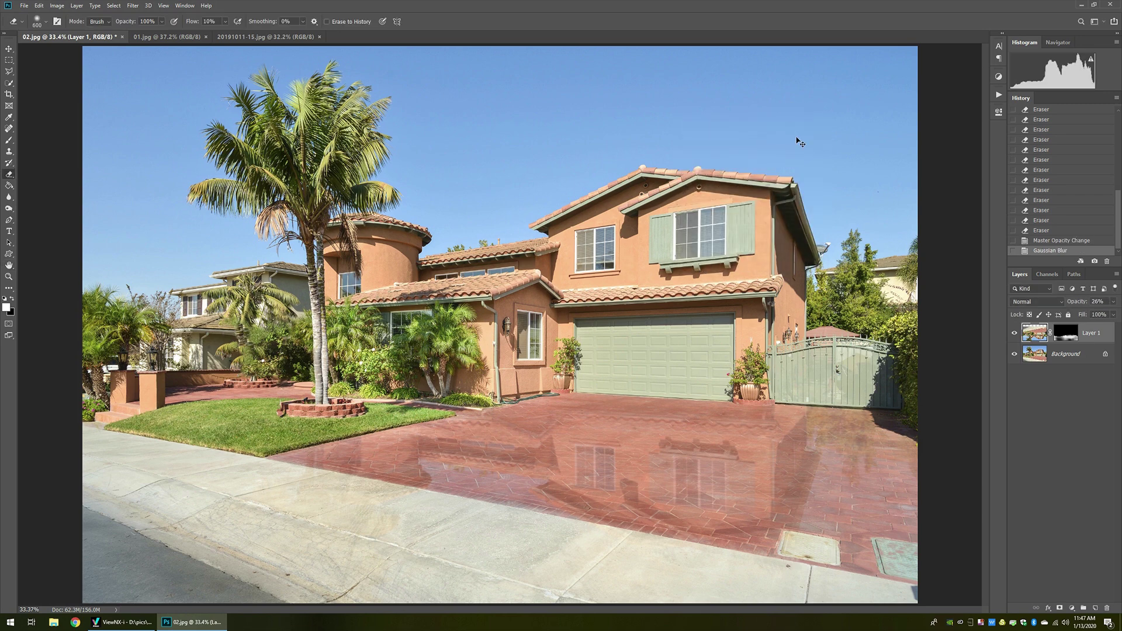
pyautogui.hotkey('ctrl', '-')
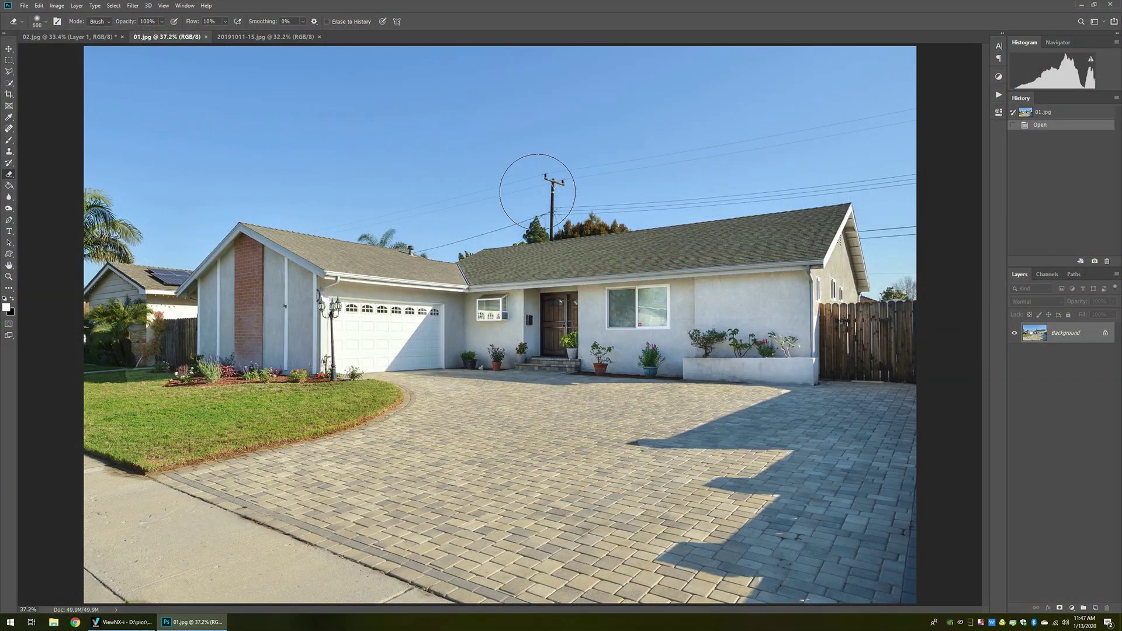
# Step: Duplicate 01.jpg's Background onto Layer 1 and set its opacity to 50%
pyautogui.hotkey('ctrl', '-')
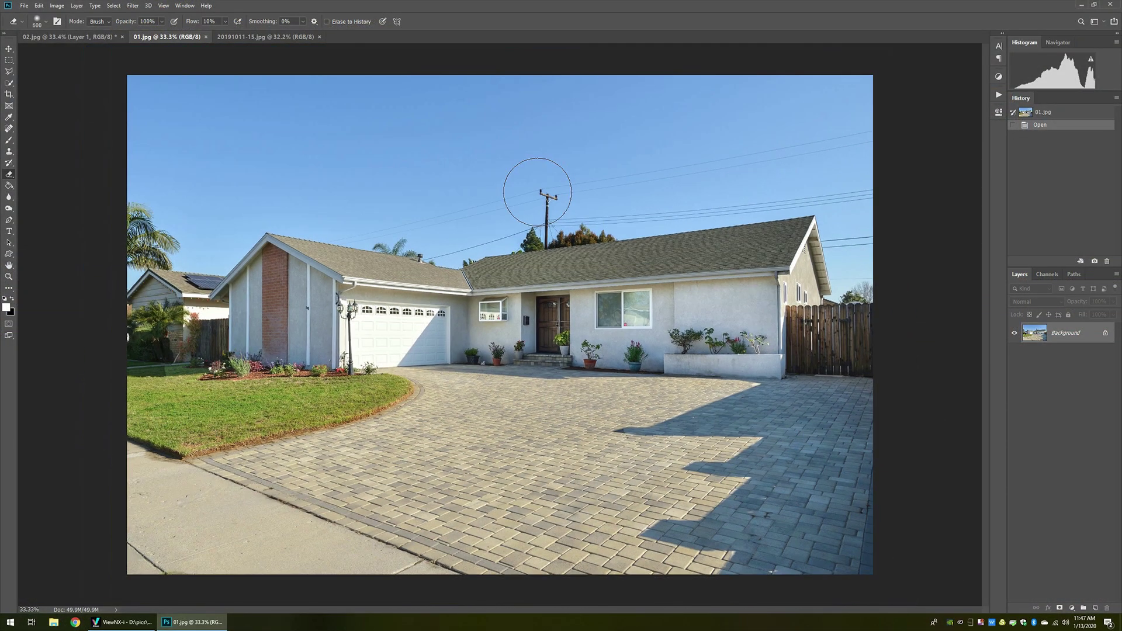
pyautogui.hotkey('ctrl', 'j')
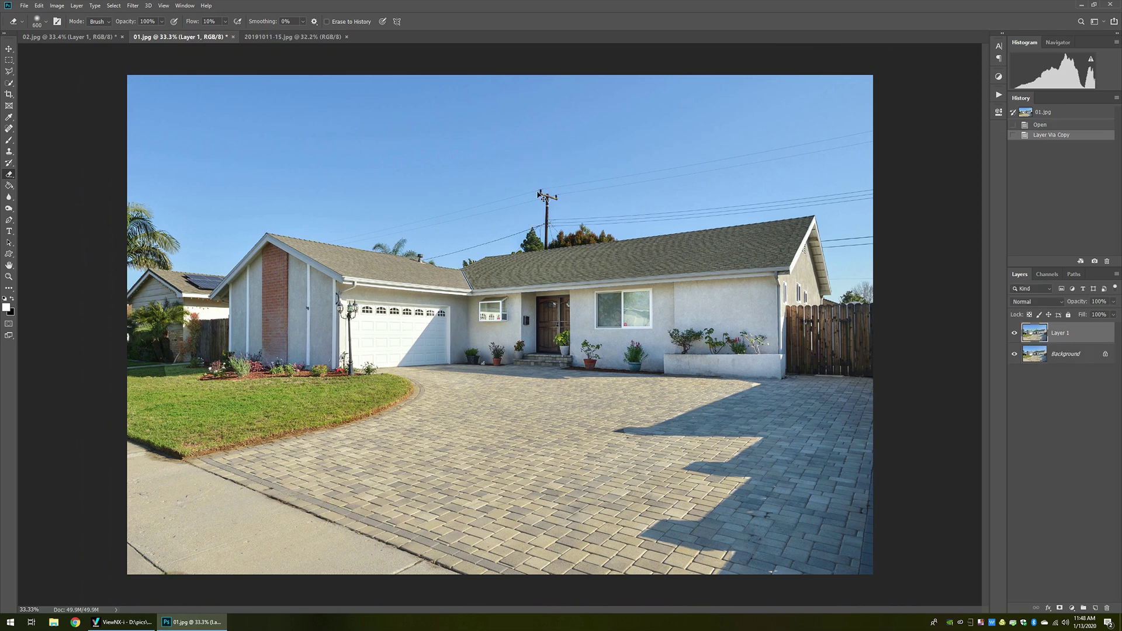
pyautogui.press('v')
pyautogui.press('5')
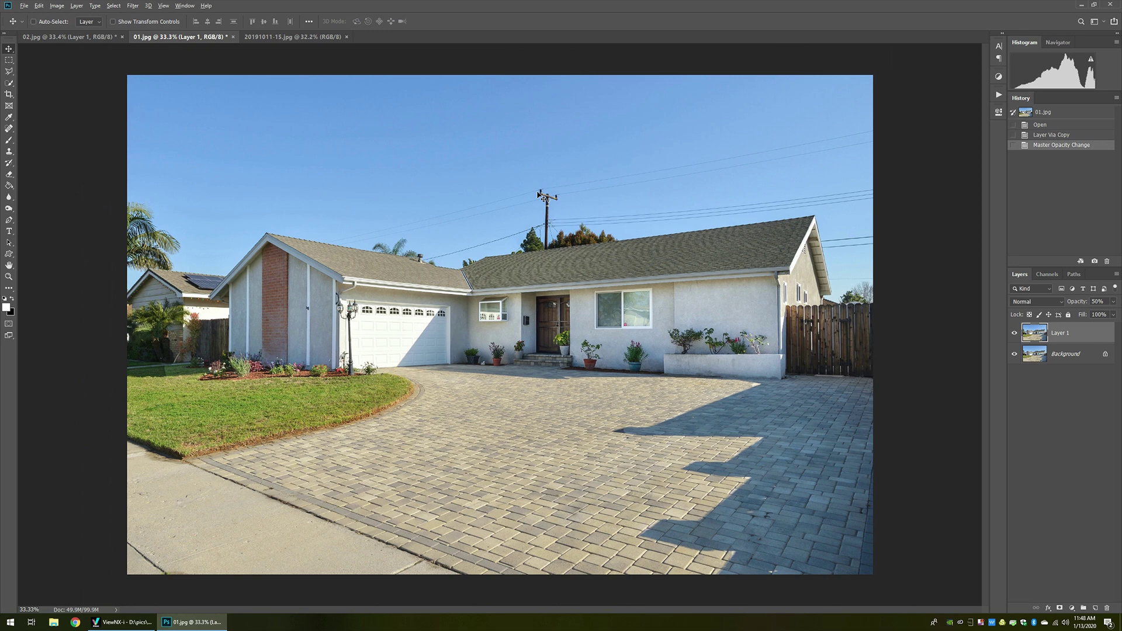
pyautogui.hotkey('alt', 'e')
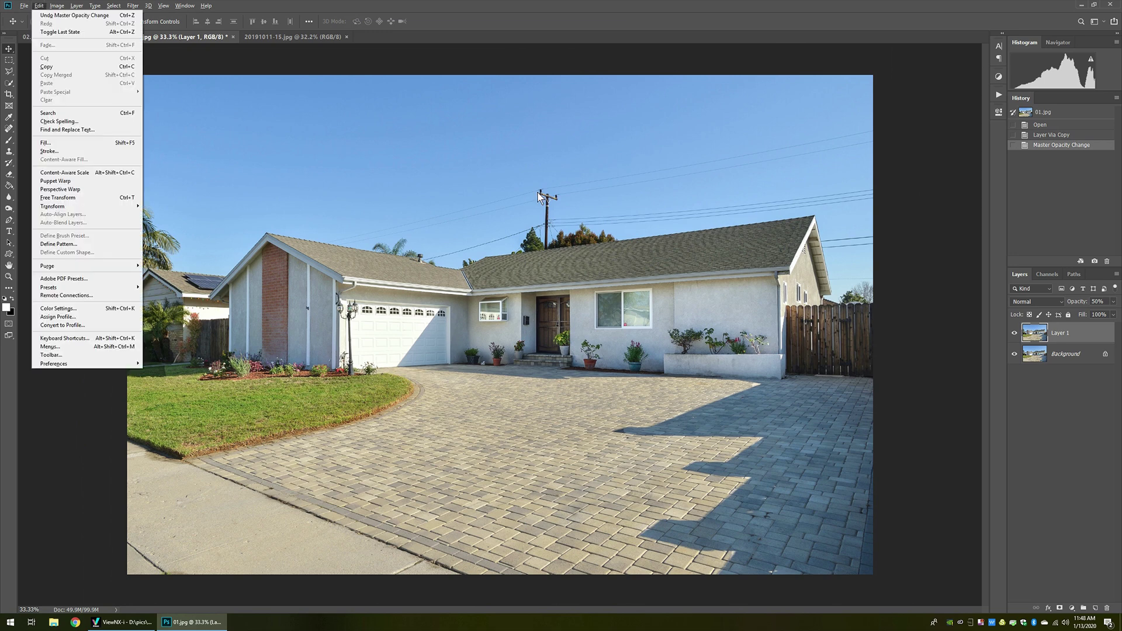
# Step: Flip Layer 1 vertically and drag it until its base meets the house's base
pyautogui.press('a')
pyautogui.press('Up')
pyautogui.press('Return')
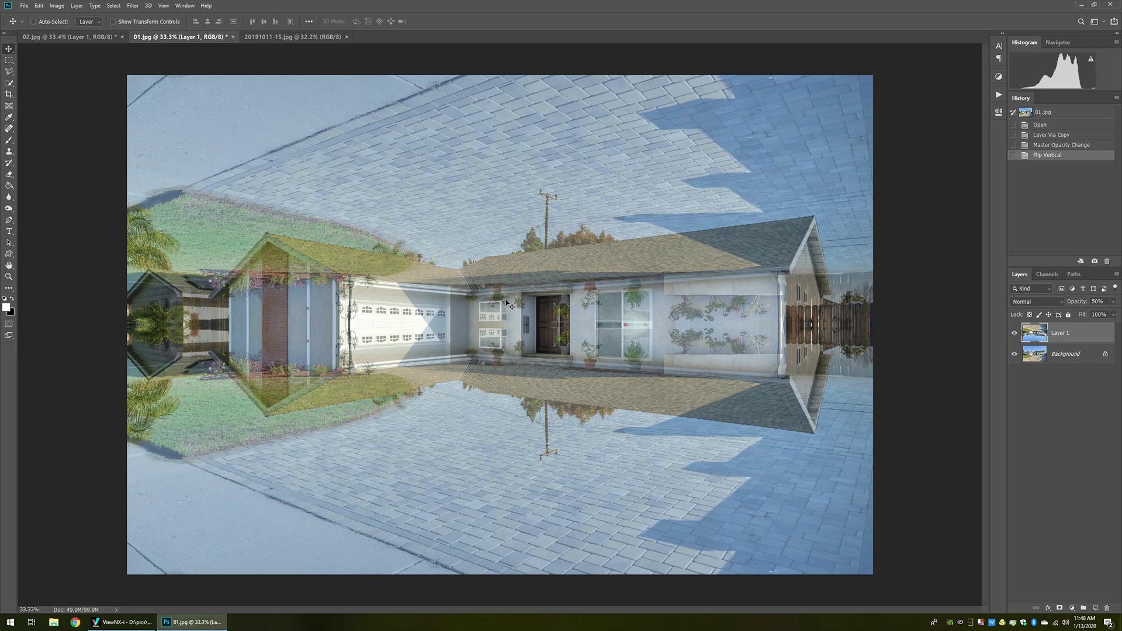
pyautogui.moveTo(527, 330); pyautogui.dragTo(522, 436)
pyautogui.moveTo(514, 386); pyautogui.dragTo(481, 375)
pyautogui.hotkey('ctrl', '+')
pyautogui.hotkey('ctrl', '+')
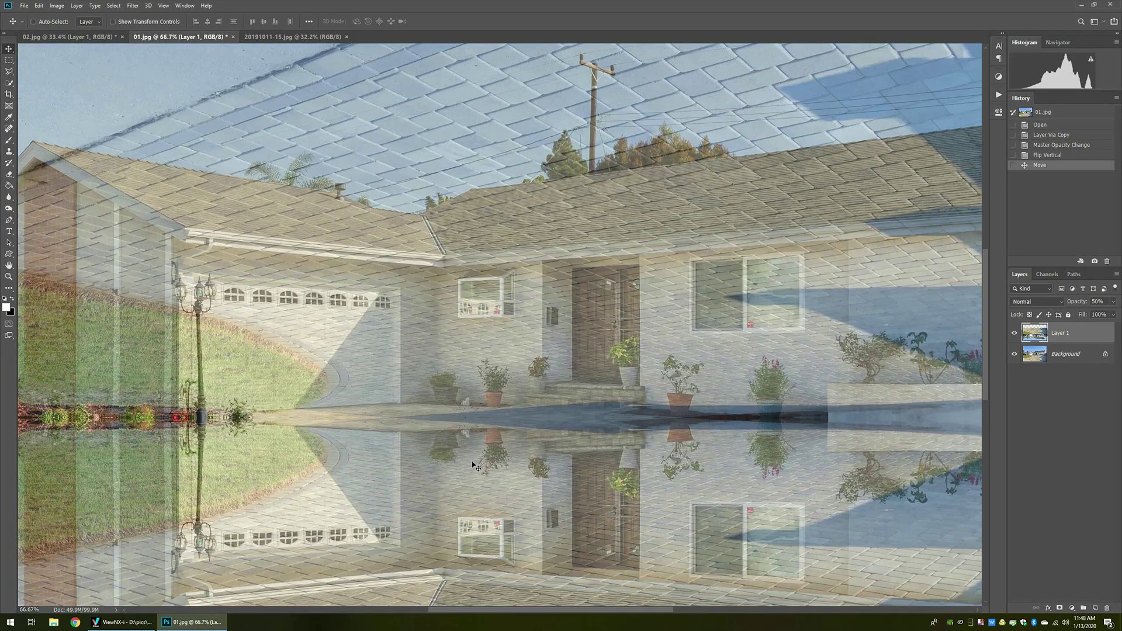
pyautogui.moveTo(475, 465); pyautogui.dragTo(459, 421)
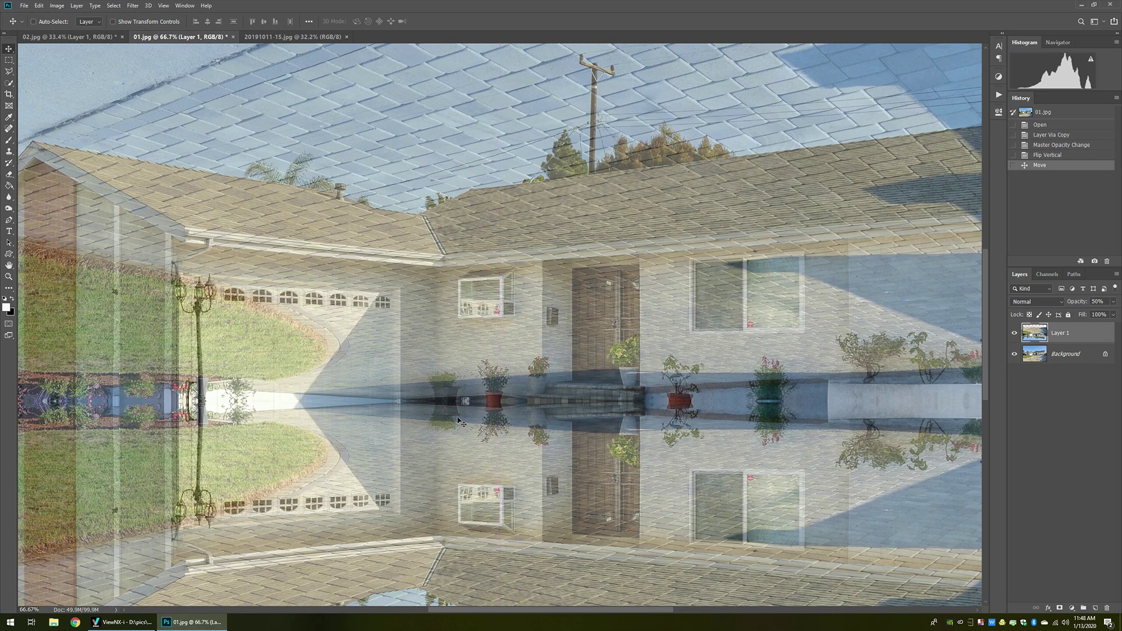
pyautogui.hotkey('ctrl', '-')
pyautogui.hotkey('ctrl', '-')
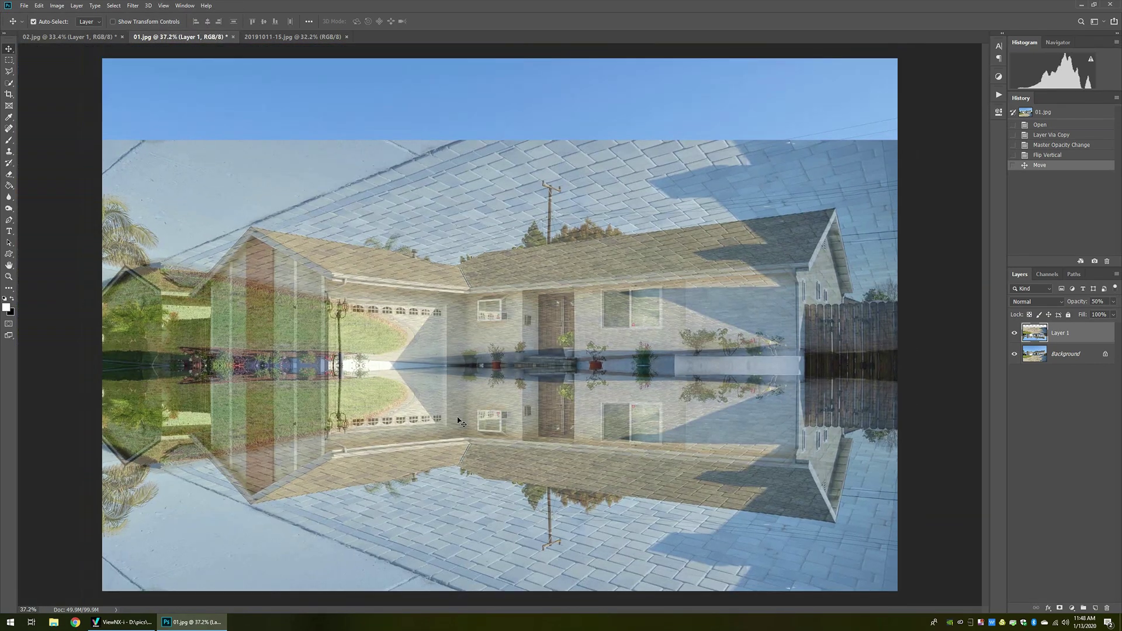
# Step: Add a Hide All layer mask to Layer 1
pyautogui.hotkey('alt', 'l')
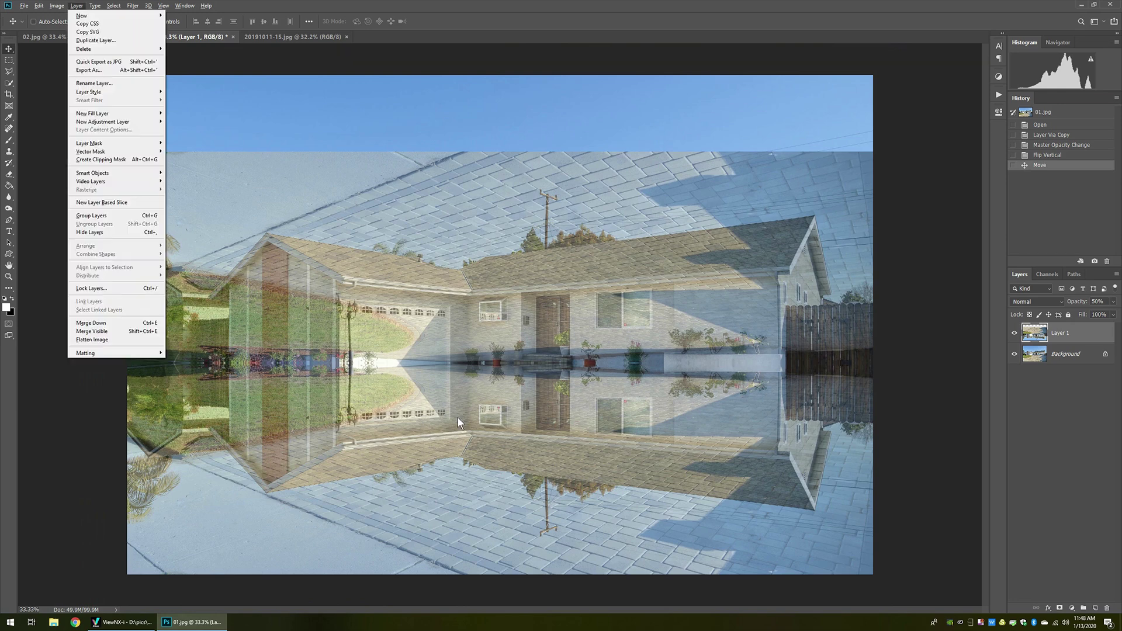
pyautogui.press('m')
pyautogui.press('h')
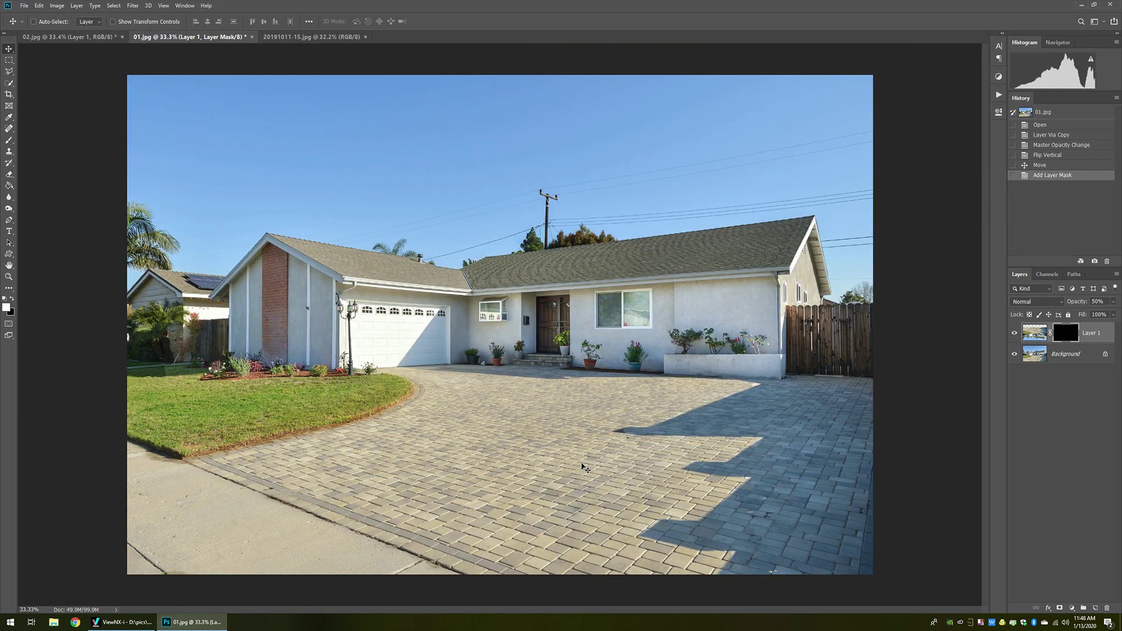
# Step: Quick-select the sidewalk and driveway on the Background, refining the edge along the house base
pyautogui.press('w')
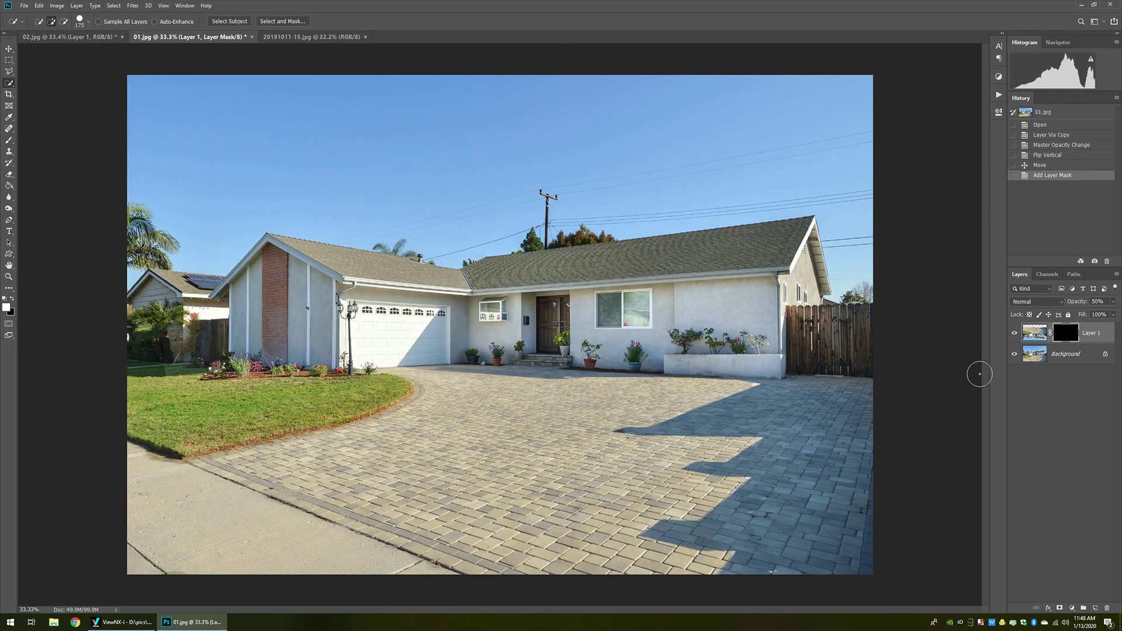
pyautogui.click(1035, 354)
pyautogui.moveTo(321, 539); pyautogui.dragTo(357, 509)
pyautogui.moveTo(418, 476)
pyautogui.mouseDown()
pyautogui.moveTo(566, 444)
pyautogui.moveTo(620, 447)
pyautogui.mouseUp()
pyautogui.moveTo(777, 440)
pyautogui.mouseDown()
pyautogui.moveTo(864, 431)
pyautogui.moveTo(760, 421)
pyautogui.mouseUp()
pyautogui.click(510, 382)
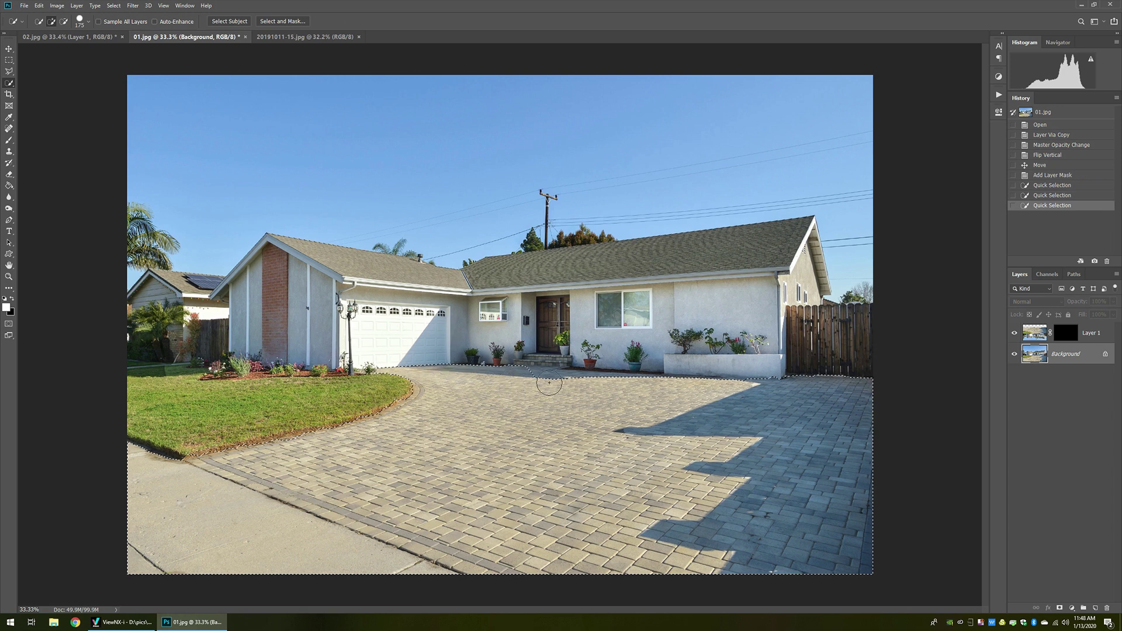
pyautogui.click(561, 380)
pyautogui.click(605, 384)
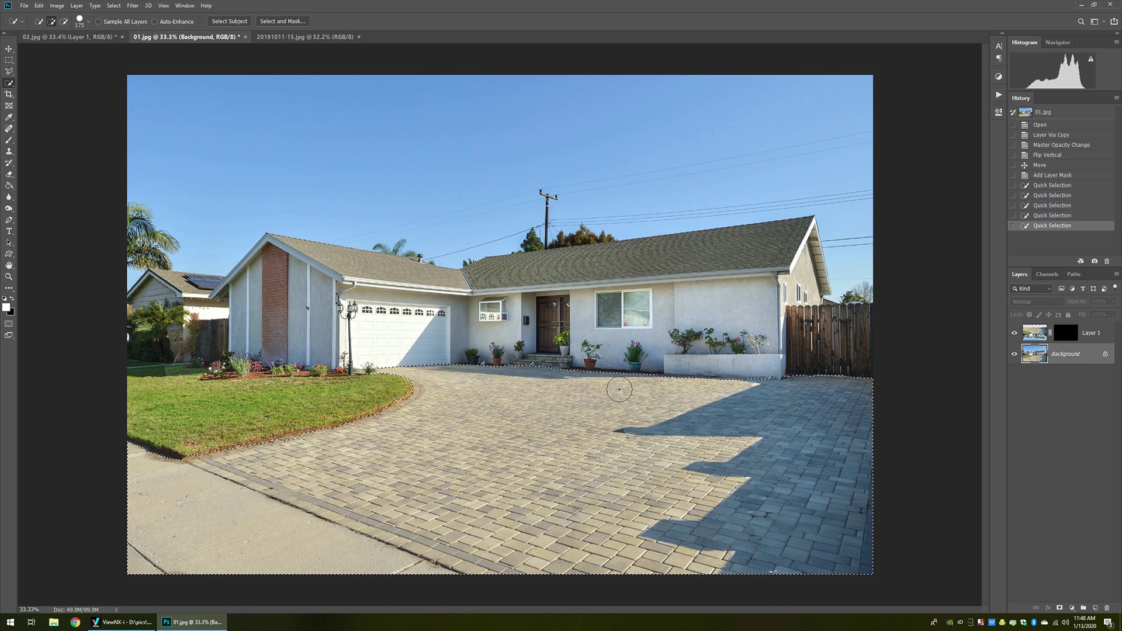
# Step: Reveal the reflection inside the driveway selection on Layer 1's mask, then deselect
pyautogui.click(1065, 338)
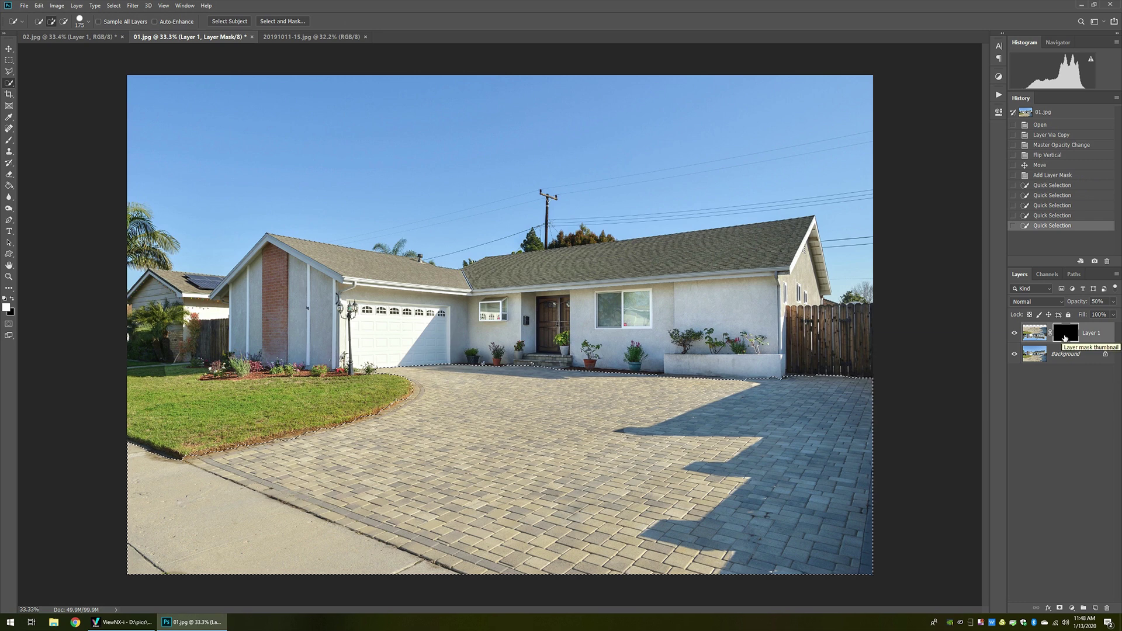
pyautogui.press('x')
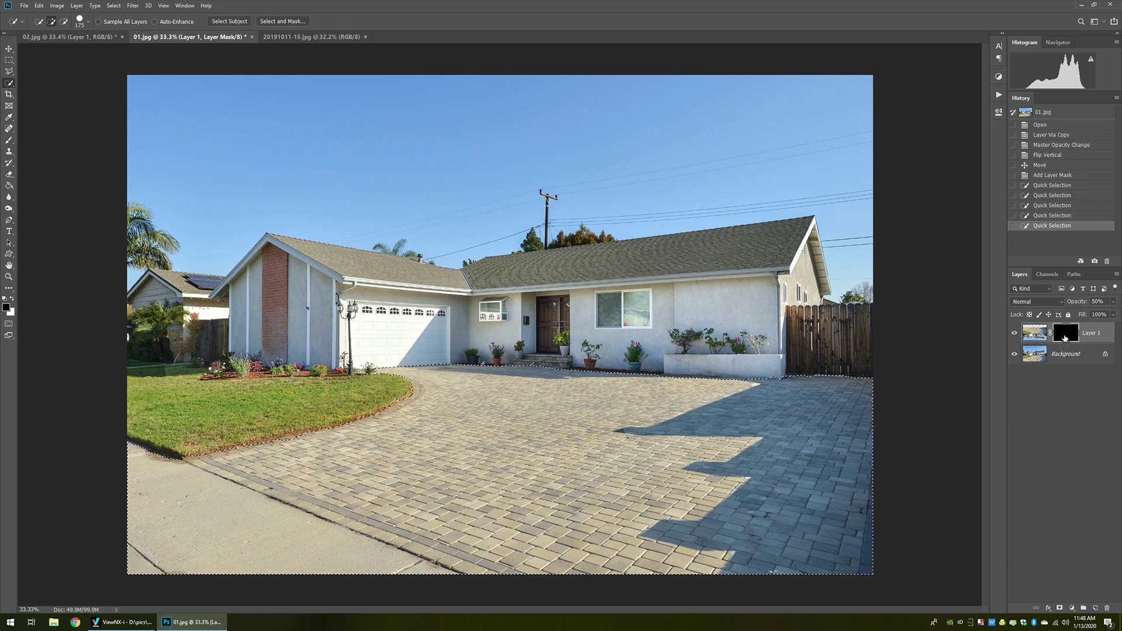
pyautogui.press('Delete')
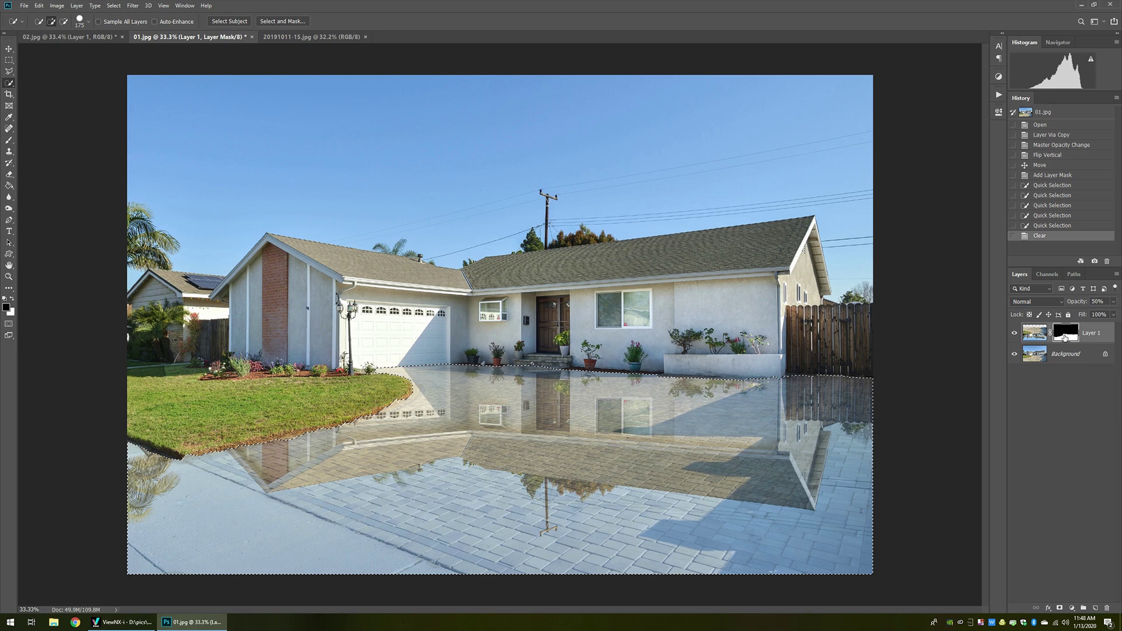
pyautogui.hotkey('ctrl', 'd')
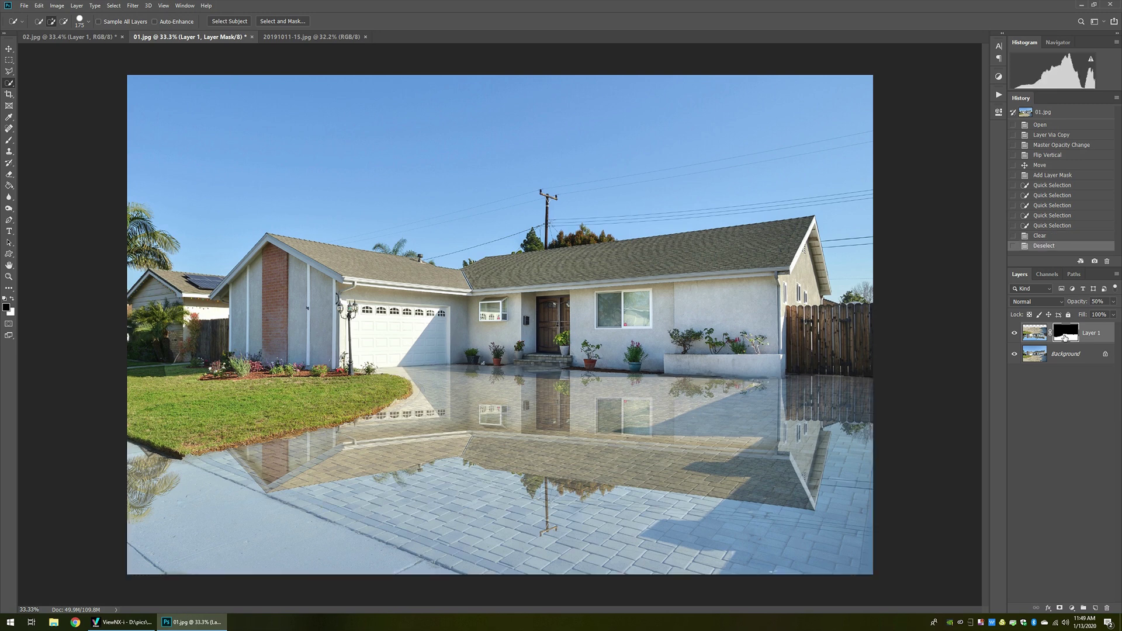
# Step: Set the reflection layer's opacity to 32%
pyautogui.click(1114, 301)
pyautogui.moveTo(1094, 313); pyautogui.dragTo(1091, 314)
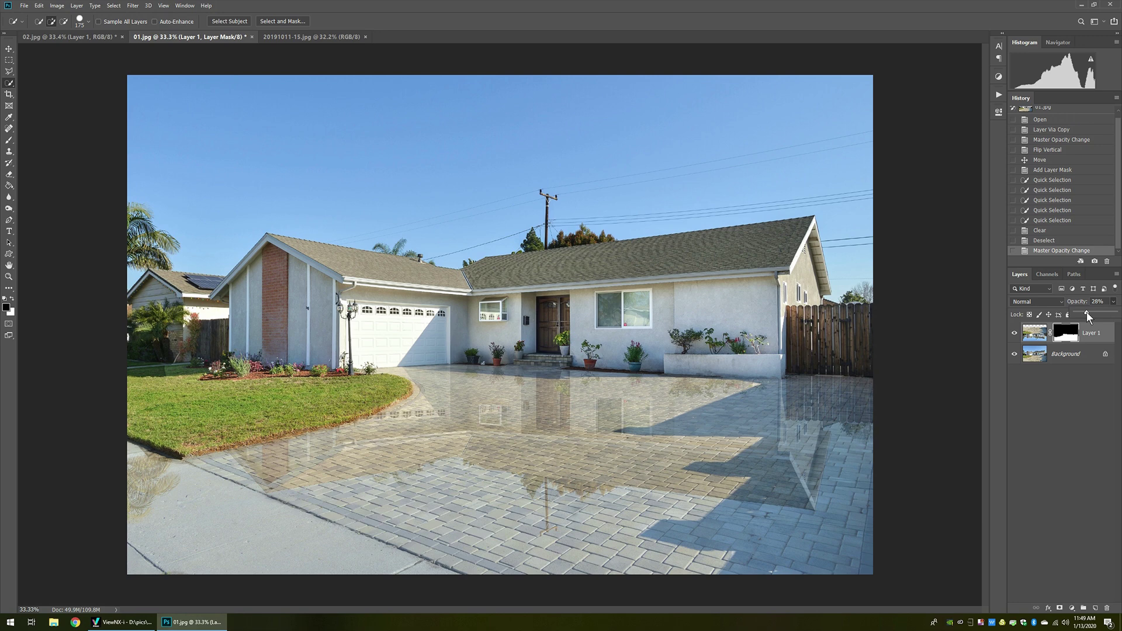
pyautogui.press('Escape')
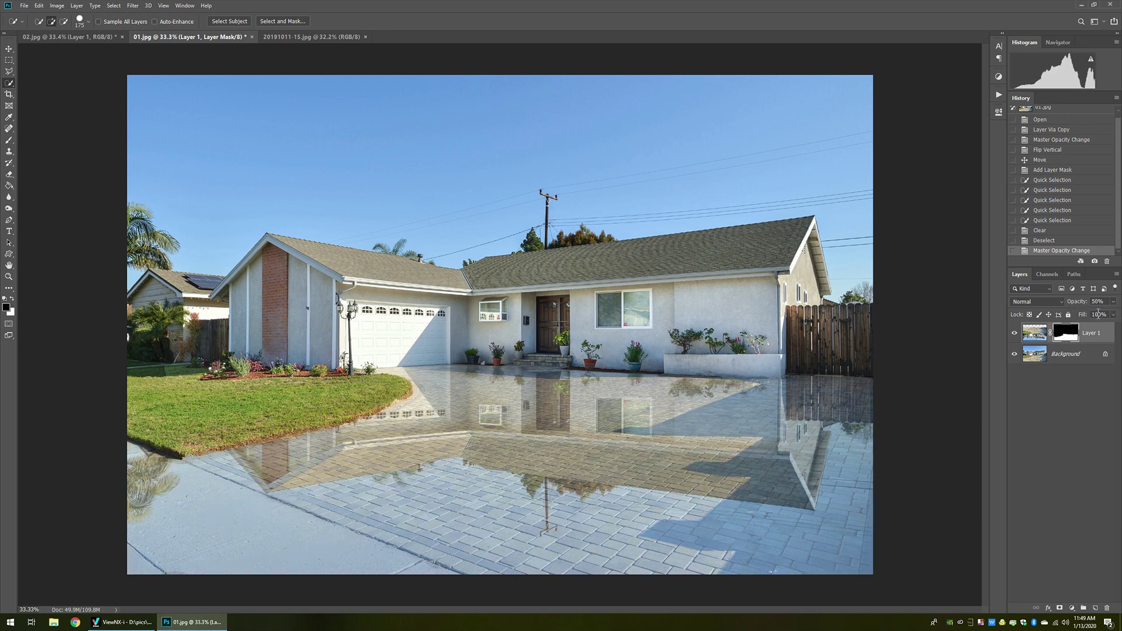
pyautogui.click(1114, 301)
pyautogui.moveTo(1096, 315); pyautogui.dragTo(1090, 316)
pyautogui.press('Return')
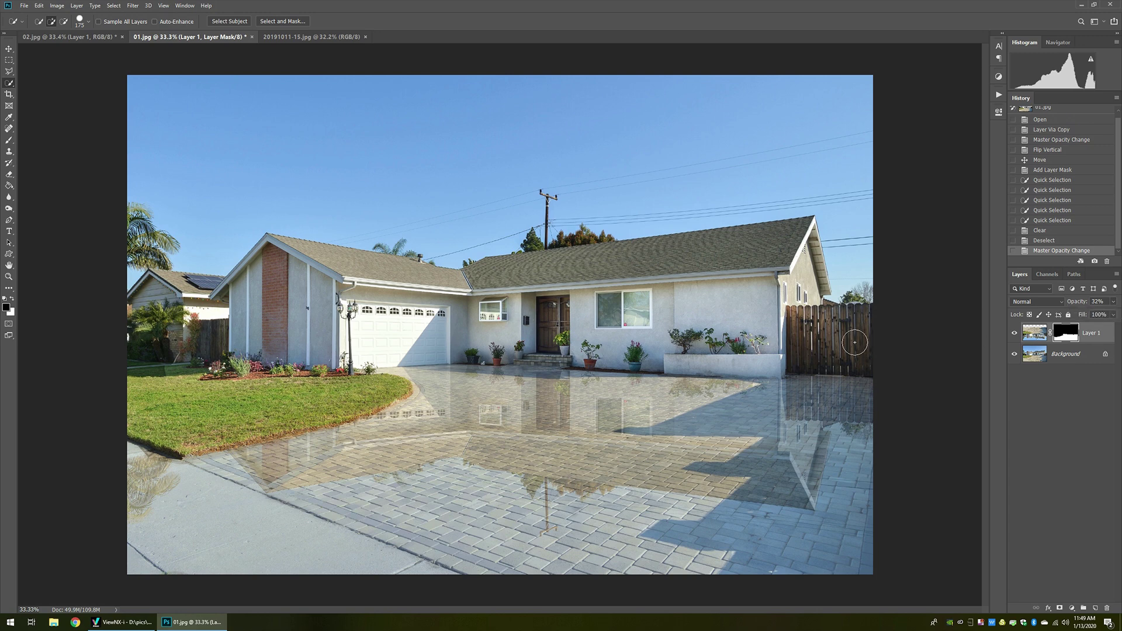
pyautogui.hotkey('ctrl', '-')
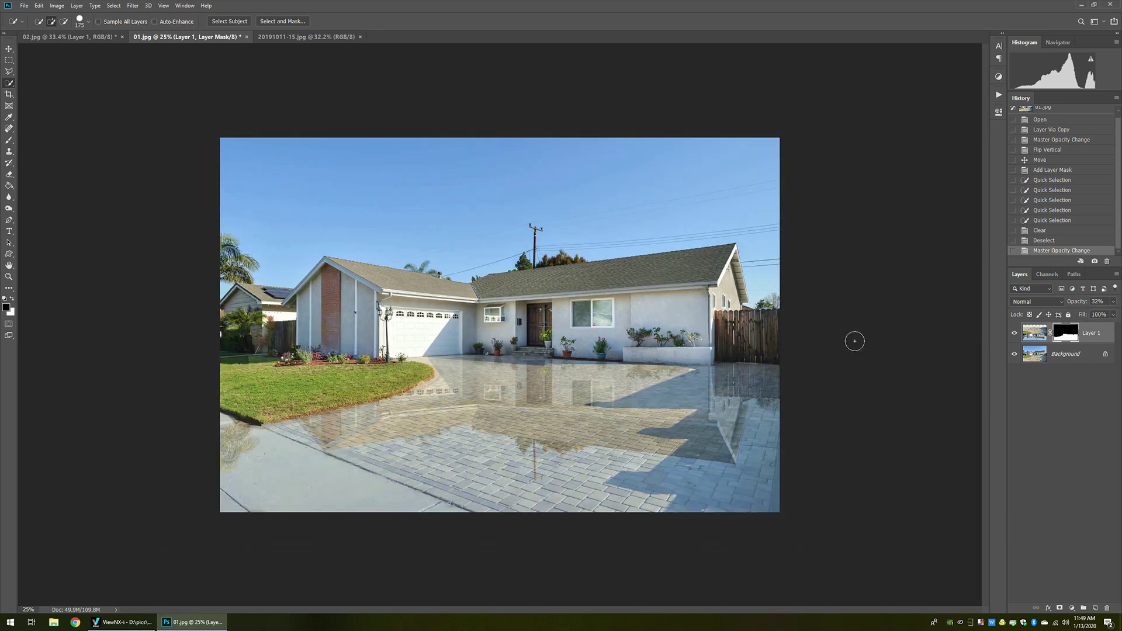
# Step: Quick-select the right side of the driveway with a resized brush, then clear the selection
pyautogui.press('x')
pyautogui.press(']')
pyautogui.press(']')
pyautogui.press(']')
pyautogui.press(']')
pyautogui.press(']')
pyautogui.press(']')
pyautogui.press(']')
pyautogui.press(']')
pyautogui.press(']')
pyautogui.press(']')
pyautogui.press(']')
pyautogui.press(']')
pyautogui.press(']')
pyautogui.press(']')
pyautogui.press(']')
pyautogui.press(']')
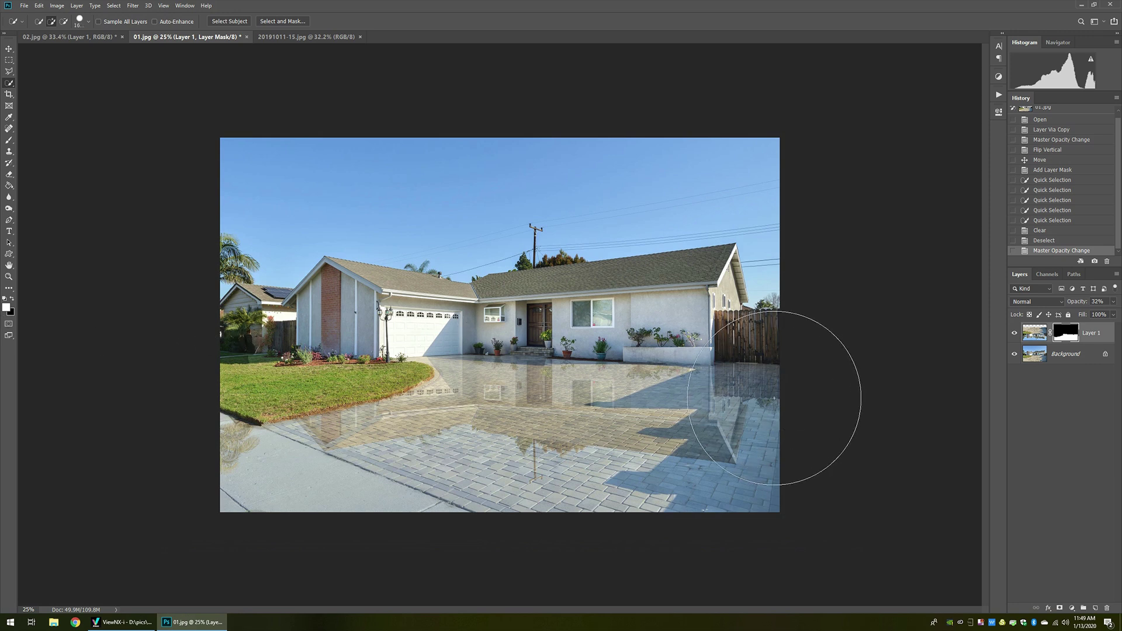
pyautogui.press('[')
pyautogui.press('[')
pyautogui.press('[')
pyautogui.press('[')
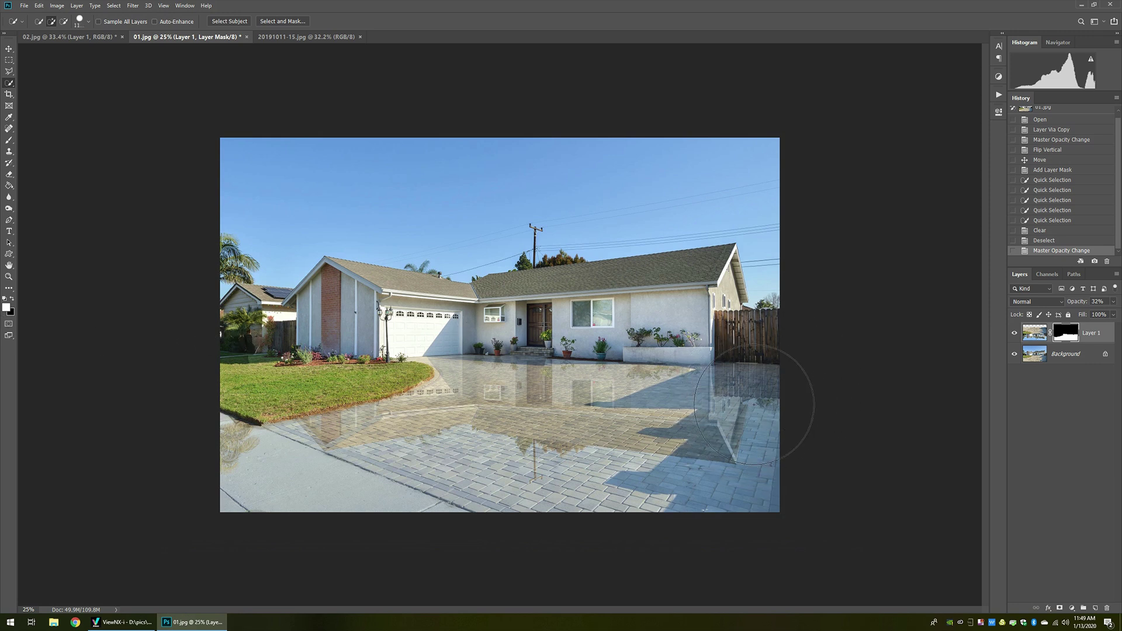
pyautogui.moveTo(752, 402); pyautogui.dragTo(681, 400)
pyautogui.hotkey('ctrl', 'd')
# Step: Erase the reflection on the mask around the fence, garage, lower driveway and left curb
pyautogui.press('e')
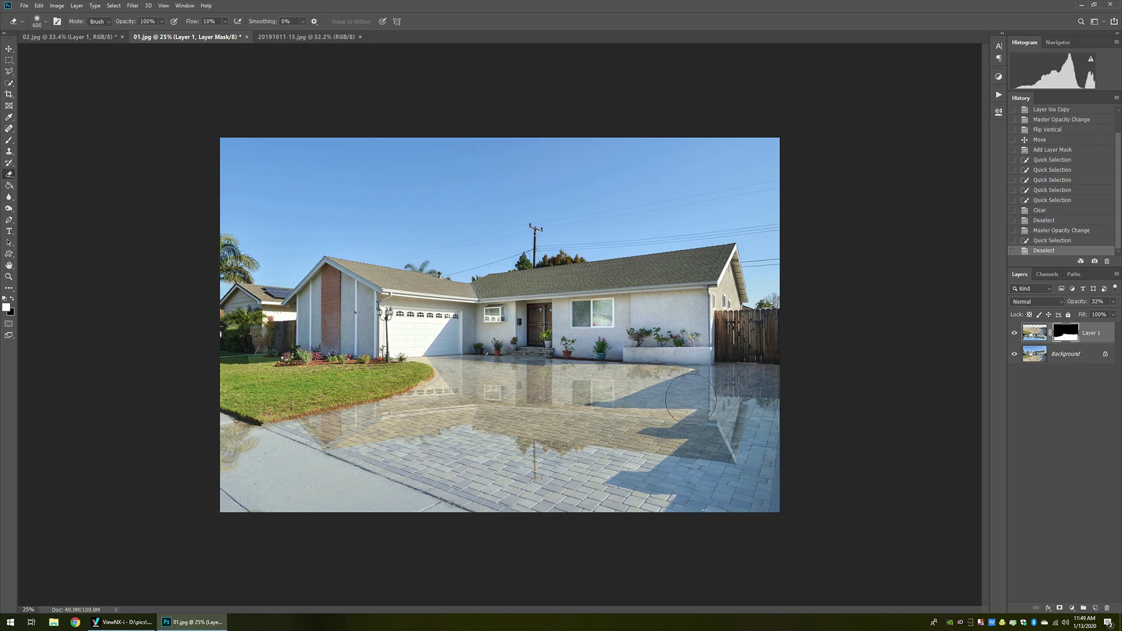
pyautogui.press(']')
pyautogui.press(']')
pyautogui.press(']')
pyautogui.press(']')
pyautogui.press(']')
pyautogui.press(']')
pyautogui.press(']')
pyautogui.moveTo(692, 396); pyautogui.dragTo(731, 398)
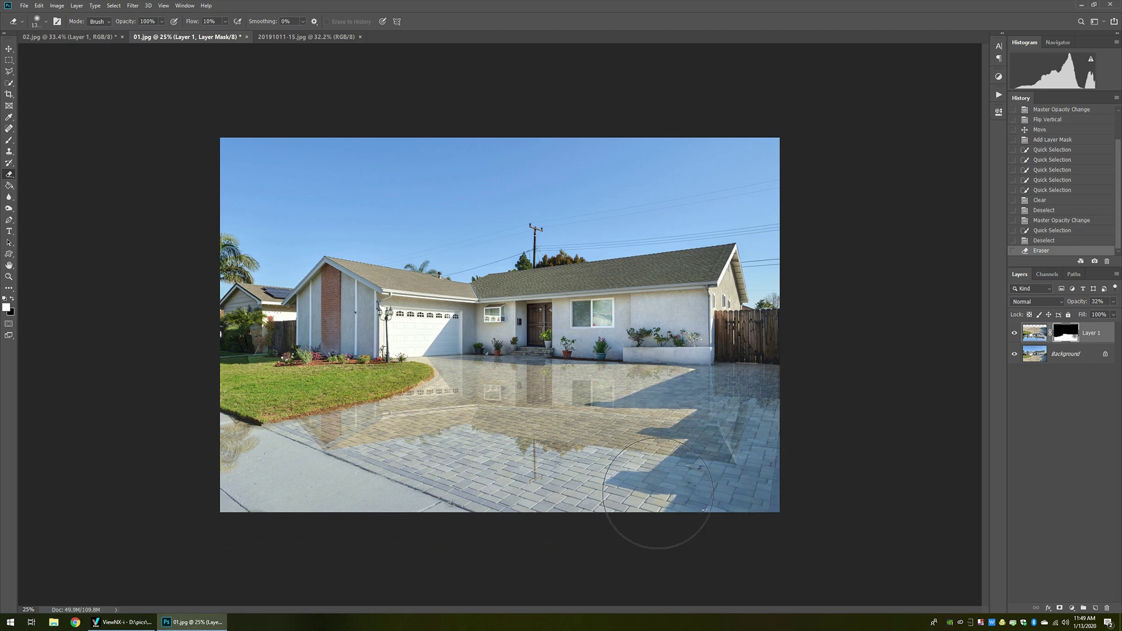
pyautogui.moveTo(658, 493)
pyautogui.mouseDown()
pyautogui.moveTo(513, 463)
pyautogui.moveTo(275, 491)
pyautogui.moveTo(200, 426)
pyautogui.moveTo(209, 448)
pyautogui.moveTo(200, 427)
pyautogui.mouseUp()
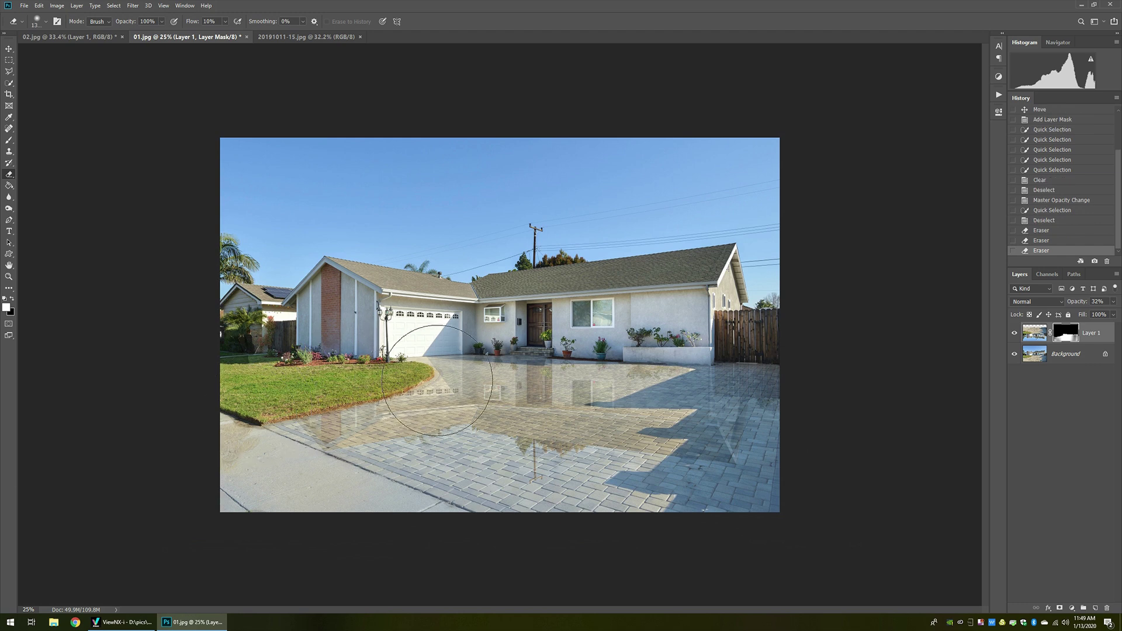
pyautogui.moveTo(437, 380)
pyautogui.mouseDown()
pyautogui.moveTo(406, 399)
pyautogui.moveTo(532, 332)
pyautogui.moveTo(562, 331)
pyautogui.moveTo(574, 348)
pyautogui.moveTo(468, 348)
pyautogui.moveTo(622, 352)
pyautogui.moveTo(591, 354)
pyautogui.mouseUp()
pyautogui.press('[')
pyautogui.press('[')
pyautogui.press('[')
pyautogui.press('[')
pyautogui.press('[')
pyautogui.press('[')
pyautogui.press('[')
pyautogui.press('[')
pyautogui.press('[')
pyautogui.moveTo(660, 361)
pyautogui.mouseDown()
pyautogui.moveTo(640, 354)
pyautogui.moveTo(664, 356)
pyautogui.mouseUp()
pyautogui.press(']')
pyautogui.press(']')
pyautogui.press(']')
pyautogui.click(733, 435)
pyautogui.moveTo(476, 501); pyautogui.dragTo(548, 491)
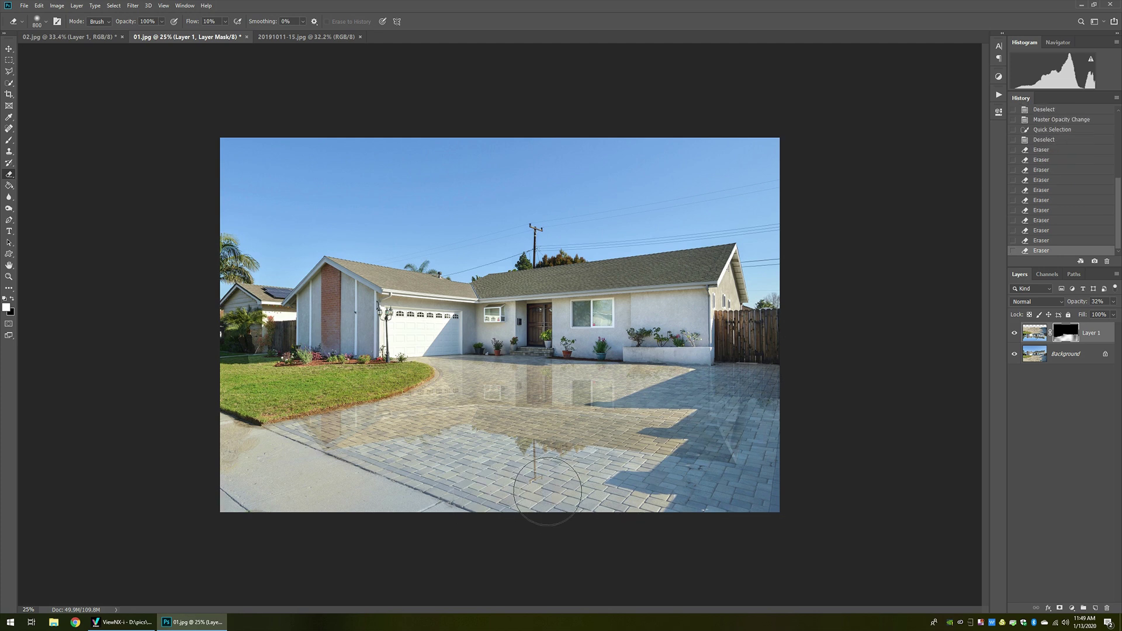
pyautogui.click(228, 435)
pyautogui.click(228, 435)
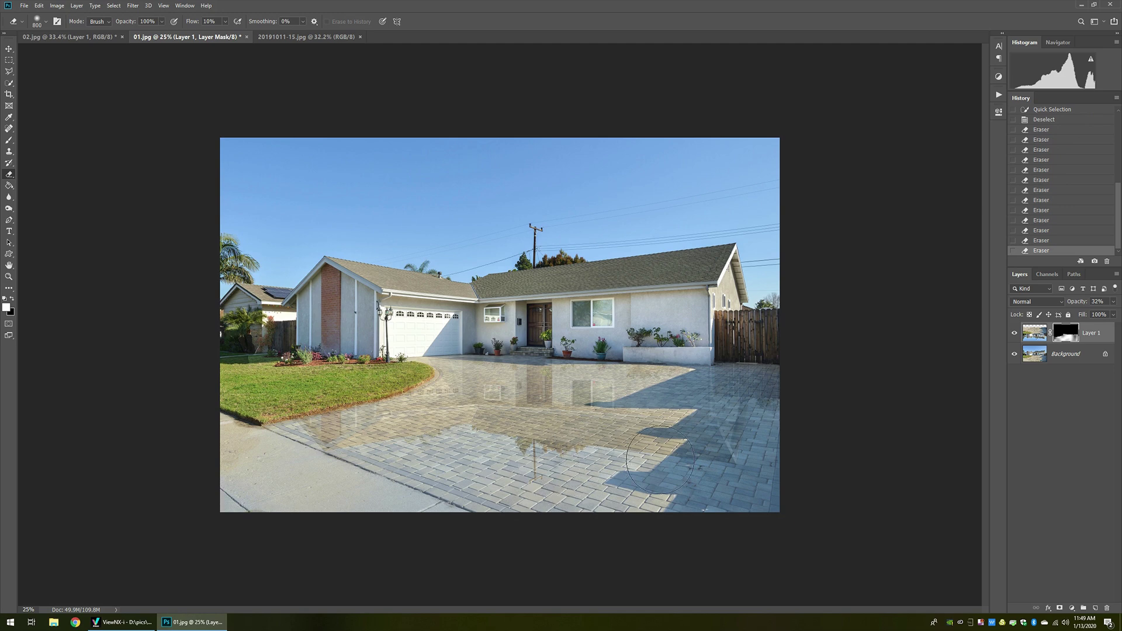
# Step: Fit the photo on screen and target Layer 1's image thumbnail instead of its mask
pyautogui.click(163, 5)
pyautogui.click(176, 102)
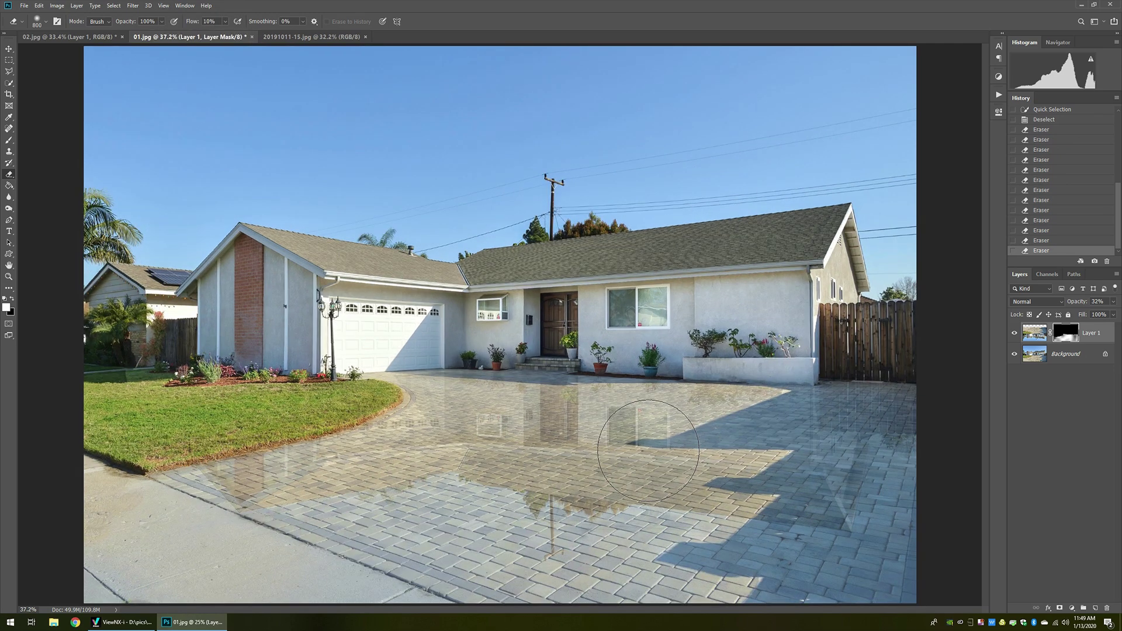
pyautogui.click(1040, 335)
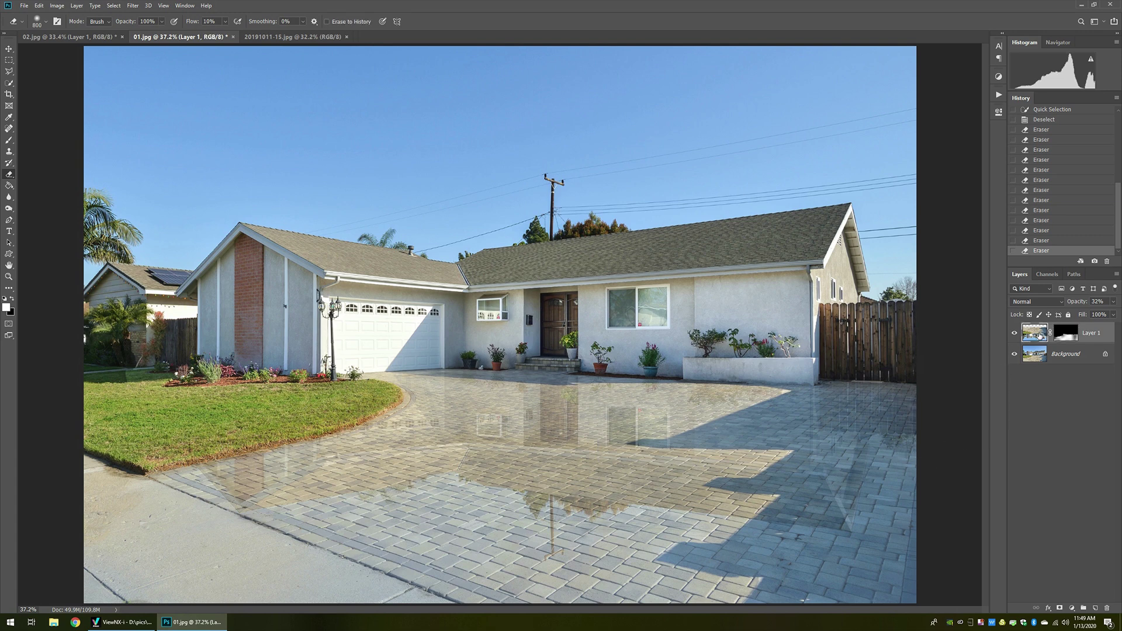
pyautogui.hotkey('alt', 't')
# Step: Soften the mirrored house reflection with a 3.5-pixel Gaussian Blur and zoom out slightly
pyautogui.moveTo(144, 10)
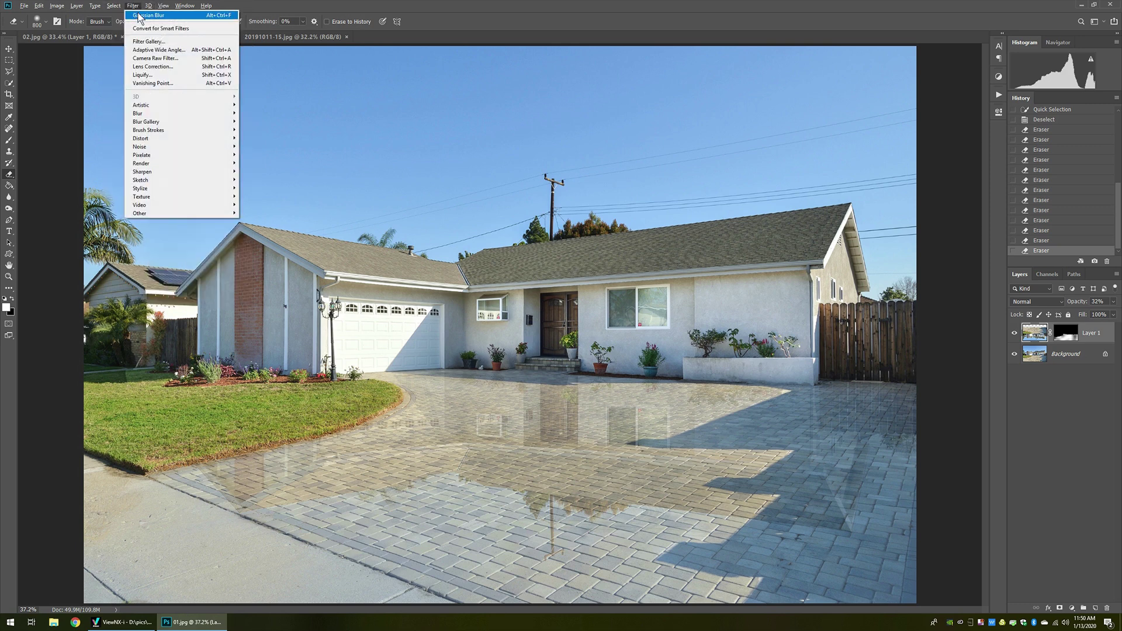
pyautogui.moveTo(165, 141)
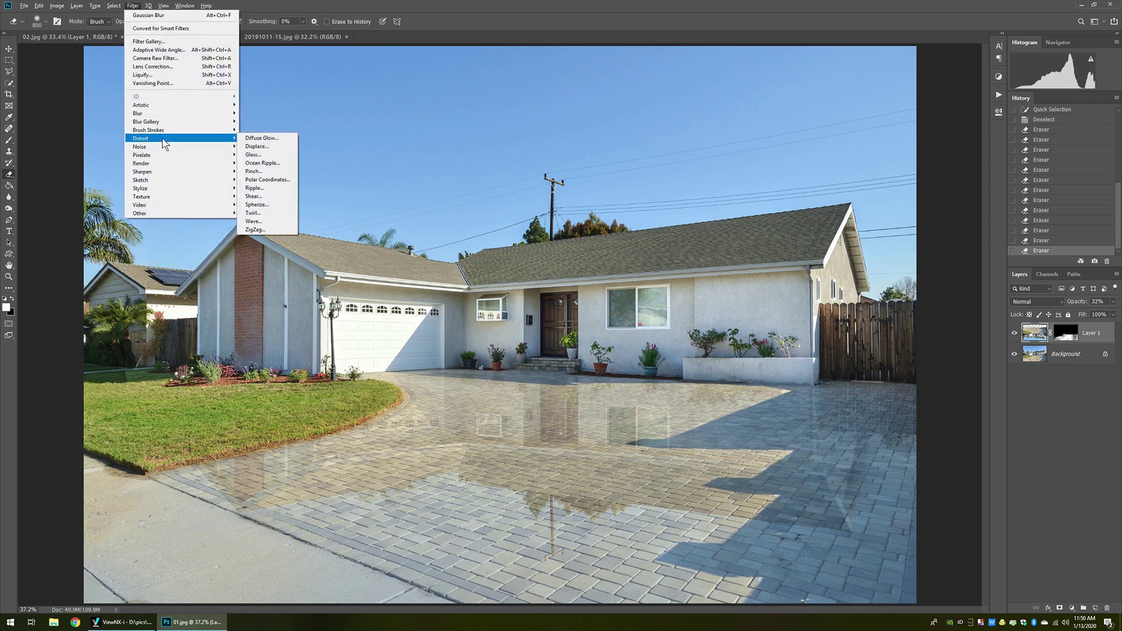
pyautogui.moveTo(163, 115)
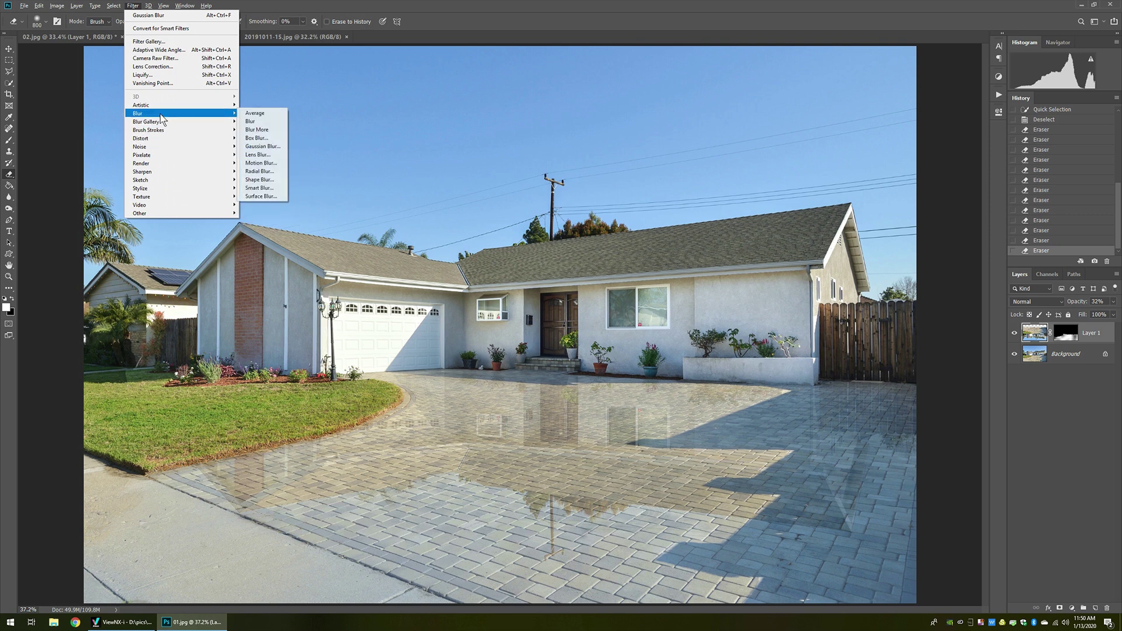
pyautogui.click(260, 150)
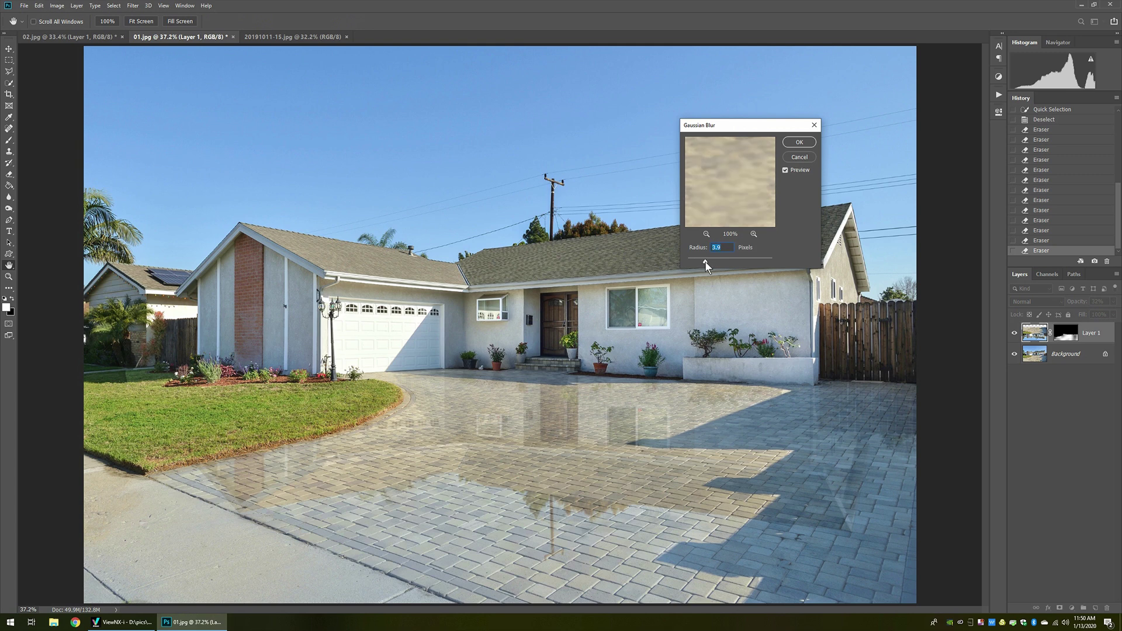
pyautogui.moveTo(705, 261); pyautogui.dragTo(703, 261)
pyautogui.click(794, 142)
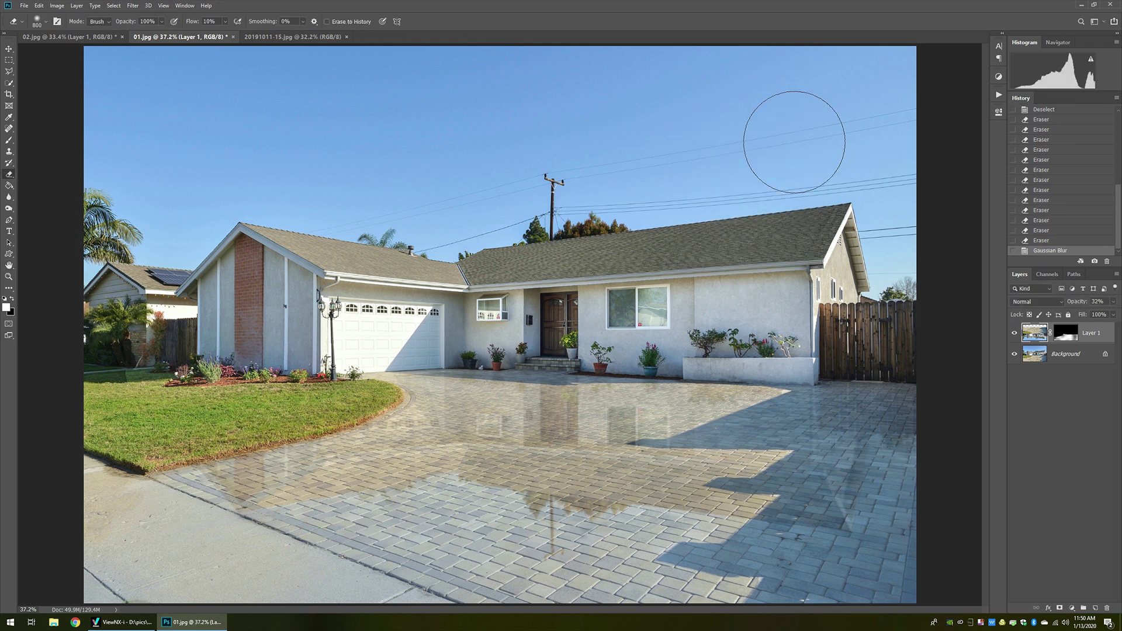
pyautogui.hotkey('alt', 'v')
pyautogui.press('Escape')
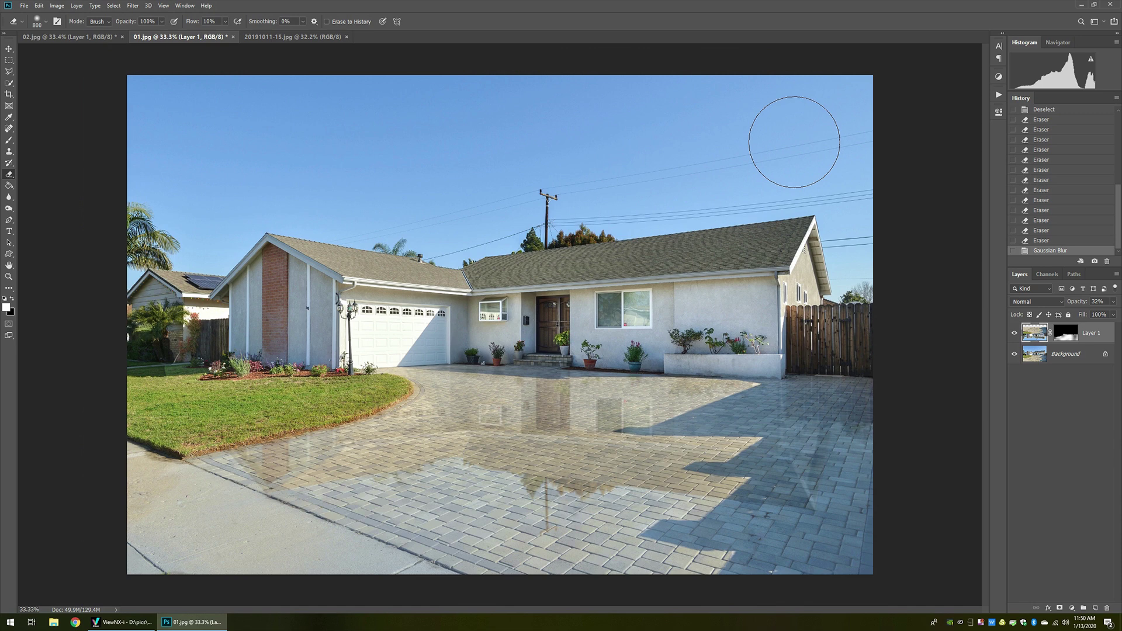
# Step: Switch to 20191011-15.jpg, inspect the patio concrete at 66.7%, then view it at 25%
pyautogui.click(293, 36)
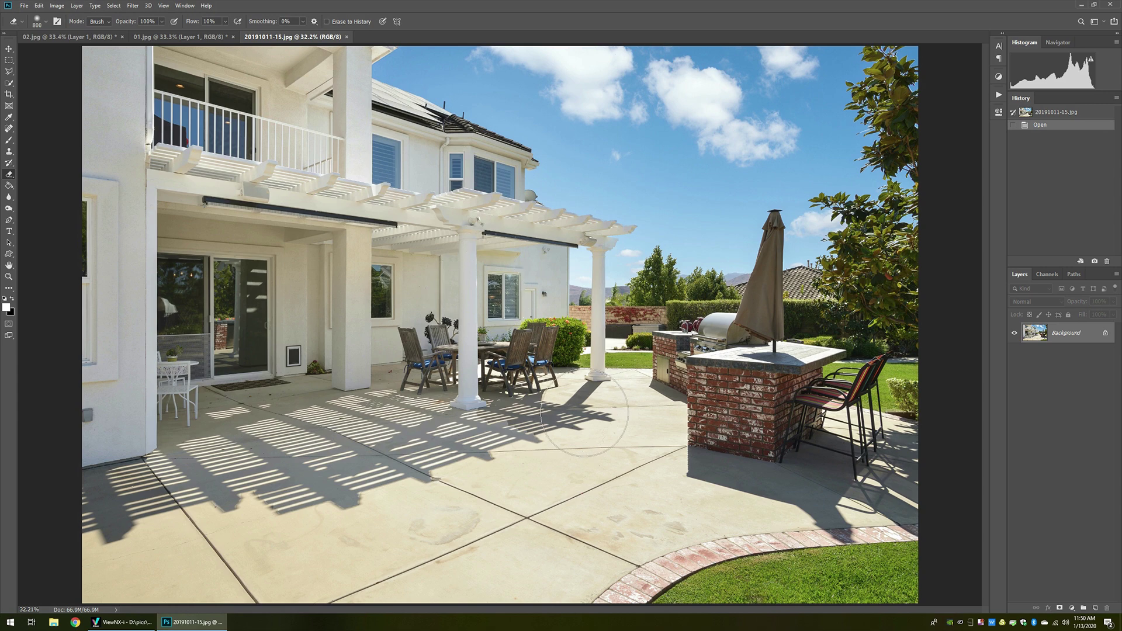
pyautogui.press('z')
pyautogui.click(482, 555)
pyautogui.click(481, 555)
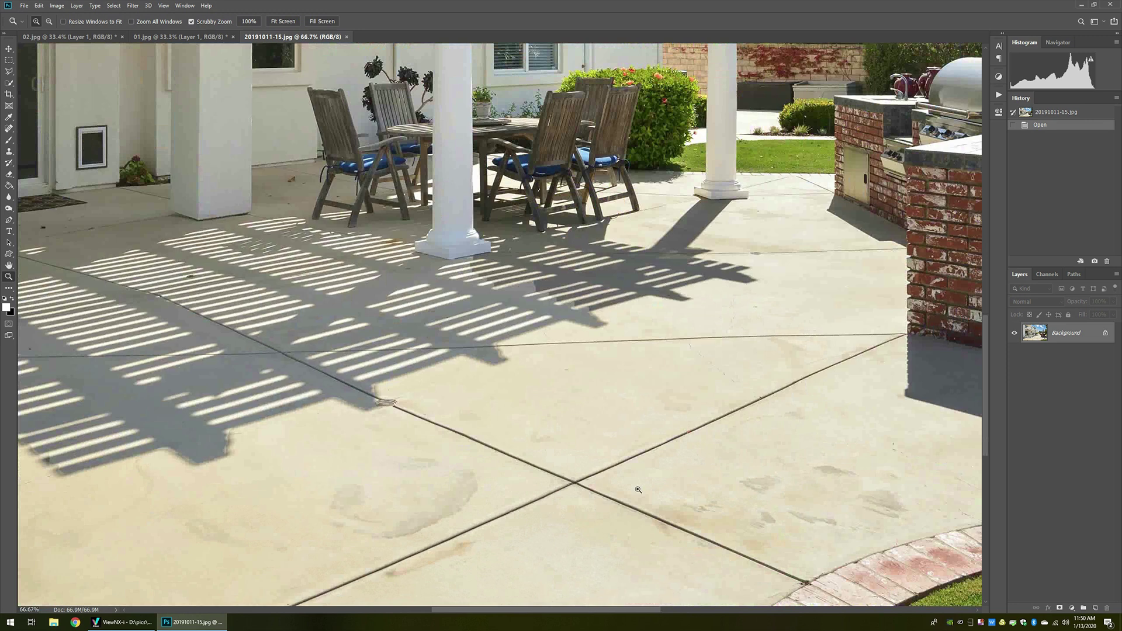
pyautogui.moveTo(677, 511); pyautogui.dragTo(687, 415)
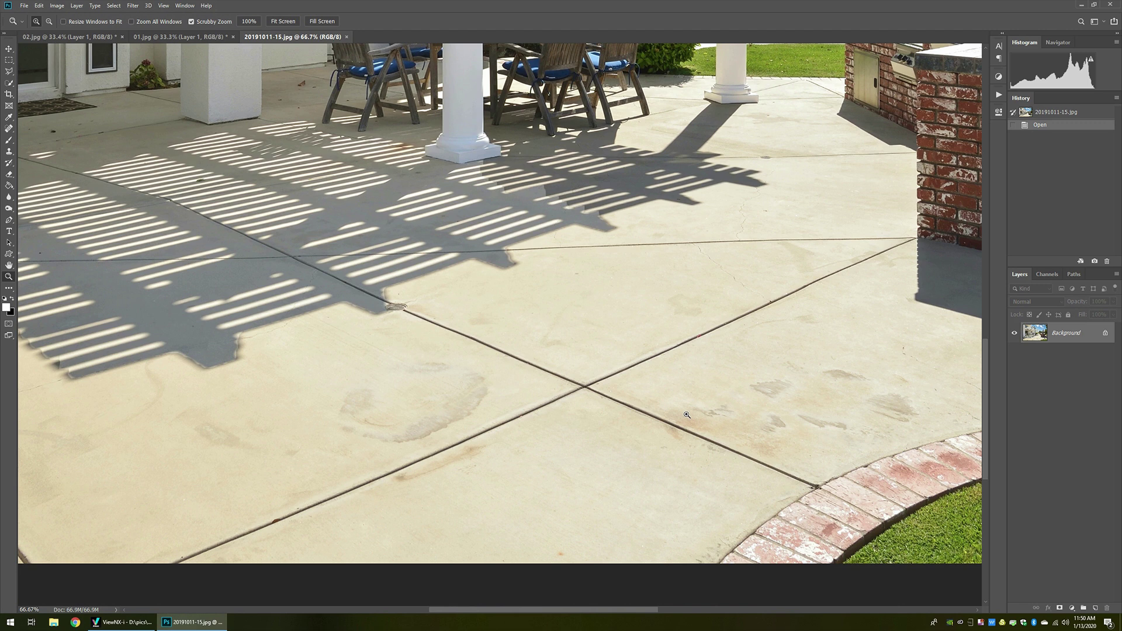
pyautogui.hotkey('alt', 'v')
pyautogui.press('f')
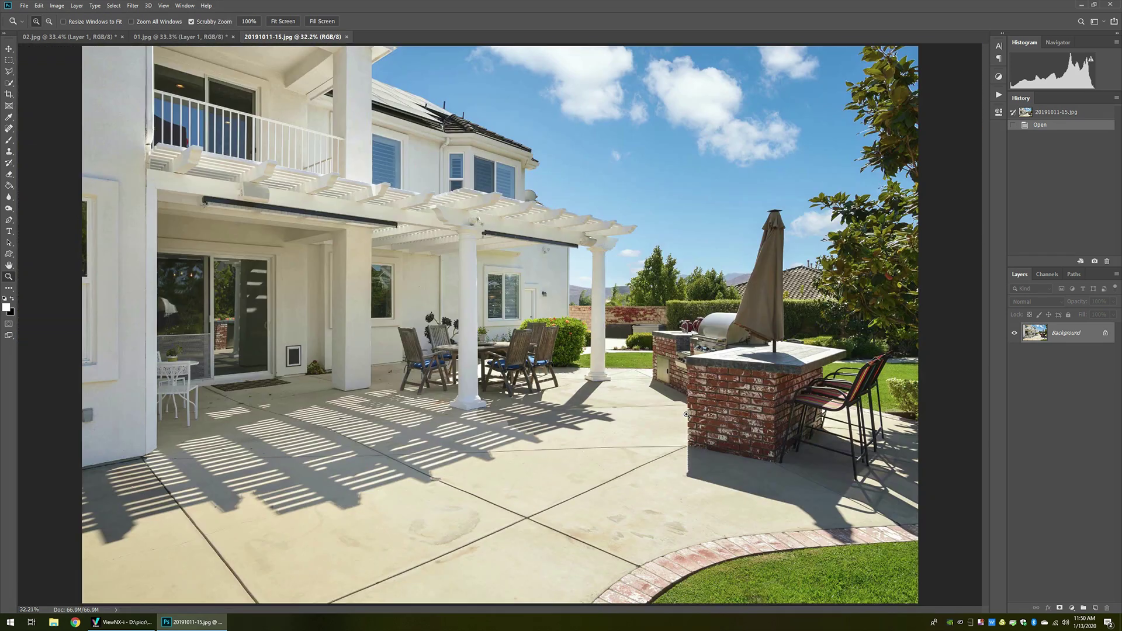
pyautogui.keyDown('alt'); pyautogui.click(686, 414); pyautogui.keyUp('alt')
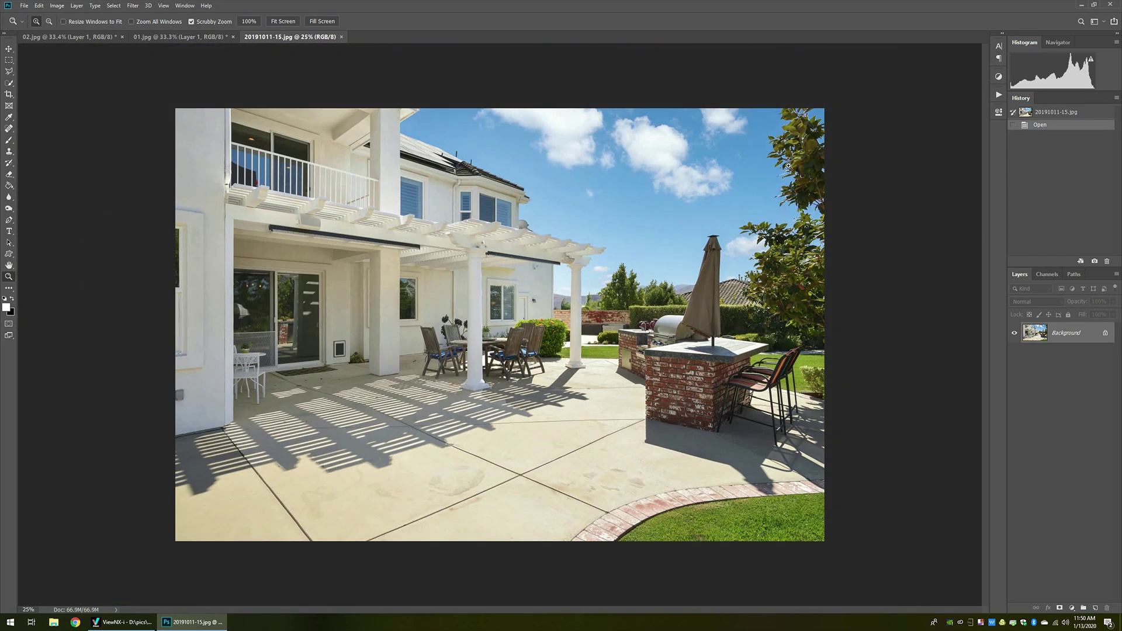
# Step: Duplicate the photo at 50% opacity, flip the copy vertically and shift it 240 px down
pyautogui.hotkey('ctrl', 'j')
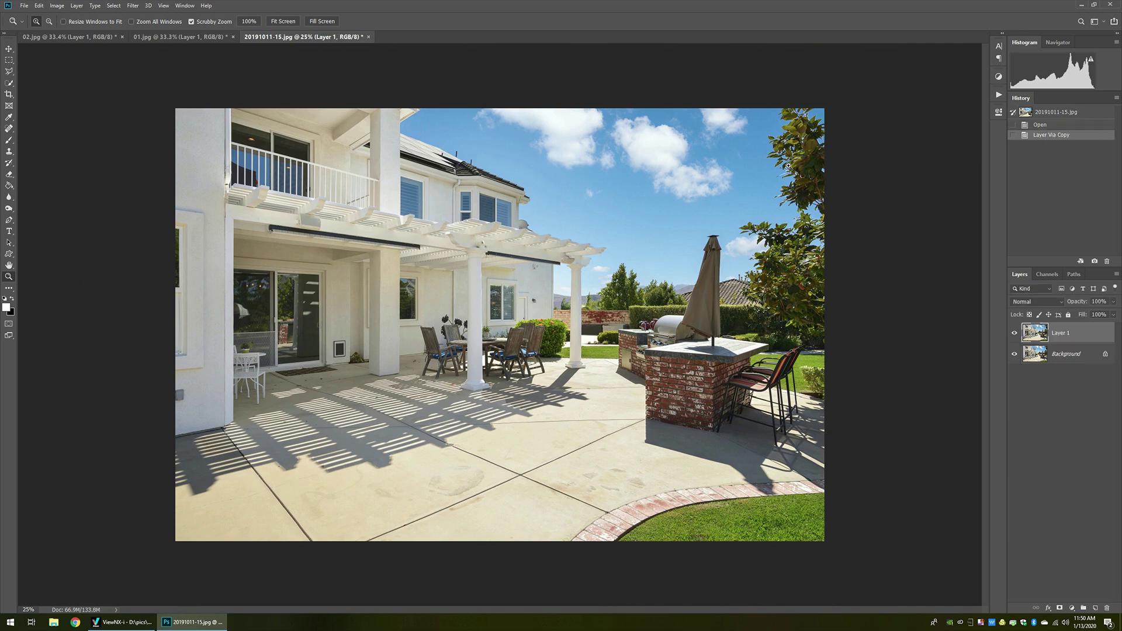
pyautogui.press('v')
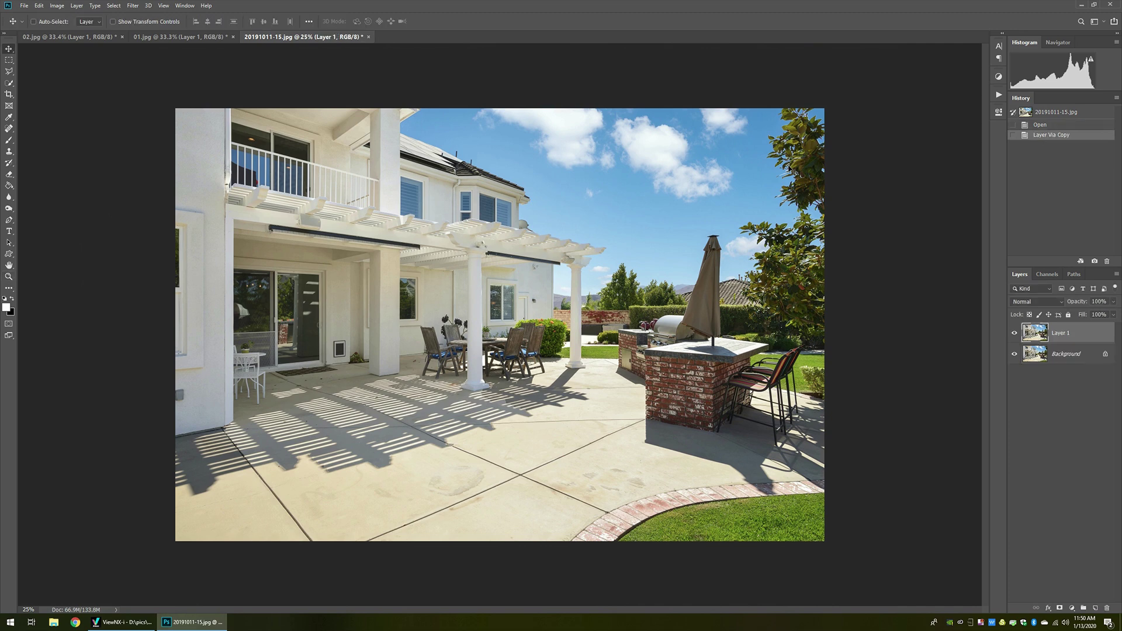
pyautogui.press('5')
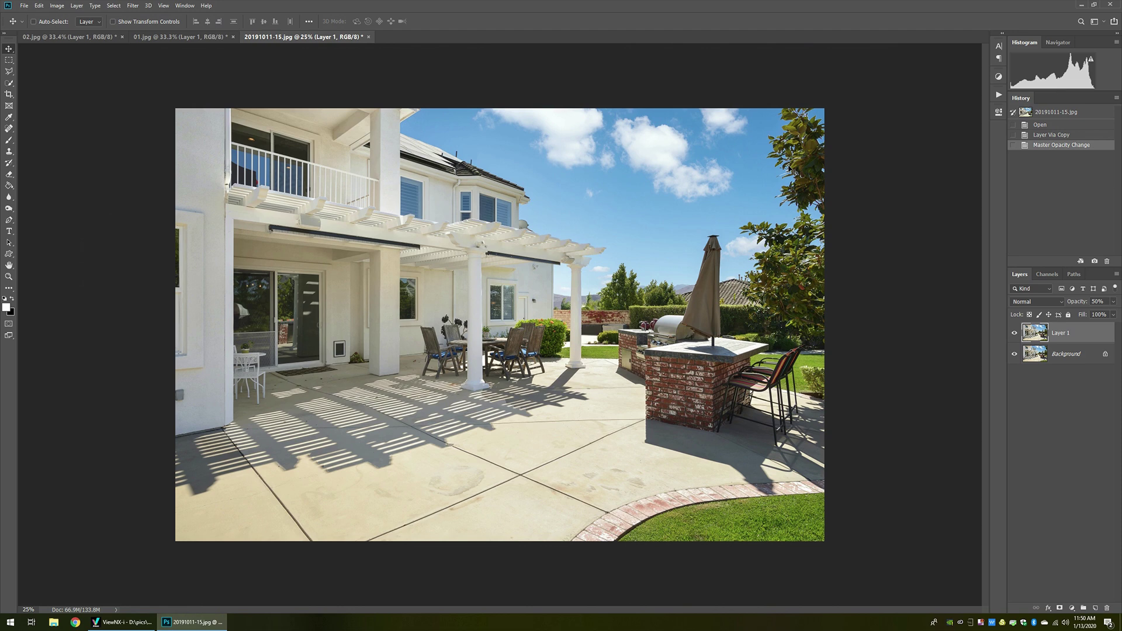
pyautogui.hotkey('alt', 'e')
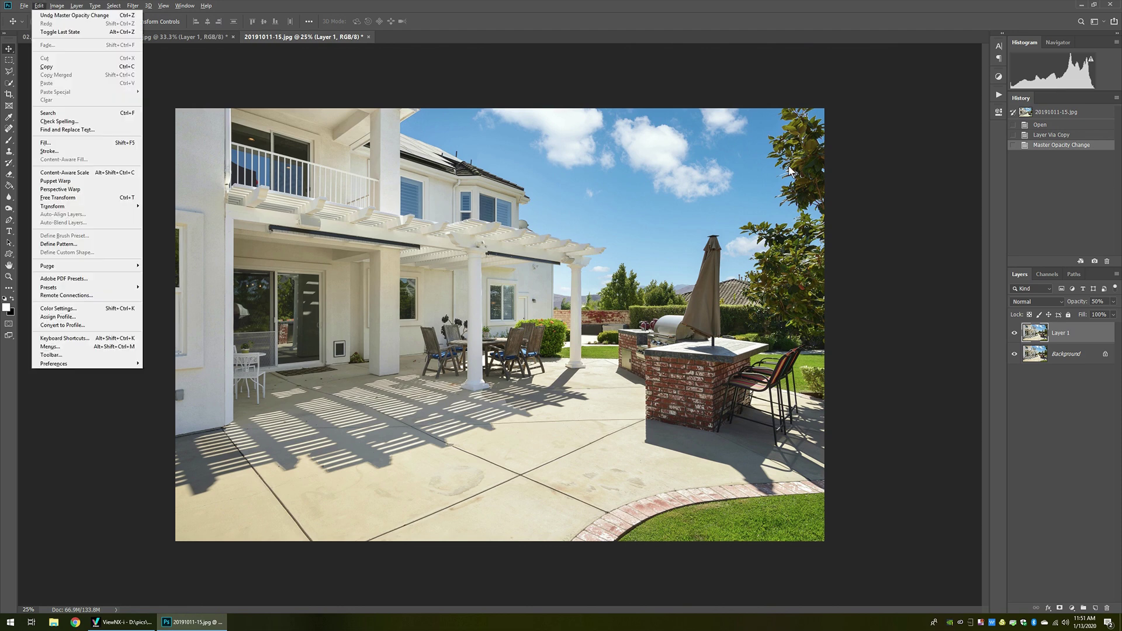
pyautogui.press('a')
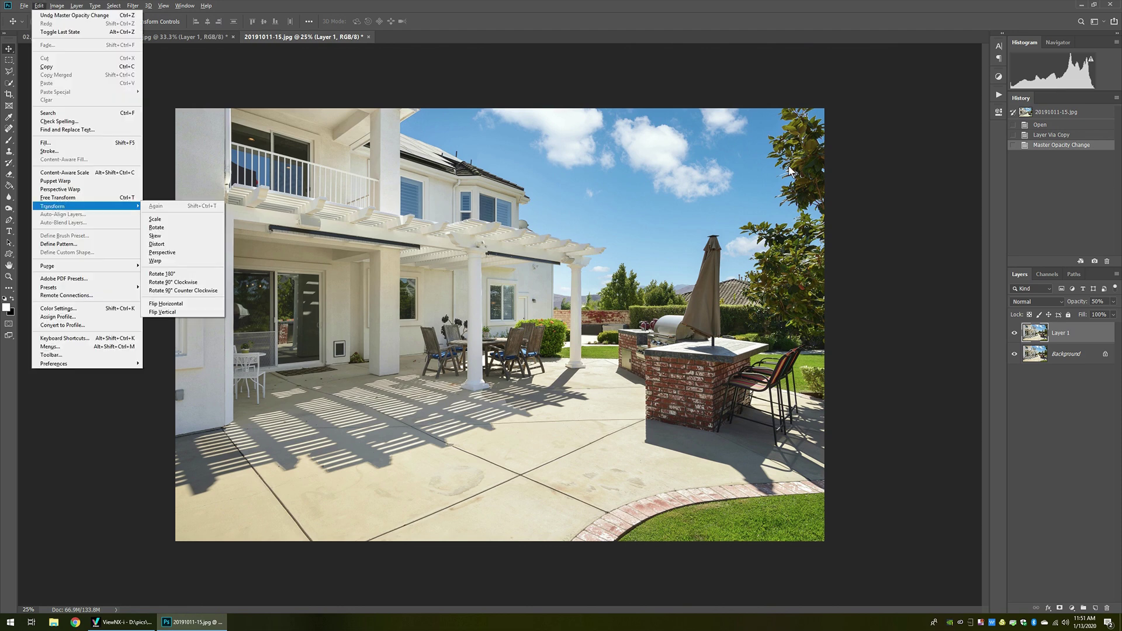
pyautogui.press('v')
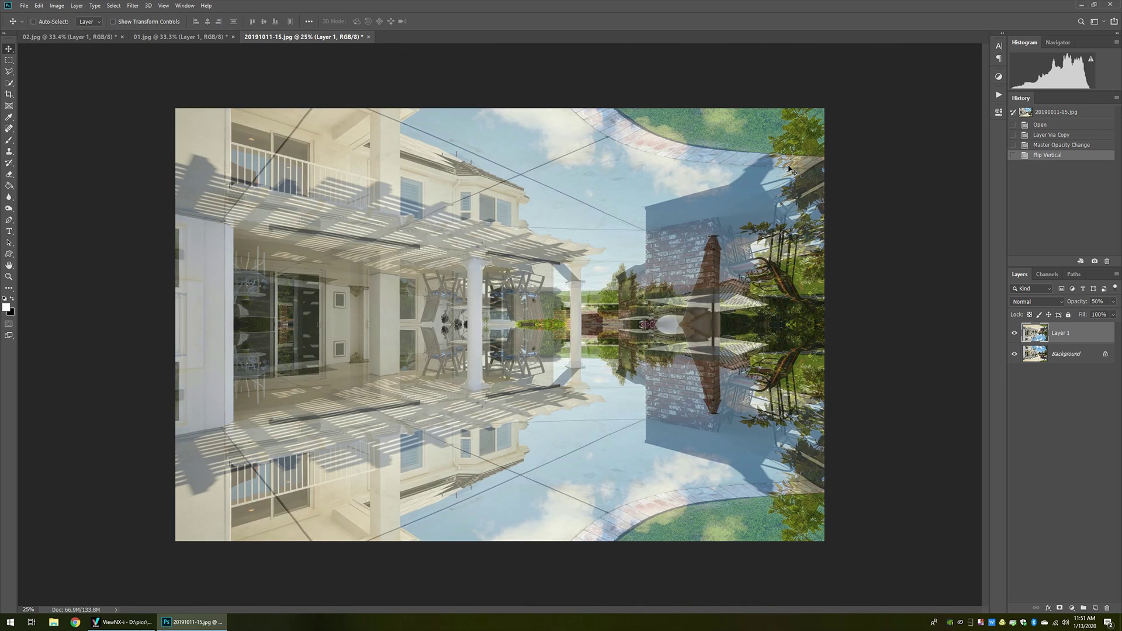
pyautogui.moveTo(601, 300); pyautogui.dragTo(597, 340)
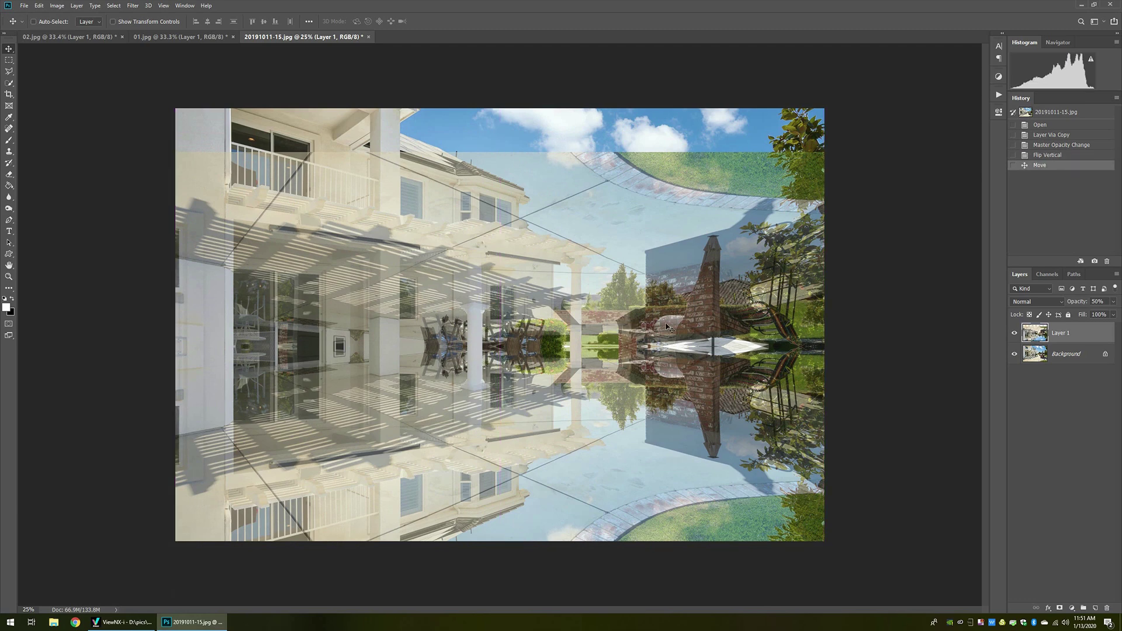
pyautogui.hotkey('alt', 'l')
# Step: Hide the copy with a Hide All mask and use Quick Selection on Background at brush size 300
pyautogui.press('m')
pyautogui.press('h')
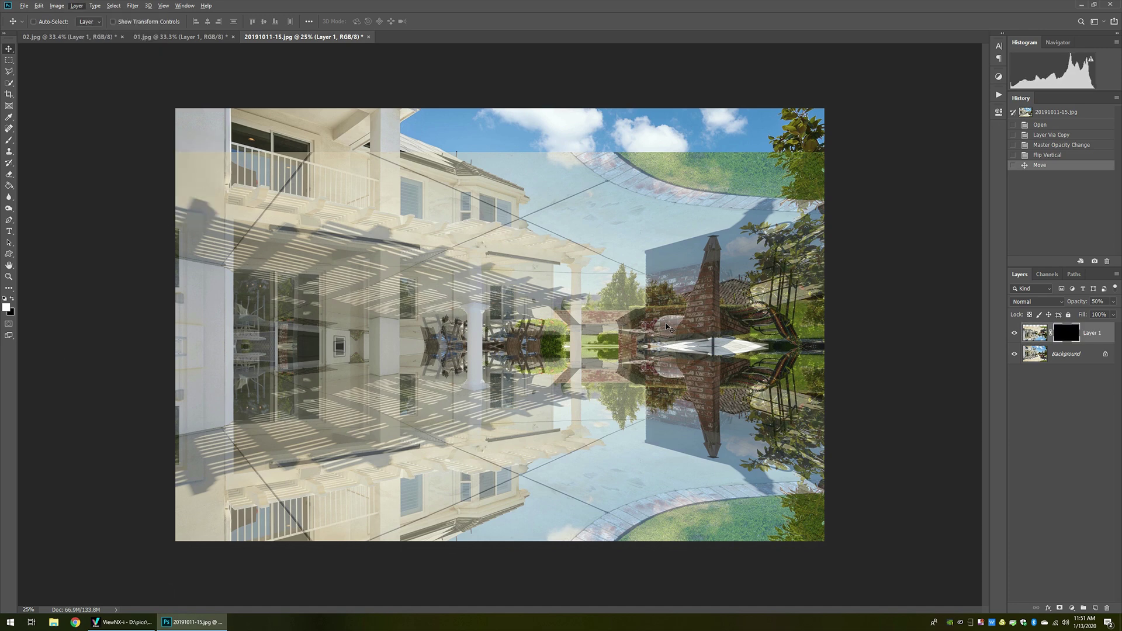
pyautogui.click(1032, 353)
pyautogui.press('w')
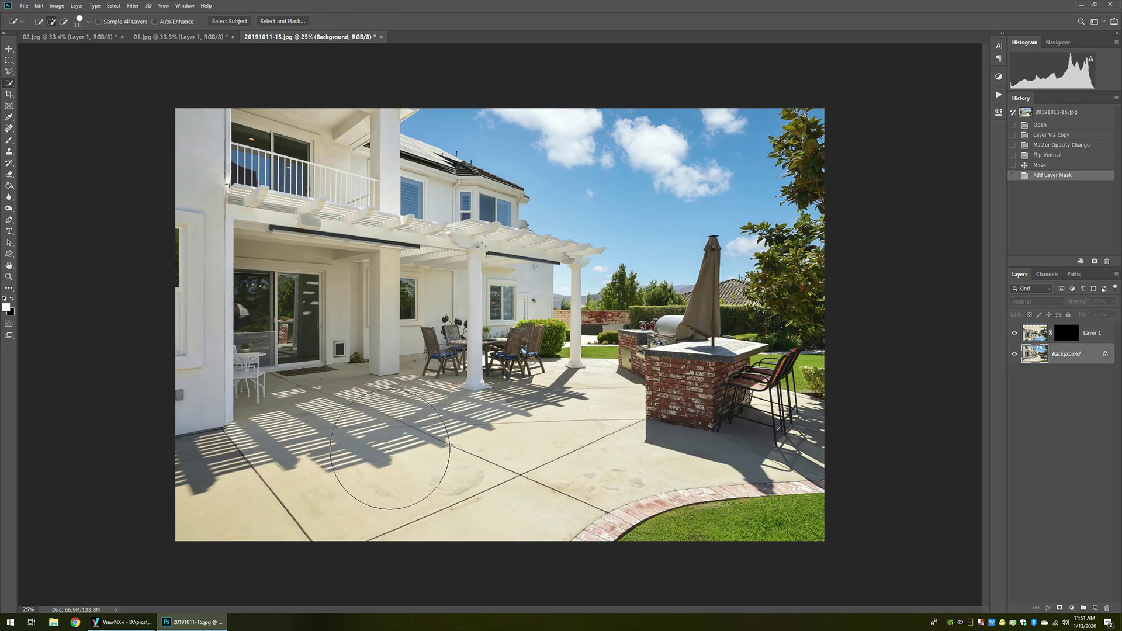
pyautogui.press('[')
pyautogui.press('[')
pyautogui.press('[')
pyautogui.press('[')
pyautogui.press('[')
pyautogui.press(']')
# Step: Select the concrete patio floor, including shade by the stools, under the bar and lower left
pyautogui.moveTo(310, 475)
pyautogui.mouseDown()
pyautogui.moveTo(326, 447)
pyautogui.moveTo(451, 422)
pyautogui.moveTo(548, 430)
pyautogui.moveTo(601, 463)
pyautogui.moveTo(560, 499)
pyautogui.moveTo(566, 471)
pyautogui.mouseUp()
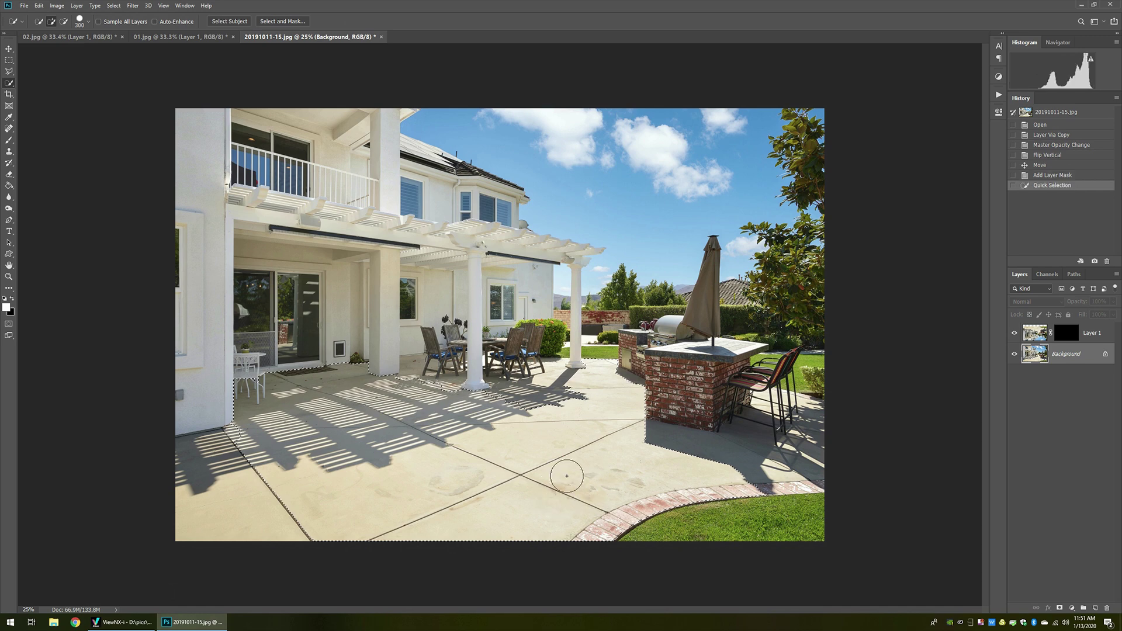
pyautogui.moveTo(725, 453); pyautogui.dragTo(815, 449)
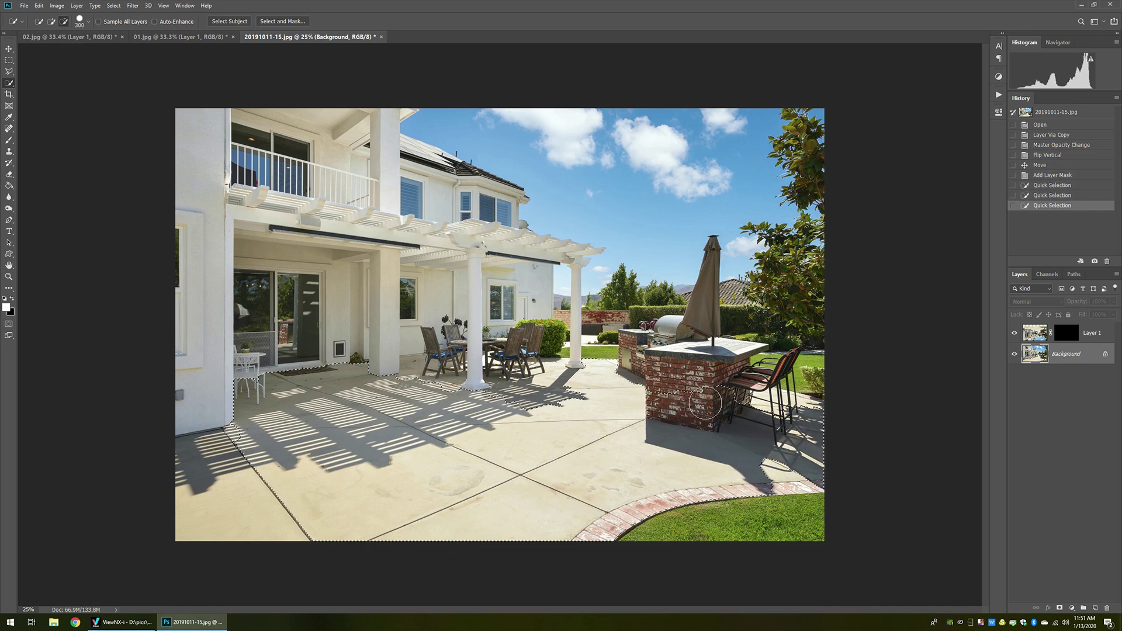
pyautogui.moveTo(707, 404)
pyautogui.mouseDown()
pyautogui.moveTo(669, 395)
pyautogui.moveTo(733, 401)
pyautogui.moveTo(669, 410)
pyautogui.mouseUp()
pyautogui.moveTo(199, 461); pyautogui.dragTo(218, 506)
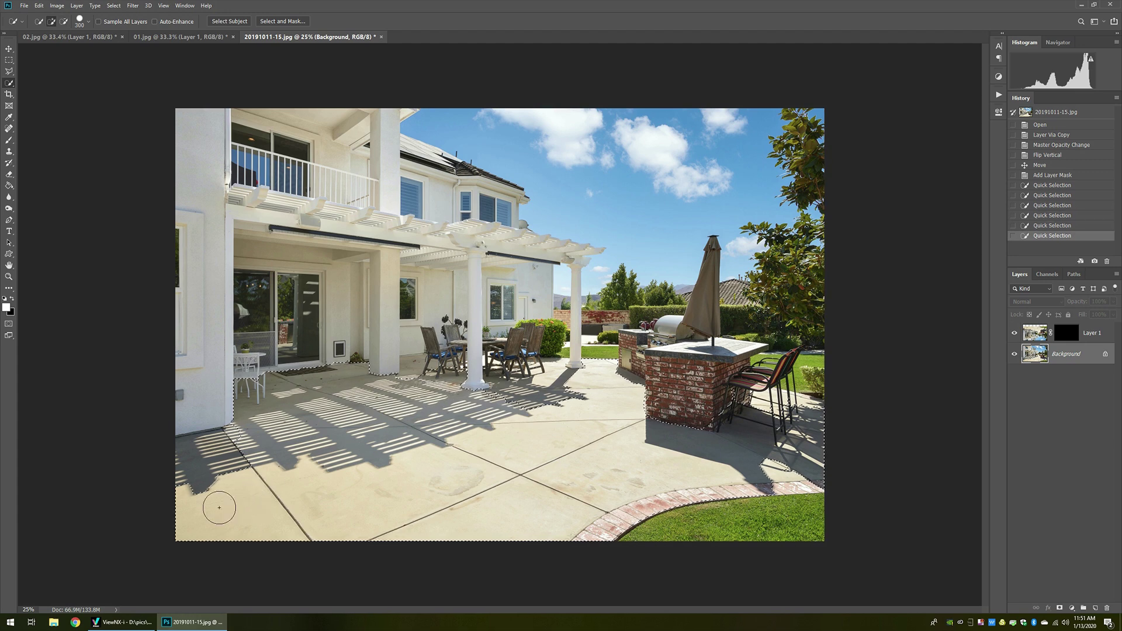
pyautogui.click(209, 475)
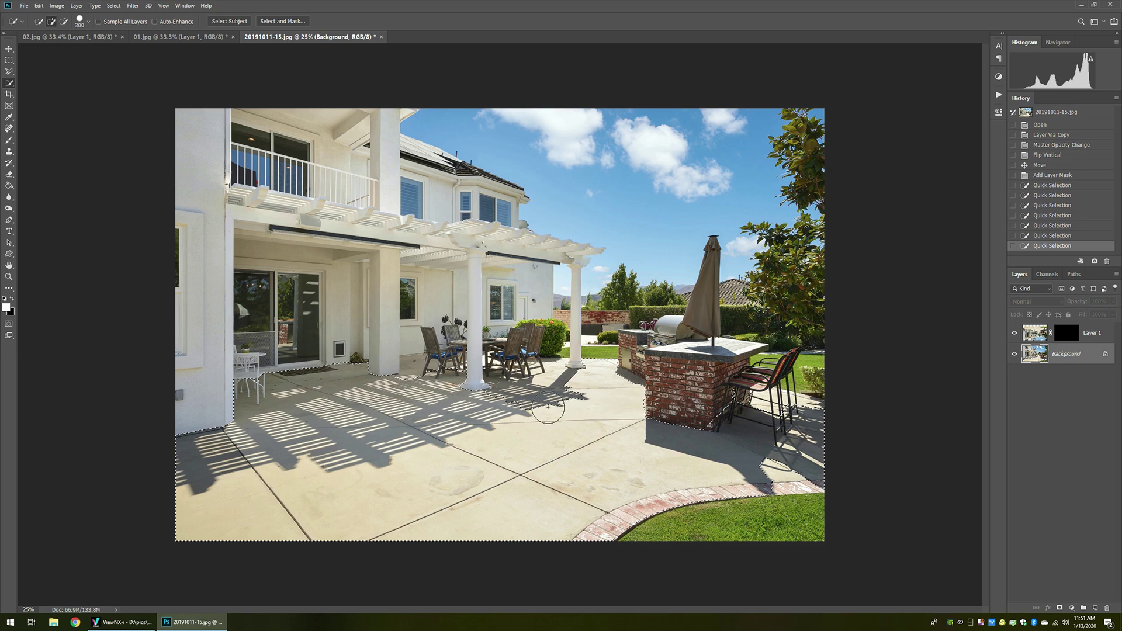
pyautogui.click(819, 389)
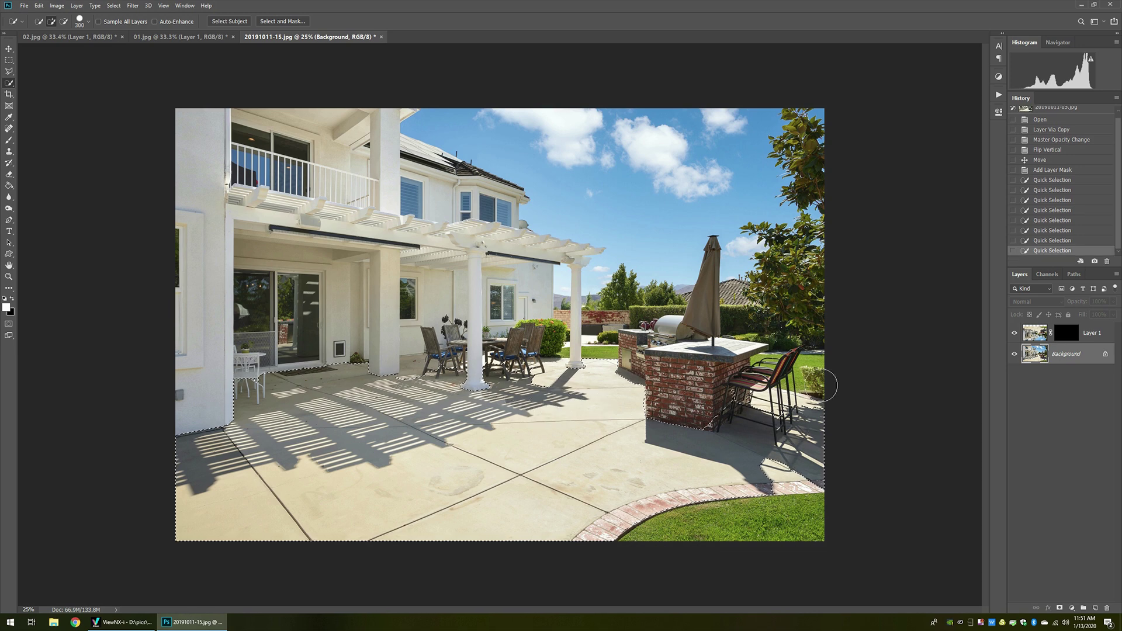
pyautogui.click(1067, 335)
# Step: Fill the selected floor white on Layer 1's mask and fade the reflection to 30% opacity
pyautogui.press('x')
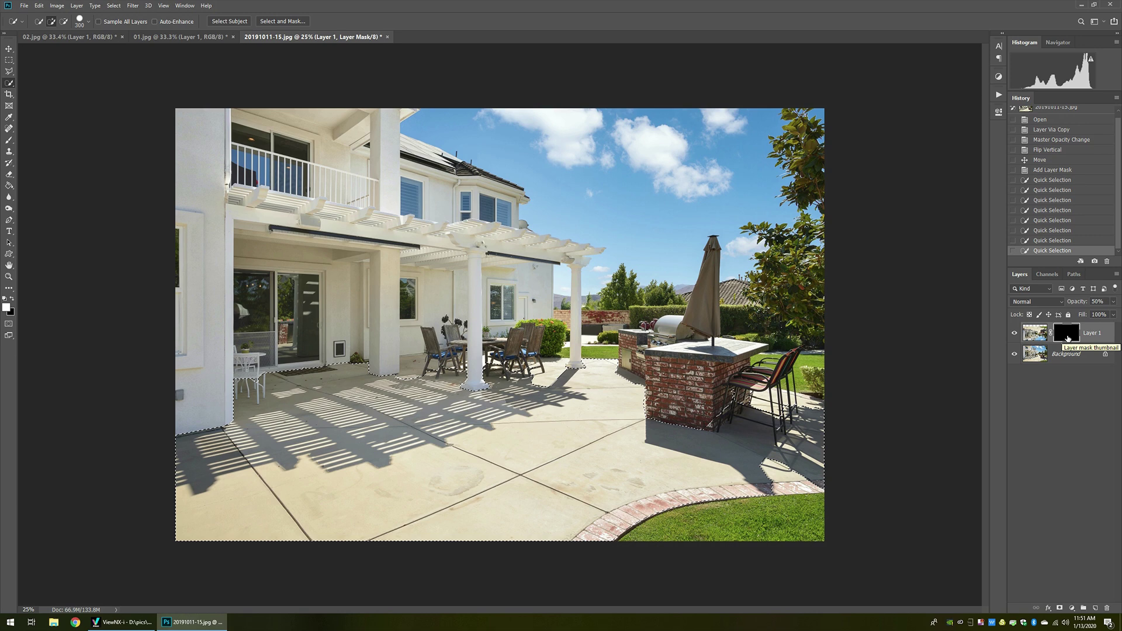
pyautogui.press('Delete')
pyautogui.press('x')
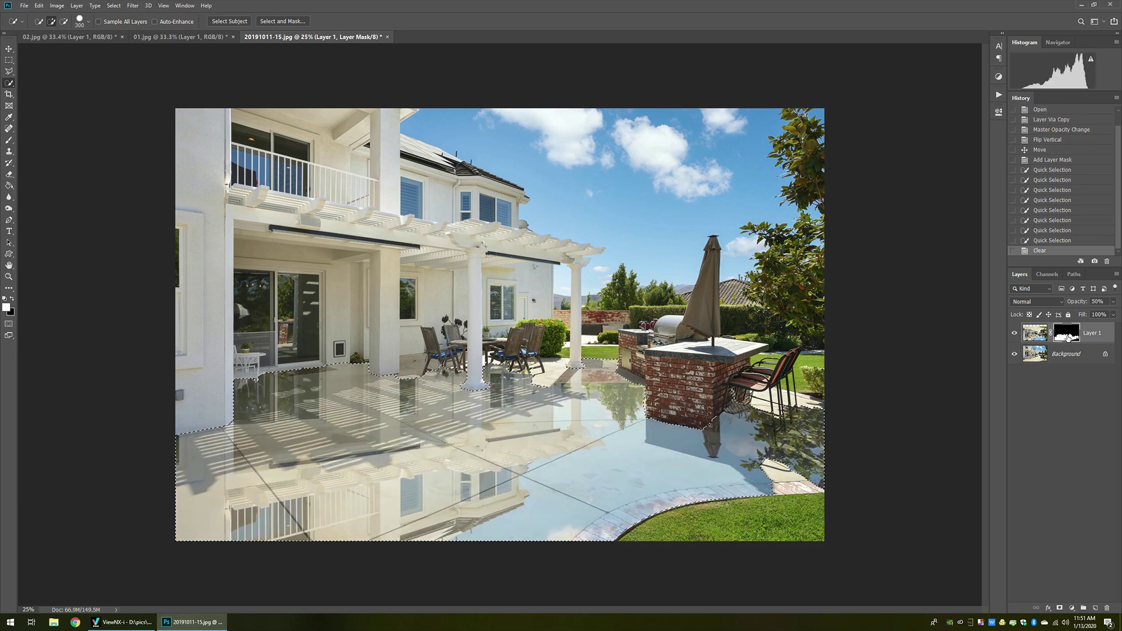
pyautogui.hotkey('ctrl', 'd')
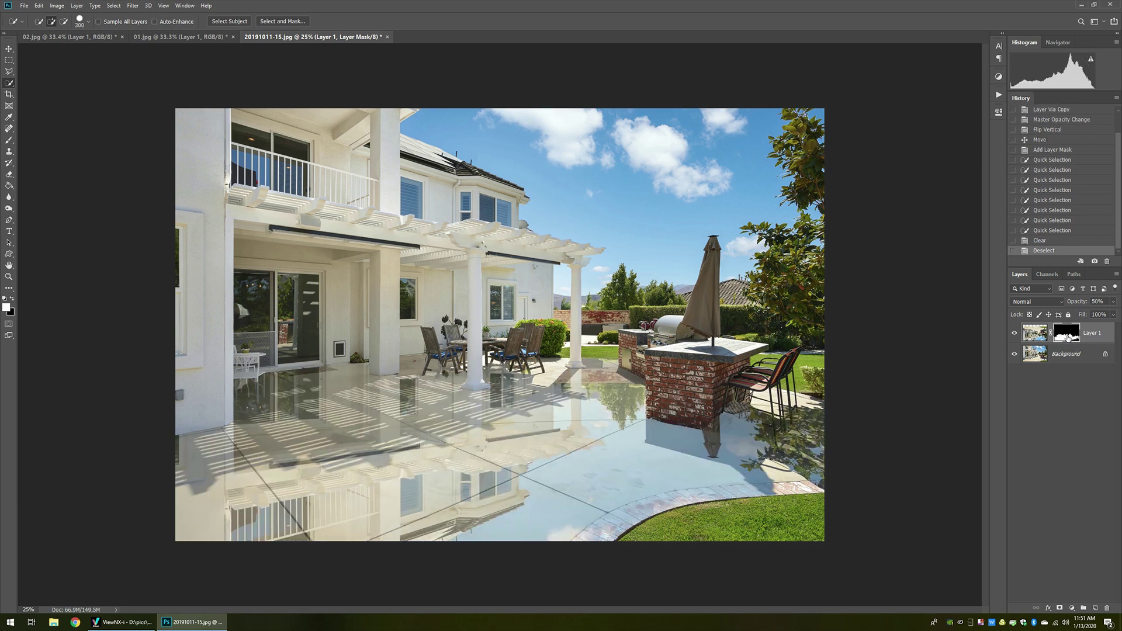
pyautogui.press('v')
pyautogui.press('3')
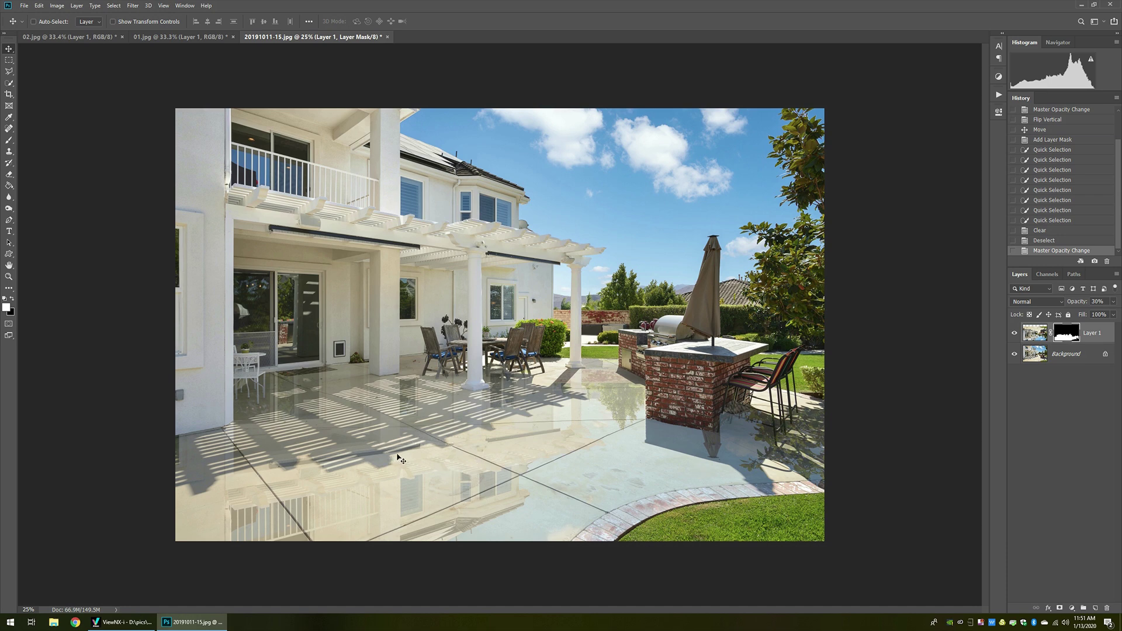
# Step: Toggle Layer 1 off and on to compare the patio with and without the reflection
pyautogui.click(1015, 333)
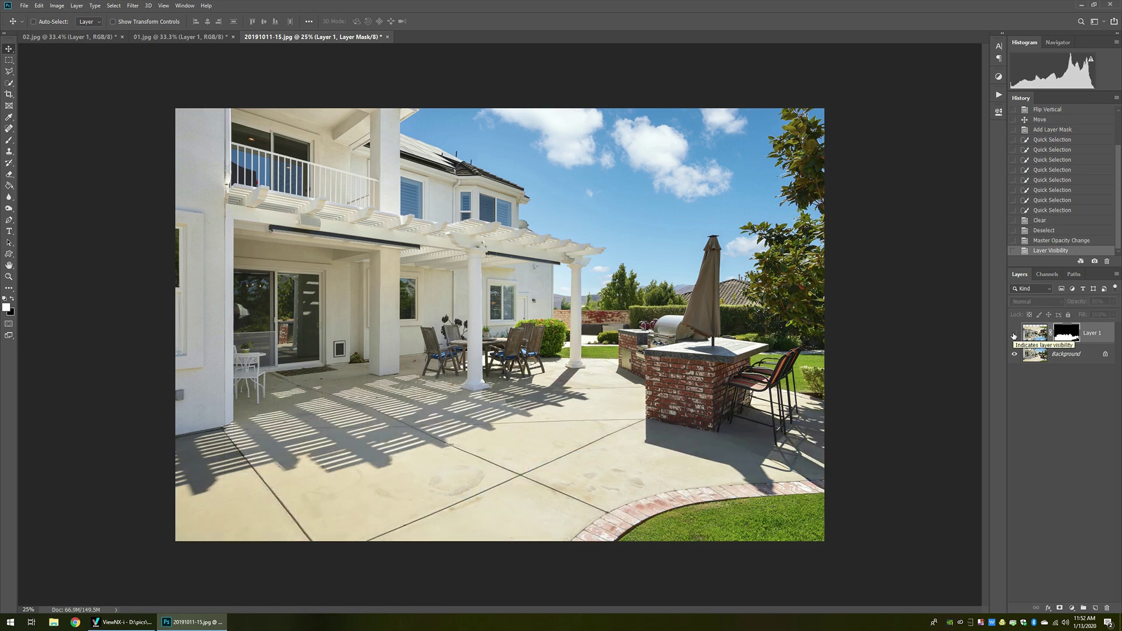
pyautogui.click(1014, 334)
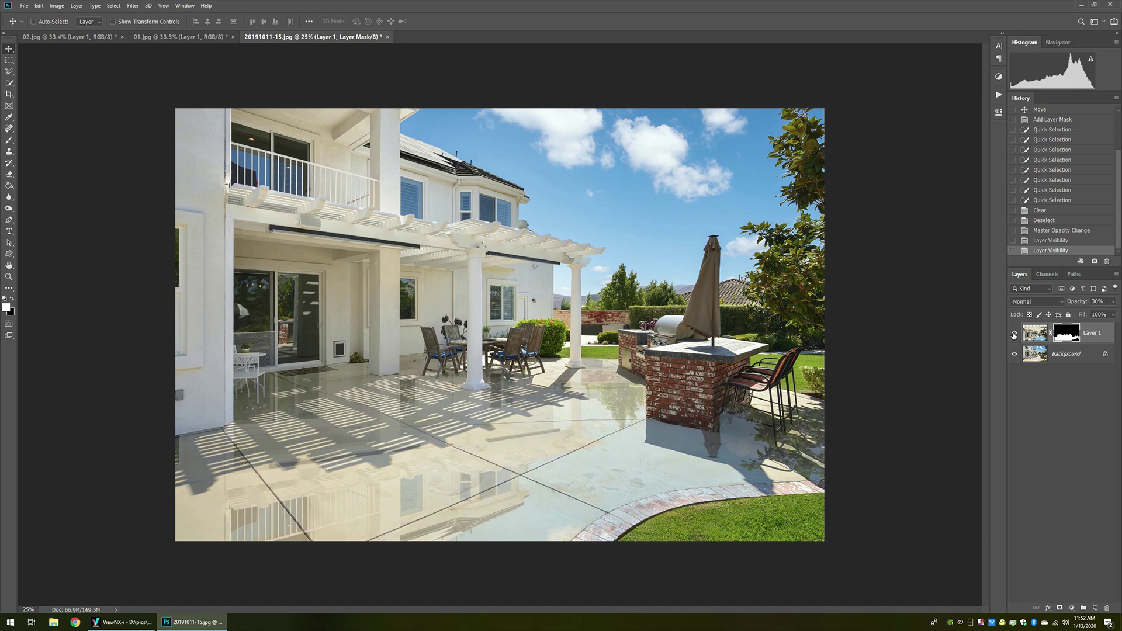
pyautogui.click(1014, 335)
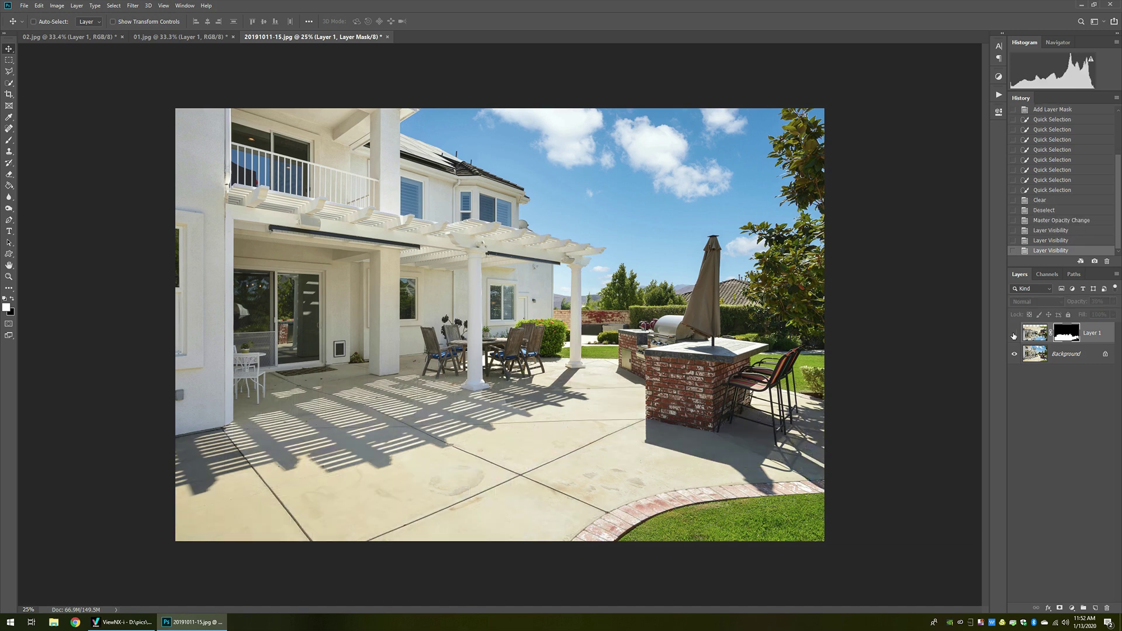
pyautogui.click(1014, 335)
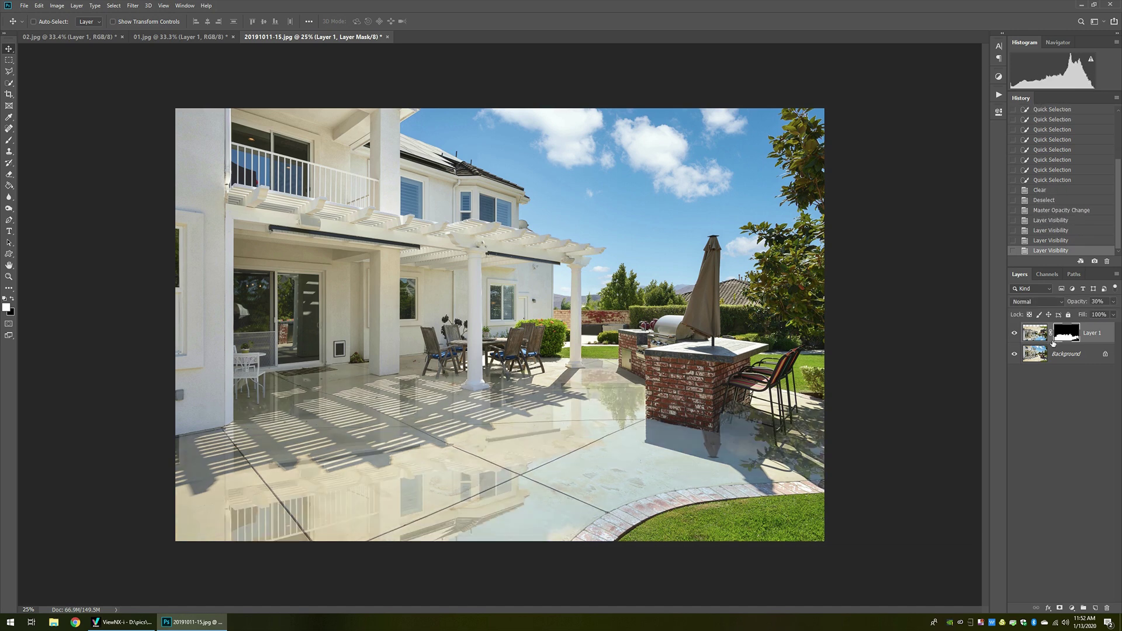
pyautogui.click(1063, 356)
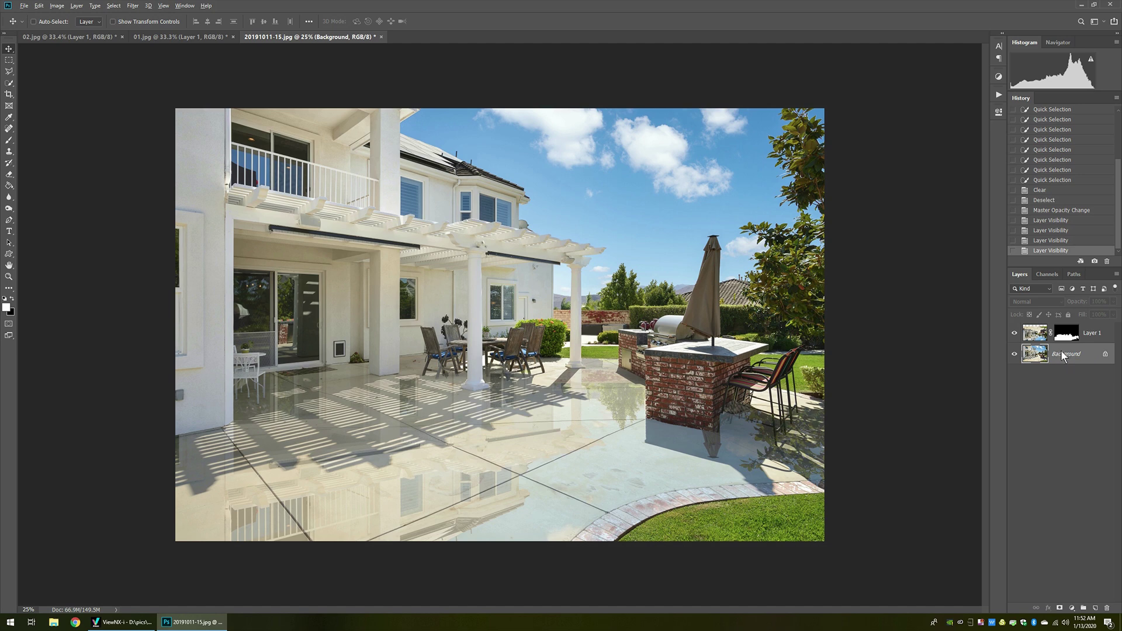
# Step: Add a Hue/Saturation 1 adjustment layer at -40 saturation and invert its mask to black
pyautogui.hotkey('alt', 'l')
pyautogui.press('j')
pyautogui.press('Down')
pyautogui.press('Down')
pyautogui.press('Down')
pyautogui.press('Down')
pyautogui.press('Down')
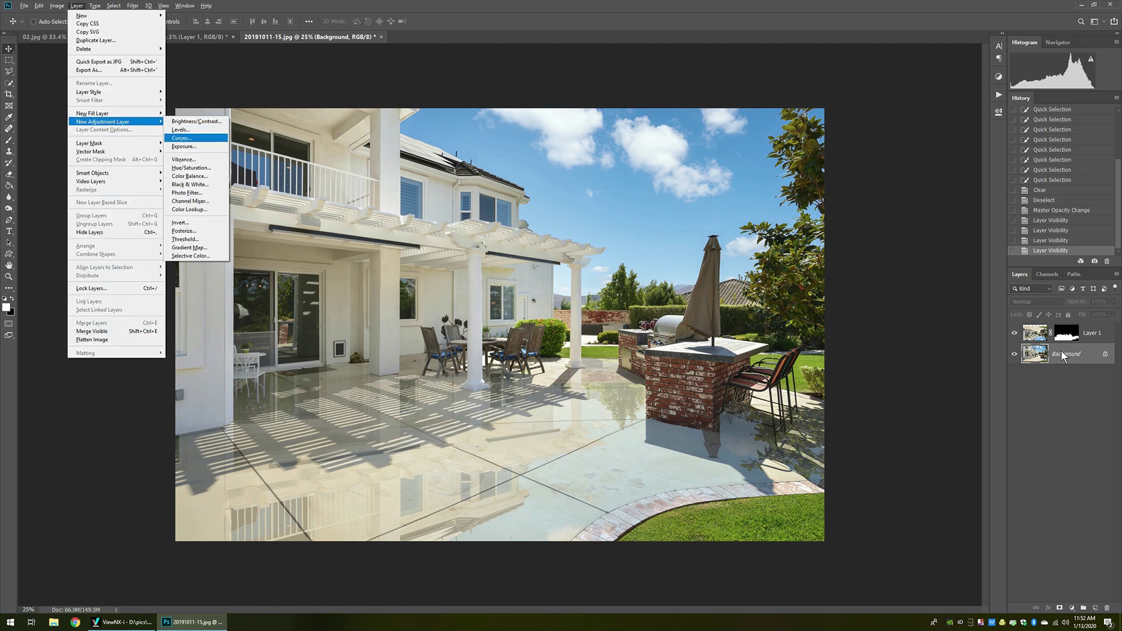
pyautogui.press('Return')
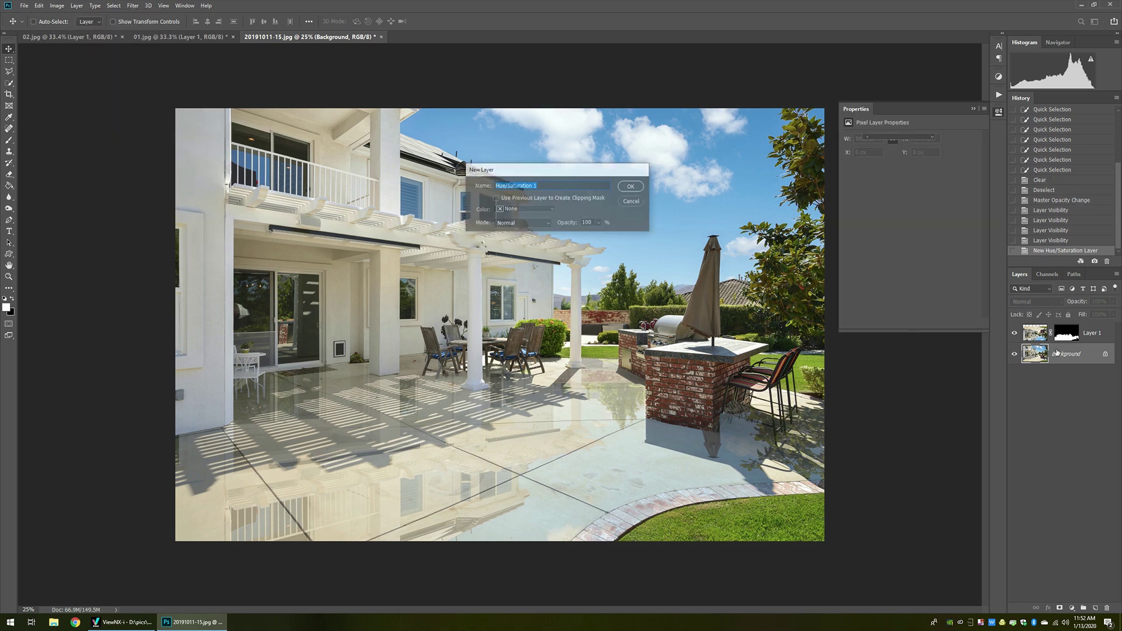
pyautogui.press('Return')
pyautogui.click(884, 190)
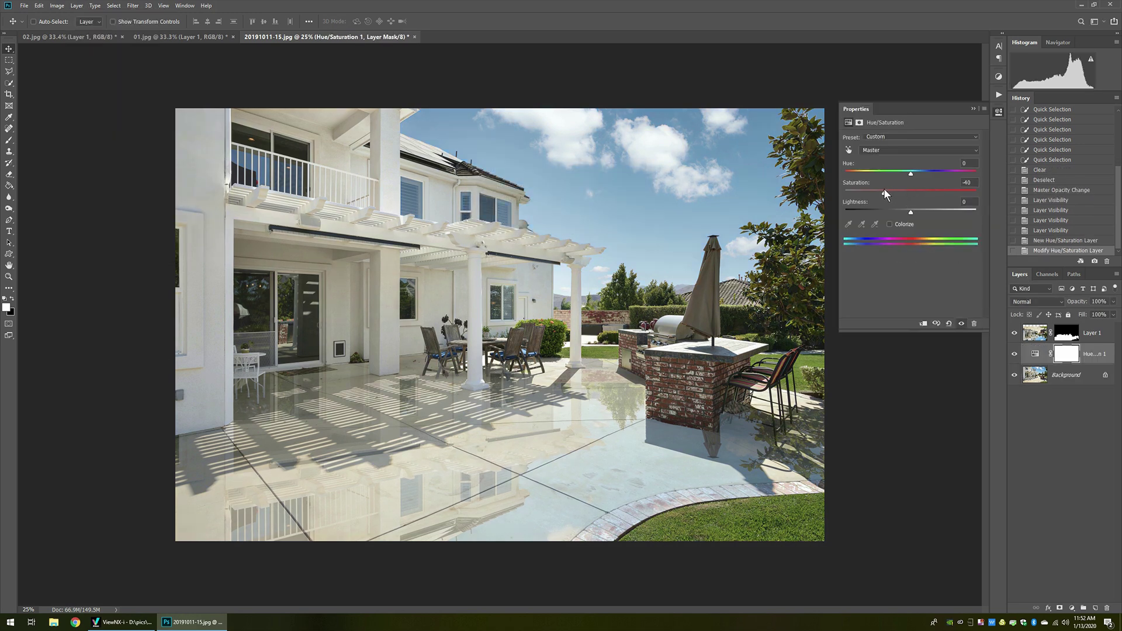
pyautogui.click(974, 108)
pyautogui.hotkey('ctrl', 'i')
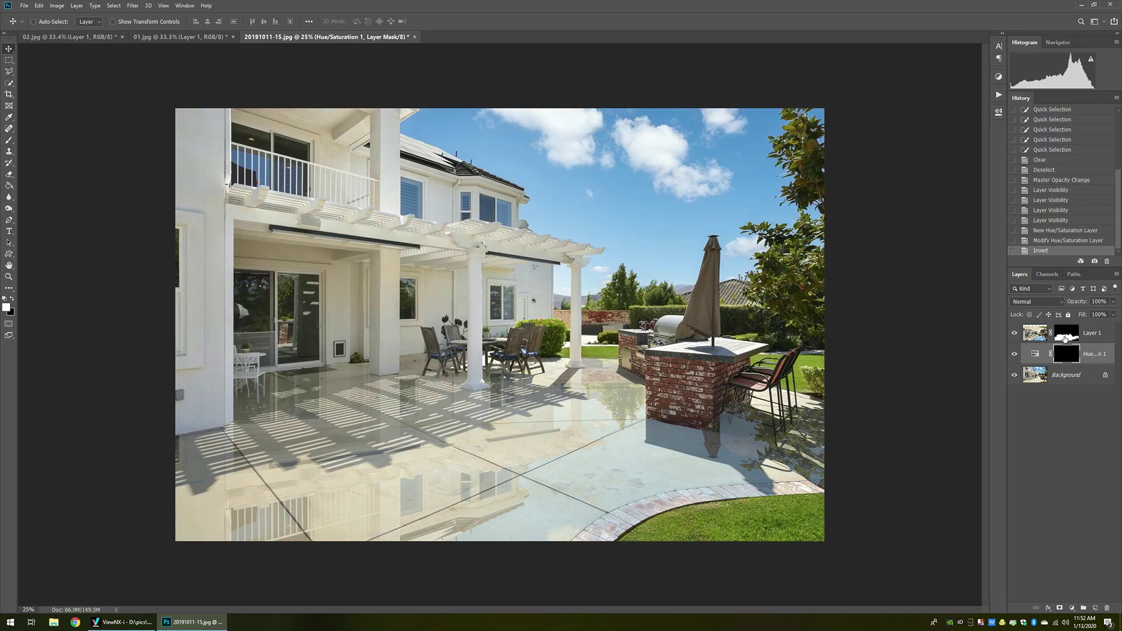
pyautogui.press('b')
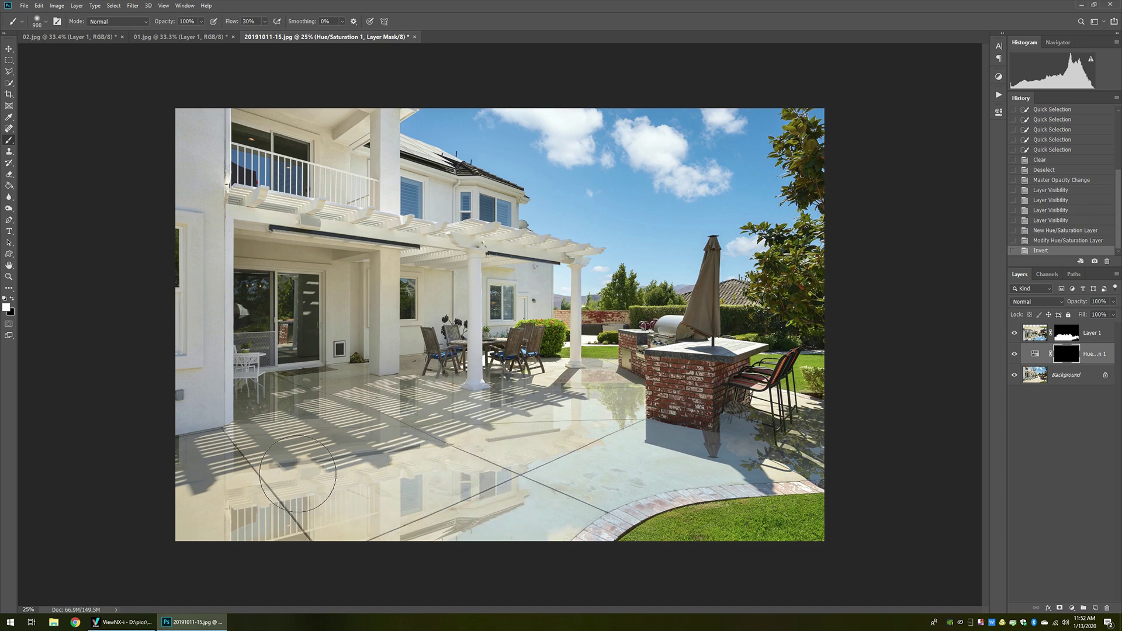
# Step: Paint the Hue/Saturation mask over more of the patio to spread the desaturation
pyautogui.moveTo(450, 474); pyautogui.dragTo(626, 446)
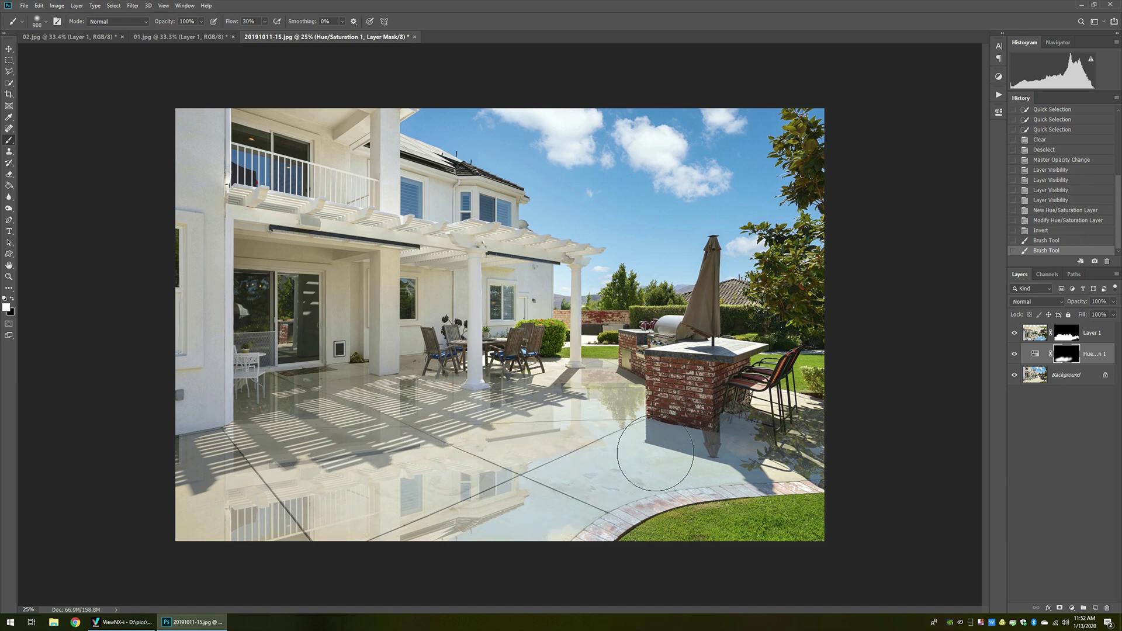
pyautogui.moveTo(526, 476); pyautogui.dragTo(553, 467)
pyautogui.moveTo(552, 467); pyautogui.dragTo(576, 462)
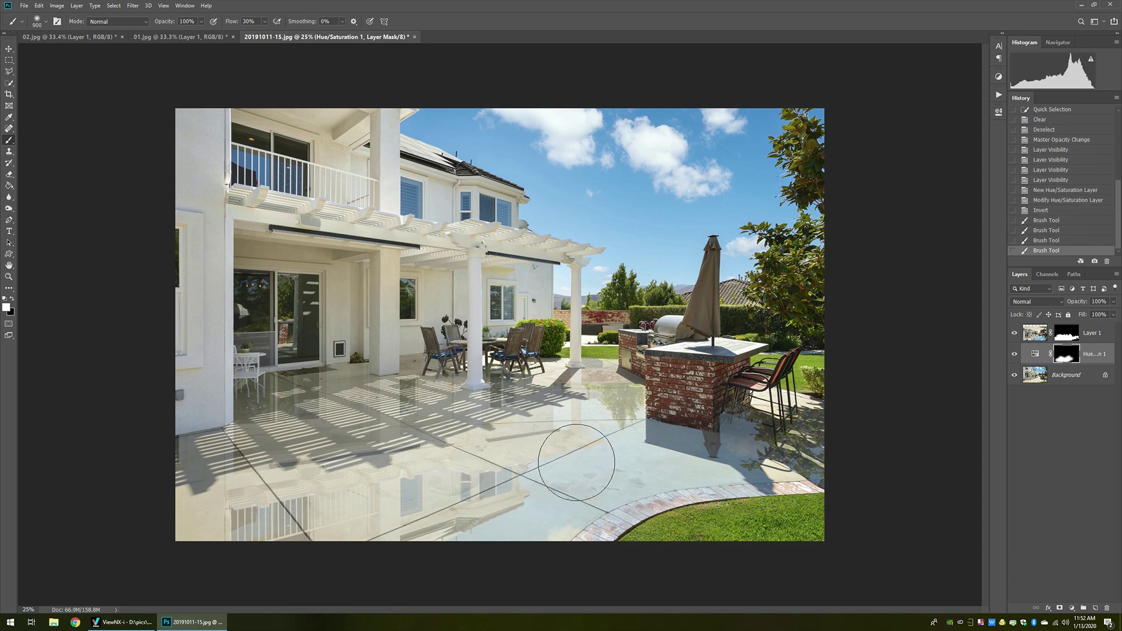
# Step: Paint reflection onto Layer 1's mask across the lower right patio and around the grill
pyautogui.click(1070, 339)
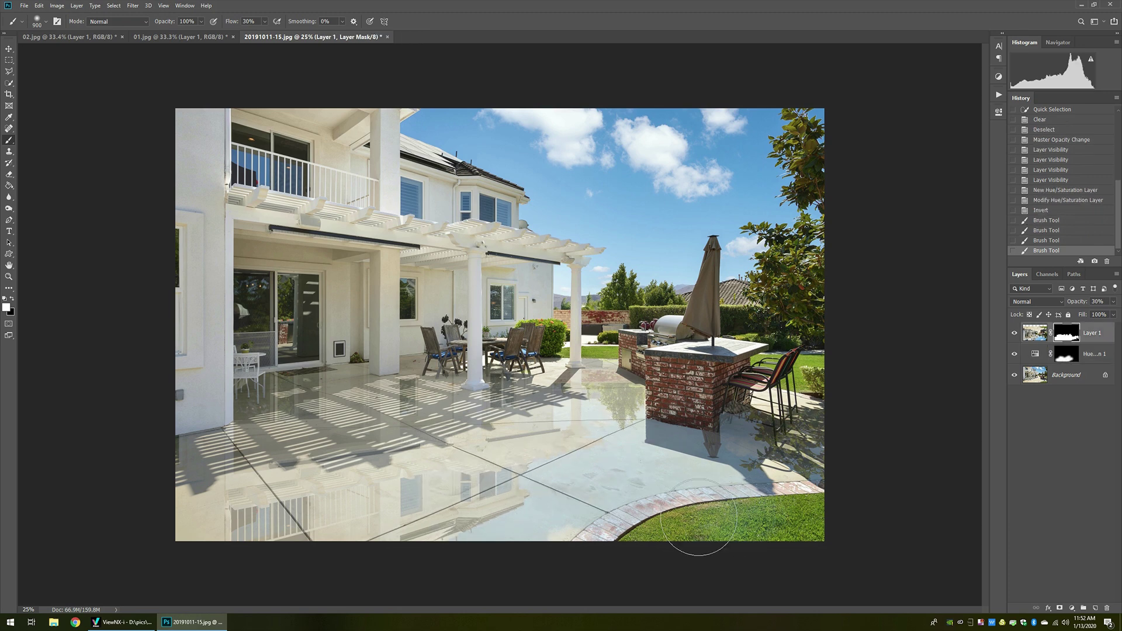
pyautogui.click(788, 506)
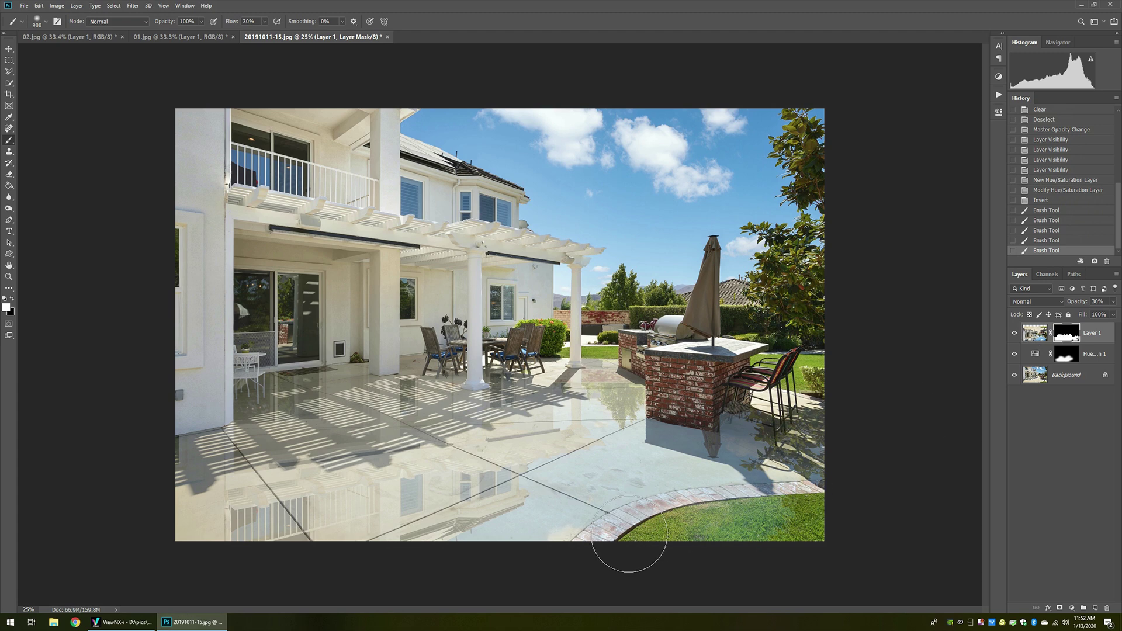
pyautogui.click(801, 503)
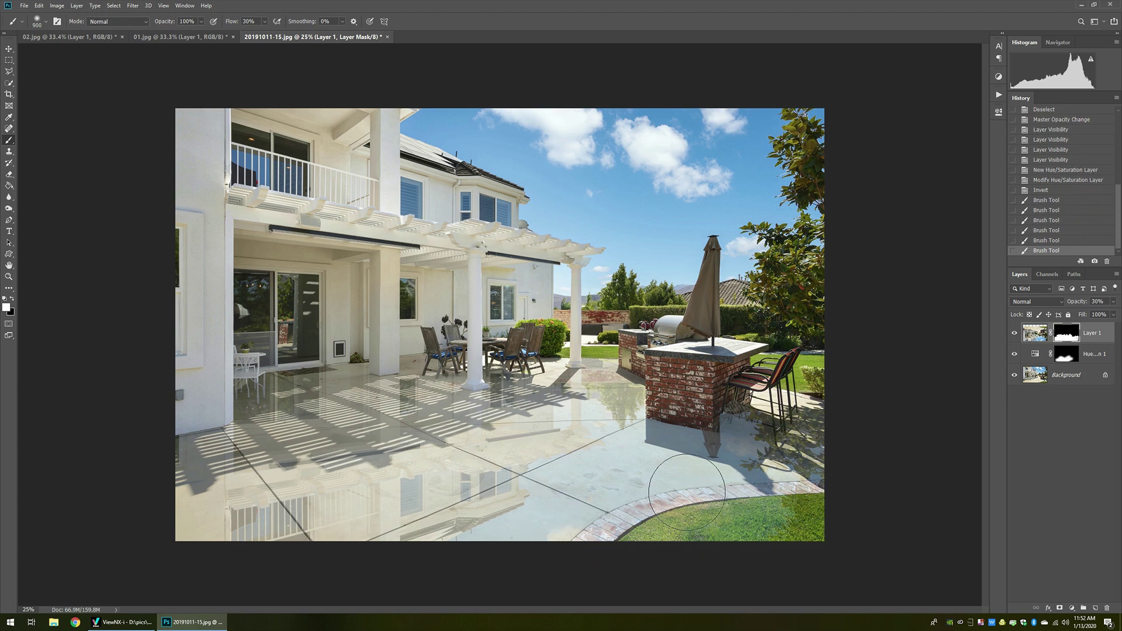
pyautogui.click(589, 494)
pyautogui.click(555, 501)
pyautogui.click(744, 450)
pyautogui.click(825, 427)
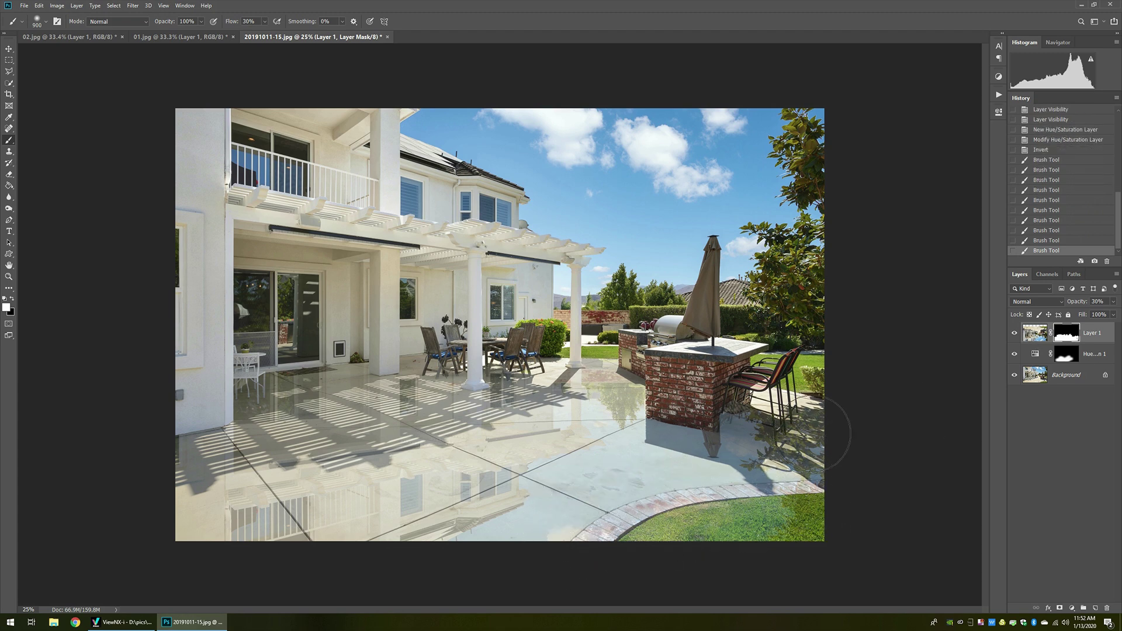
pyautogui.click(813, 429)
pyautogui.click(760, 412)
pyautogui.click(596, 383)
pyautogui.click(574, 374)
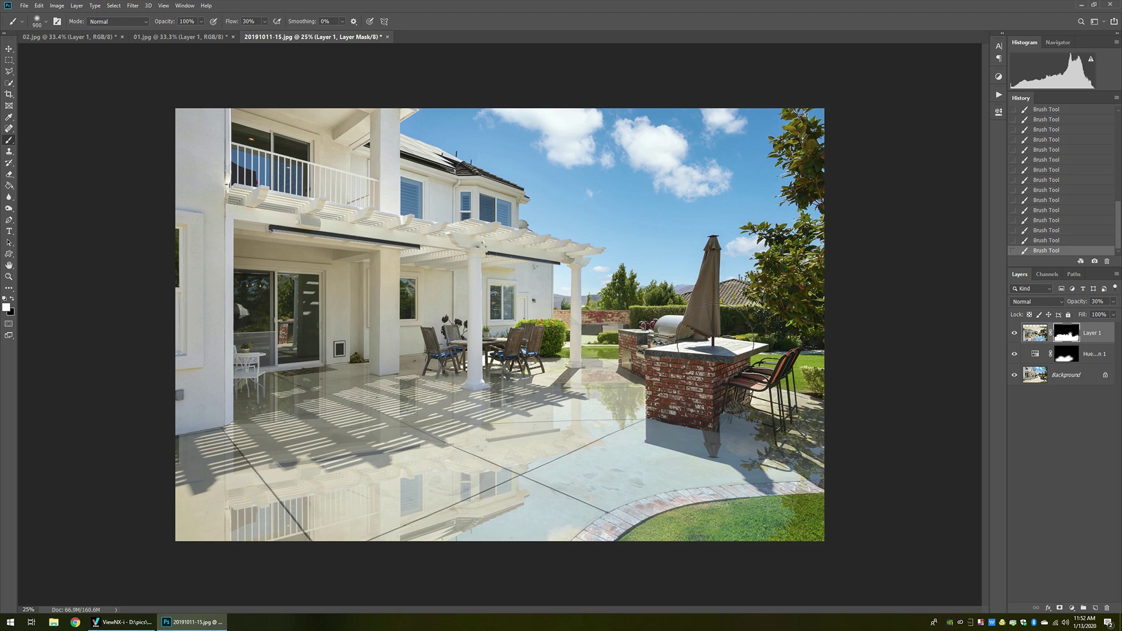
# Step: Erase Layer 1's reflection over the grill base, near the lawn edge and around the grill's shadow
pyautogui.press('e')
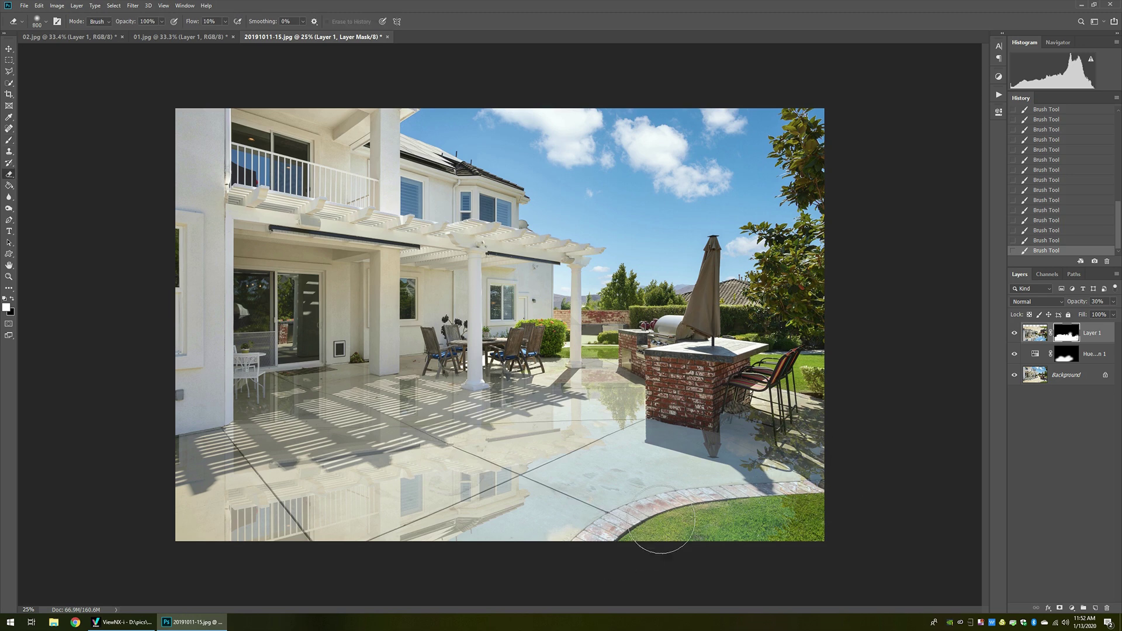
pyautogui.click(637, 358)
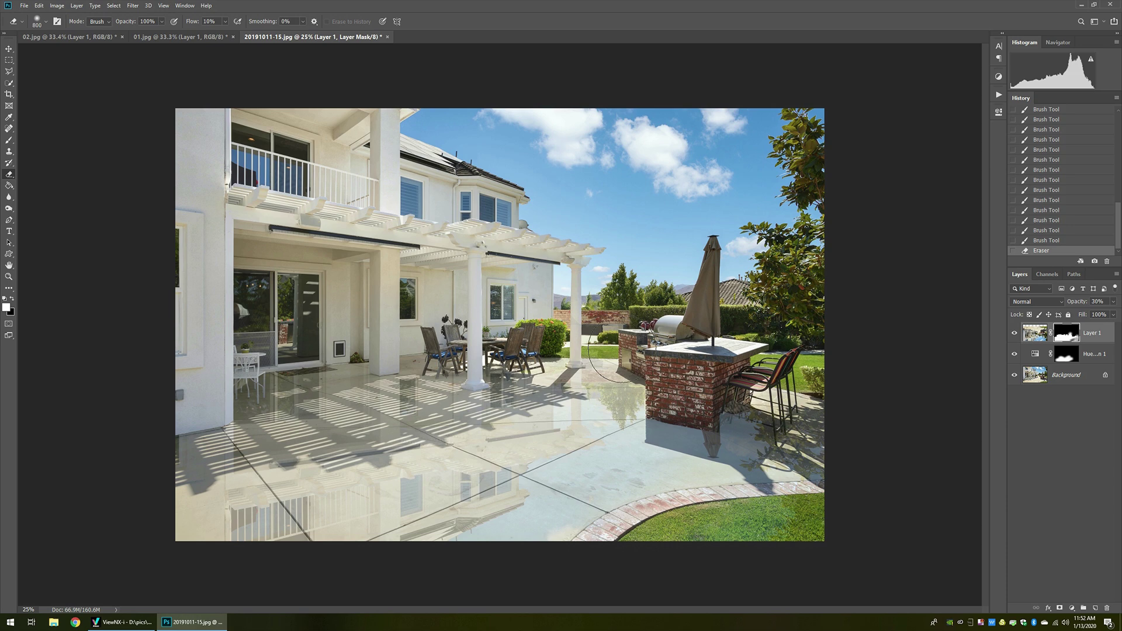
pyautogui.moveTo(616, 354); pyautogui.dragTo(646, 366)
pyautogui.press(']')
pyautogui.press(']')
pyautogui.press(']')
pyautogui.press(']')
pyautogui.press(']')
pyautogui.moveTo(270, 521)
pyautogui.mouseDown()
pyautogui.moveTo(288, 501)
pyautogui.moveTo(237, 526)
pyautogui.mouseUp()
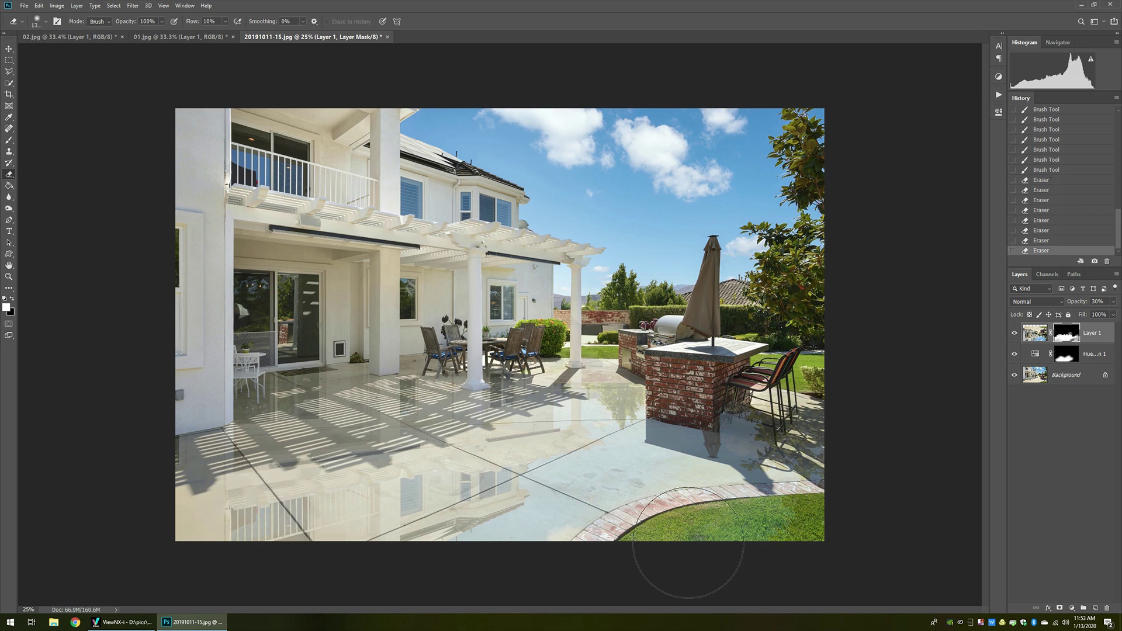
pyautogui.moveTo(688, 543)
pyautogui.mouseDown()
pyautogui.moveTo(678, 539)
pyautogui.moveTo(681, 494)
pyautogui.mouseUp()
pyautogui.moveTo(754, 437)
pyautogui.mouseDown()
pyautogui.moveTo(707, 418)
pyautogui.moveTo(696, 386)
pyautogui.moveTo(705, 374)
pyautogui.mouseUp()
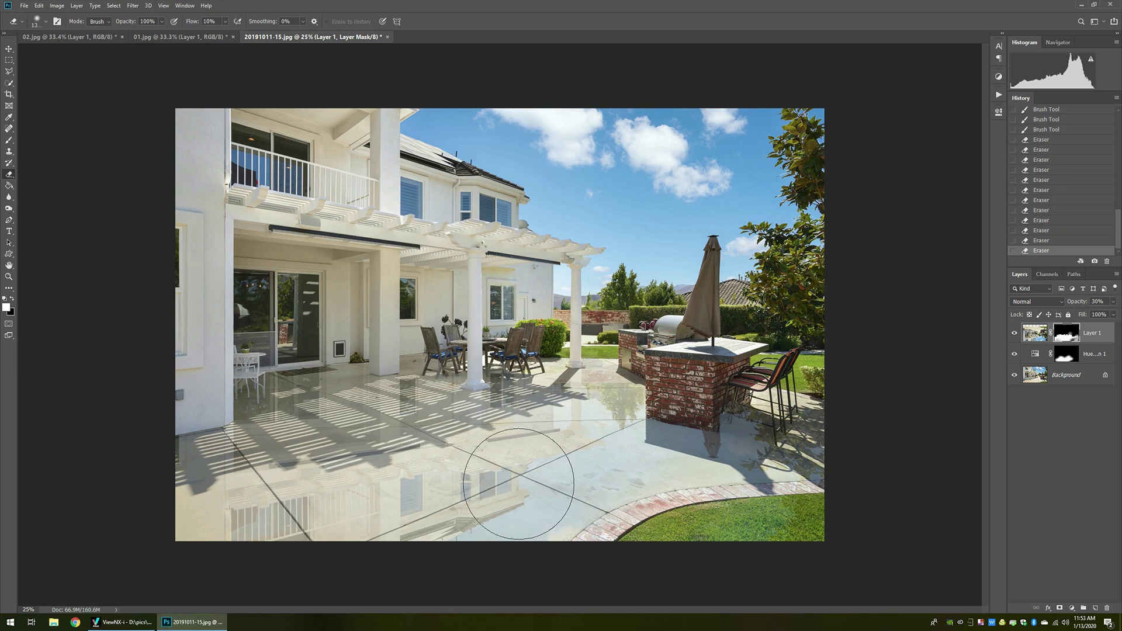
# Step: Zoom in on the patio floor near the grill and erase more of the reflection
pyautogui.press('z')
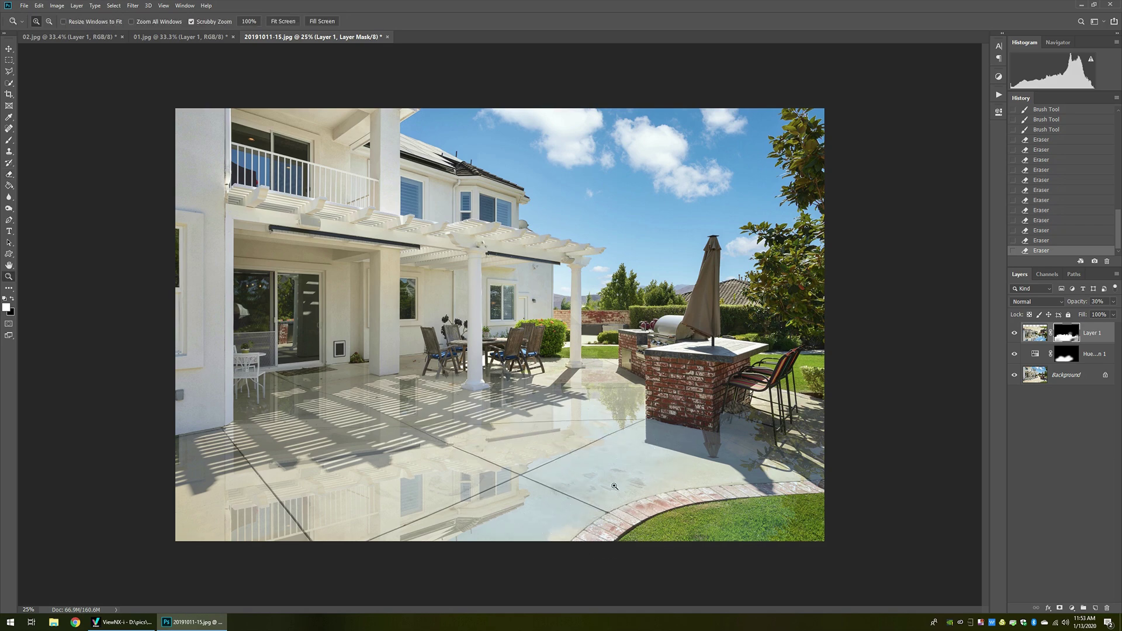
pyautogui.click(612, 487)
pyautogui.click(687, 535)
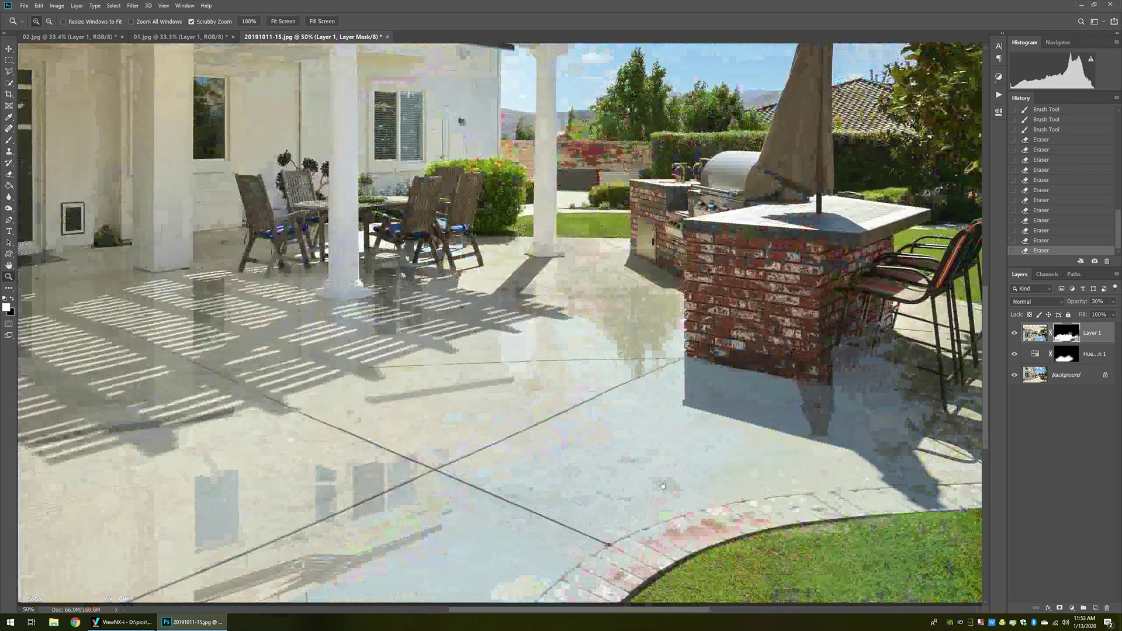
pyautogui.scroll(-3, 681, 527)
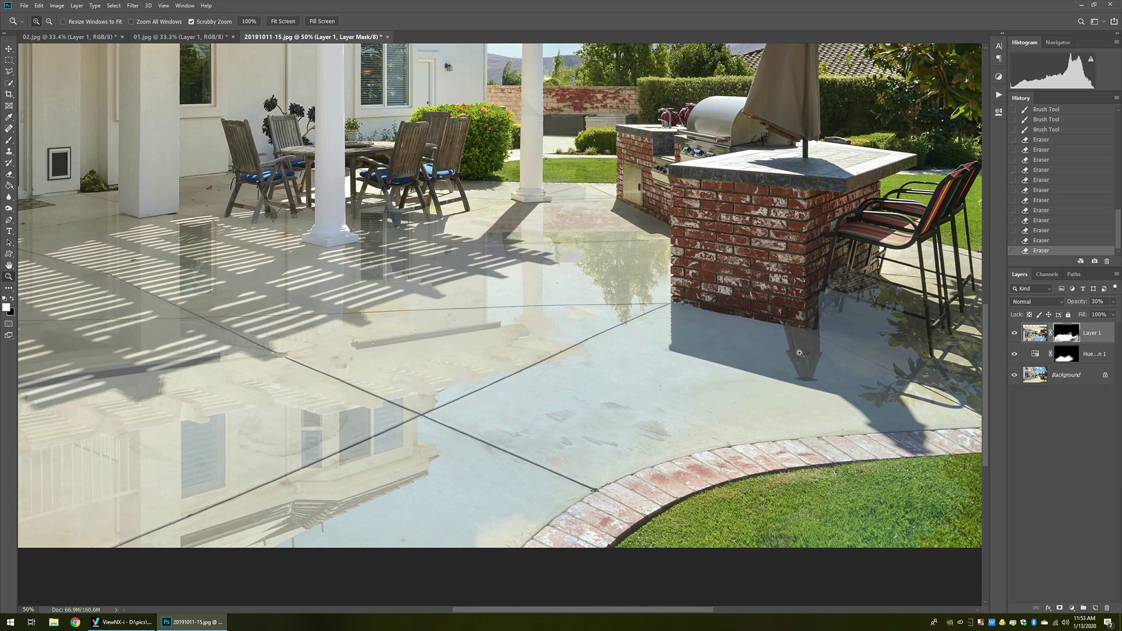
pyautogui.press('e')
pyautogui.moveTo(807, 328)
pyautogui.mouseDown()
pyautogui.moveTo(778, 318)
pyautogui.moveTo(856, 316)
pyautogui.moveTo(758, 310)
pyautogui.mouseUp()
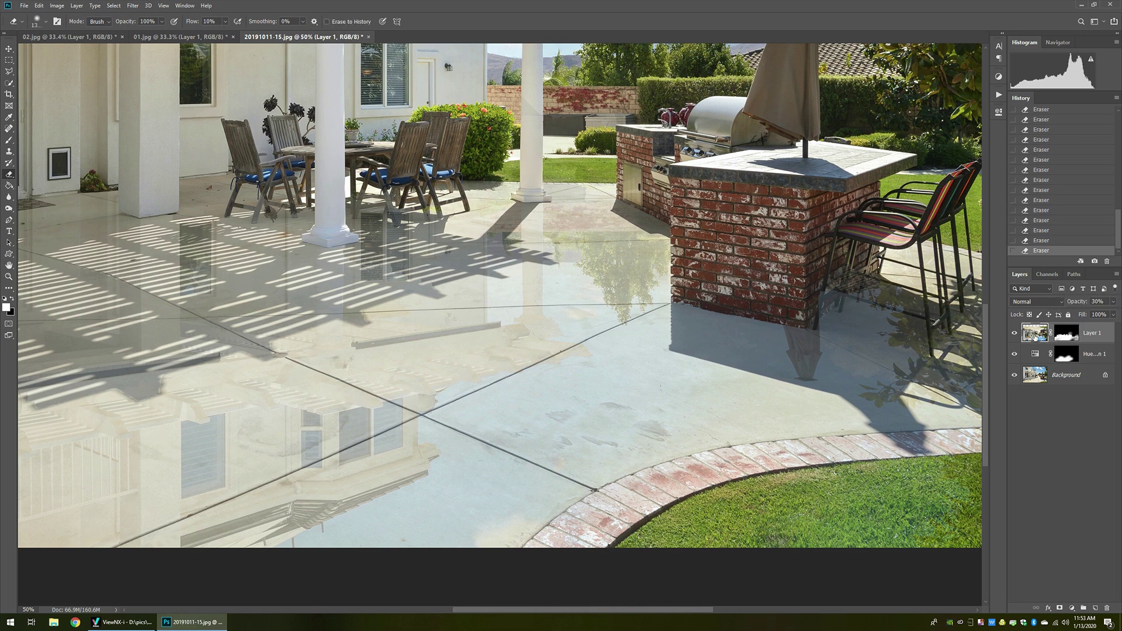
pyautogui.press('y')
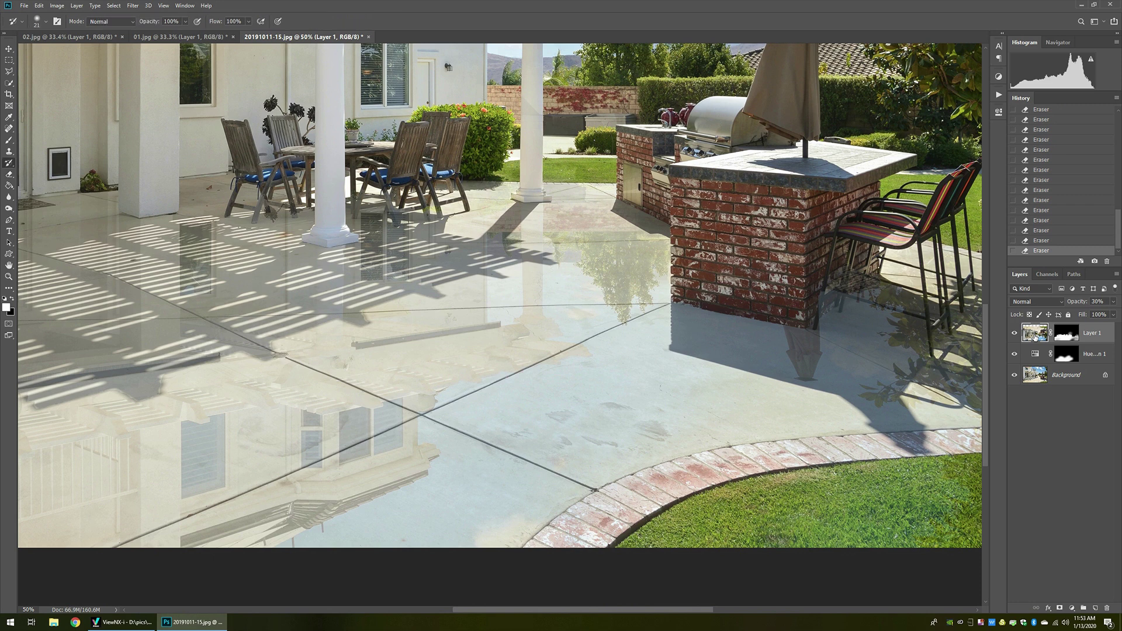
pyautogui.hotkey('ctrl', 'j')
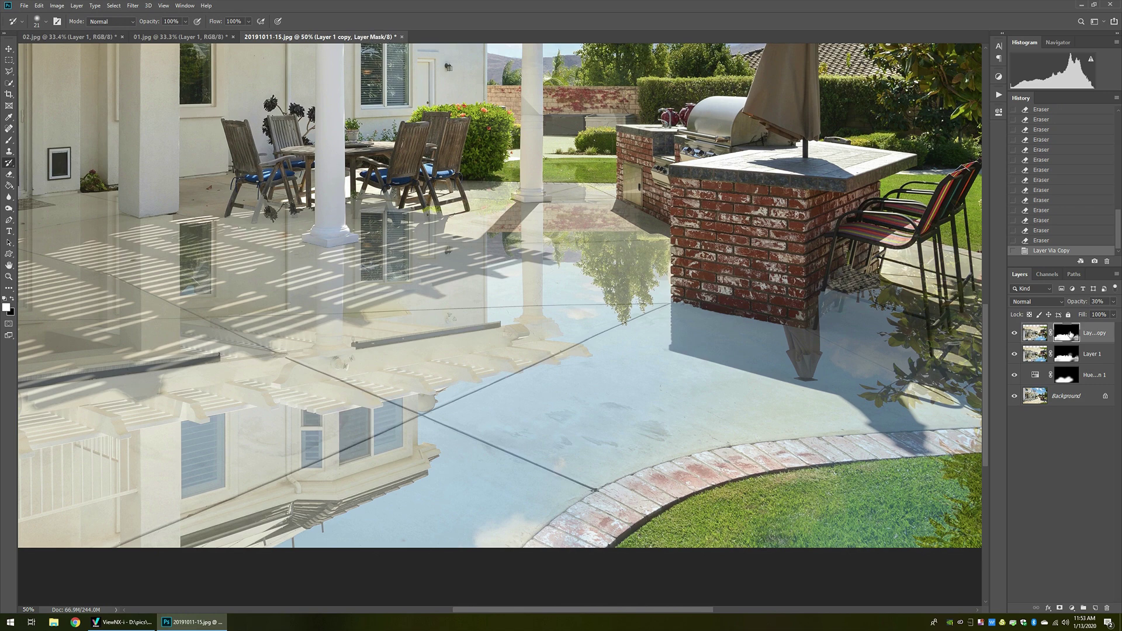
# Step: Delete the Layer 1 copy's mask, set it to 100% opacity and hide it with a black mask
pyautogui.rightClick(1071, 334)
pyautogui.click(1068, 350)
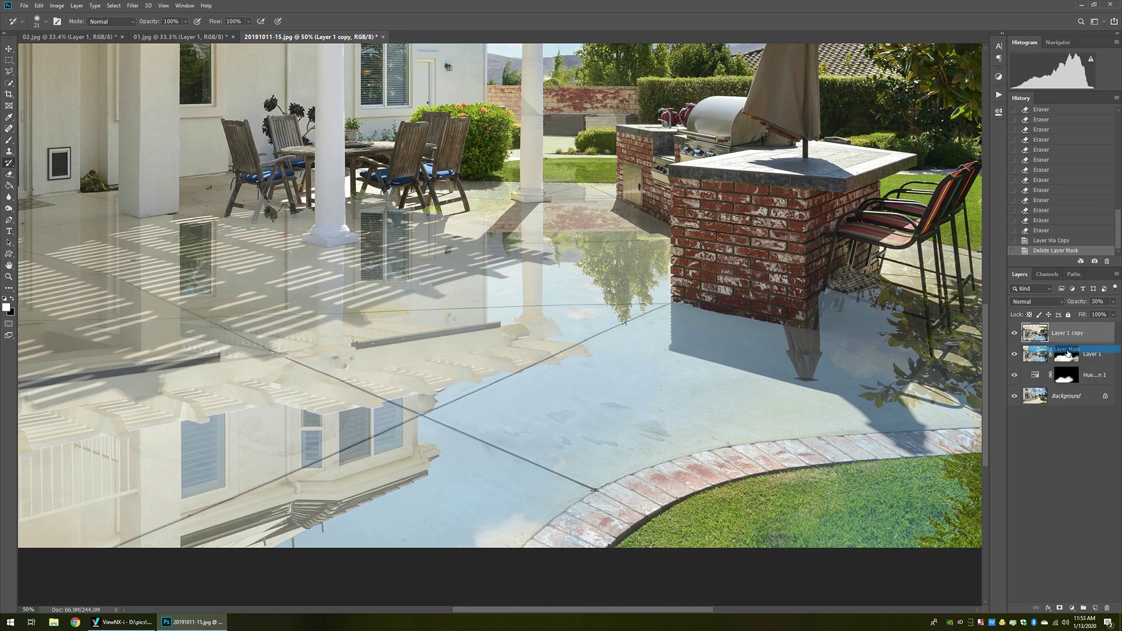
pyautogui.press('v')
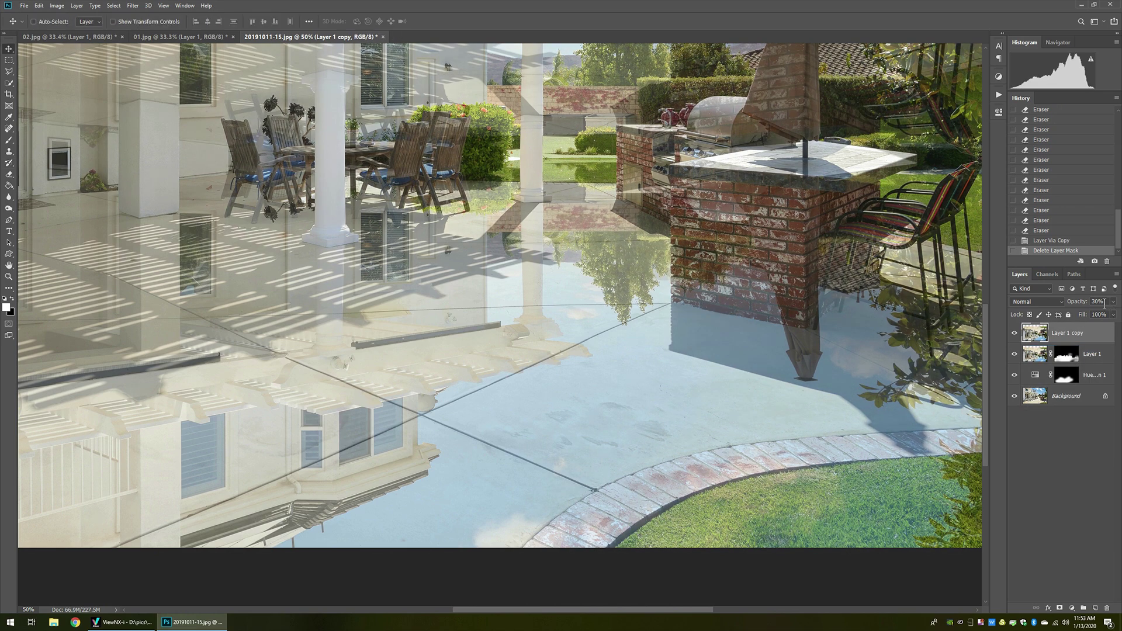
pyautogui.press('0')
pyautogui.hotkey('alt', 'l')
pyautogui.press('m')
pyautogui.press('h')
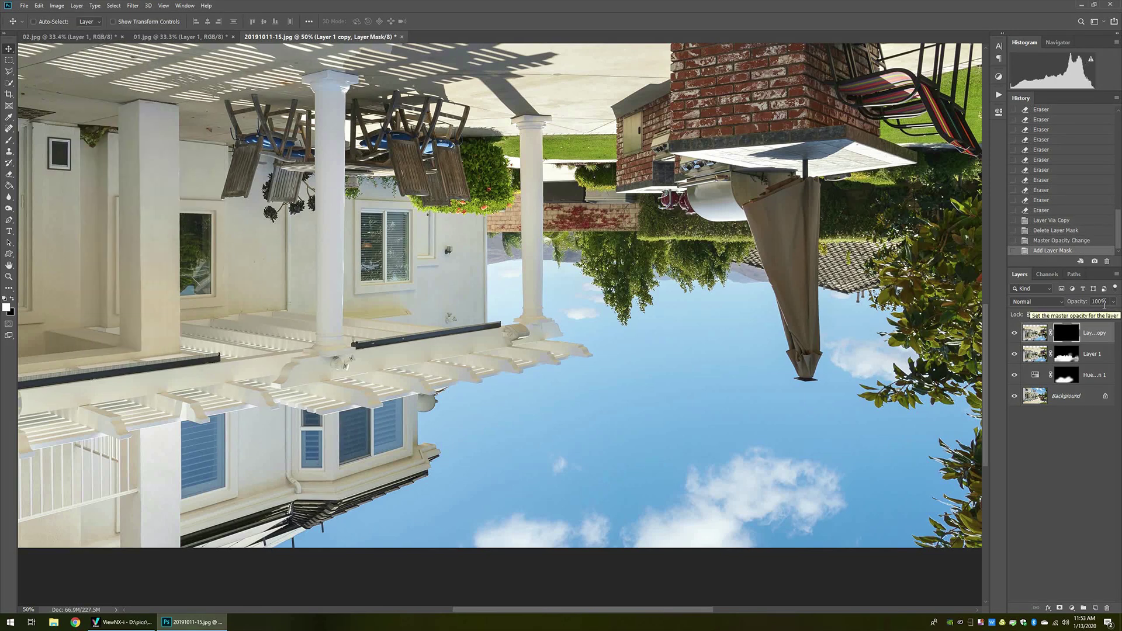
# Step: Paint the full-strength reflection back onto the patio with a 700 px brush and compare it
pyautogui.press('b')
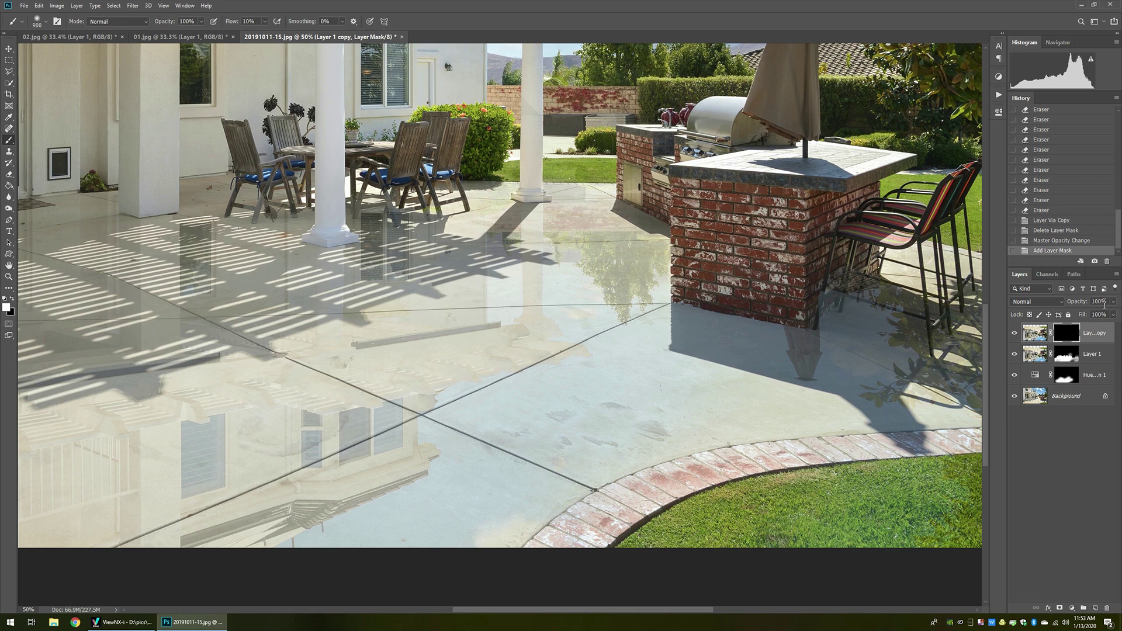
pyautogui.press('[')
pyautogui.press('[')
pyautogui.moveTo(604, 400)
pyautogui.mouseDown()
pyautogui.moveTo(534, 433)
pyautogui.moveTo(593, 429)
pyautogui.moveTo(796, 378)
pyautogui.moveTo(625, 390)
pyautogui.moveTo(484, 426)
pyautogui.moveTo(440, 500)
pyautogui.moveTo(476, 518)
pyautogui.moveTo(503, 484)
pyautogui.moveTo(713, 376)
pyautogui.moveTo(833, 380)
pyautogui.moveTo(781, 380)
pyautogui.mouseUp()
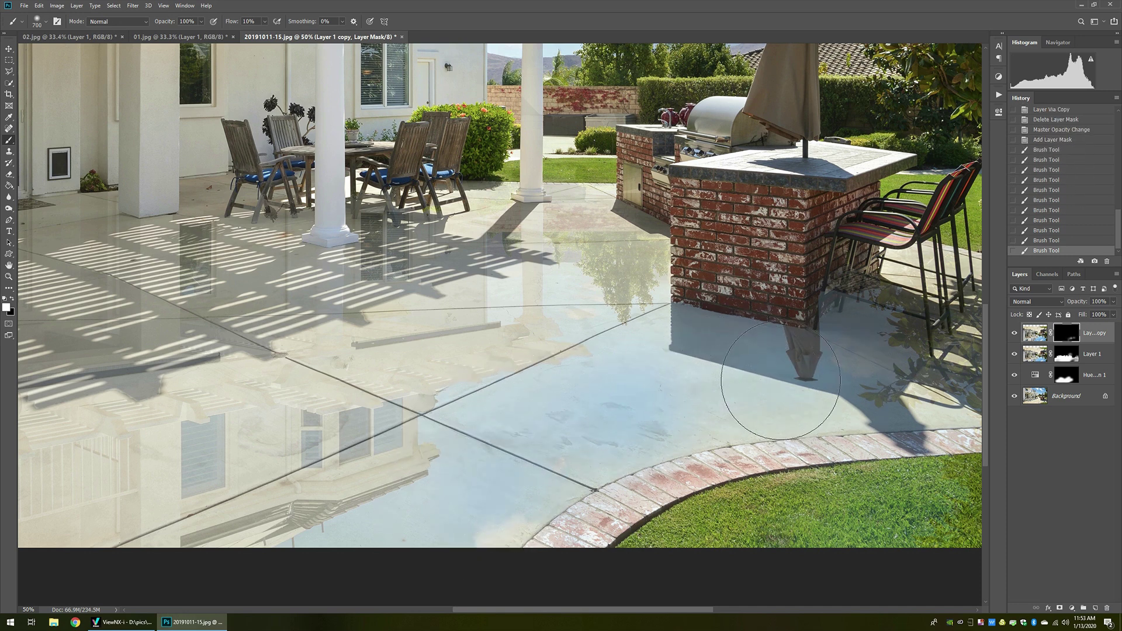
pyautogui.click(1015, 334)
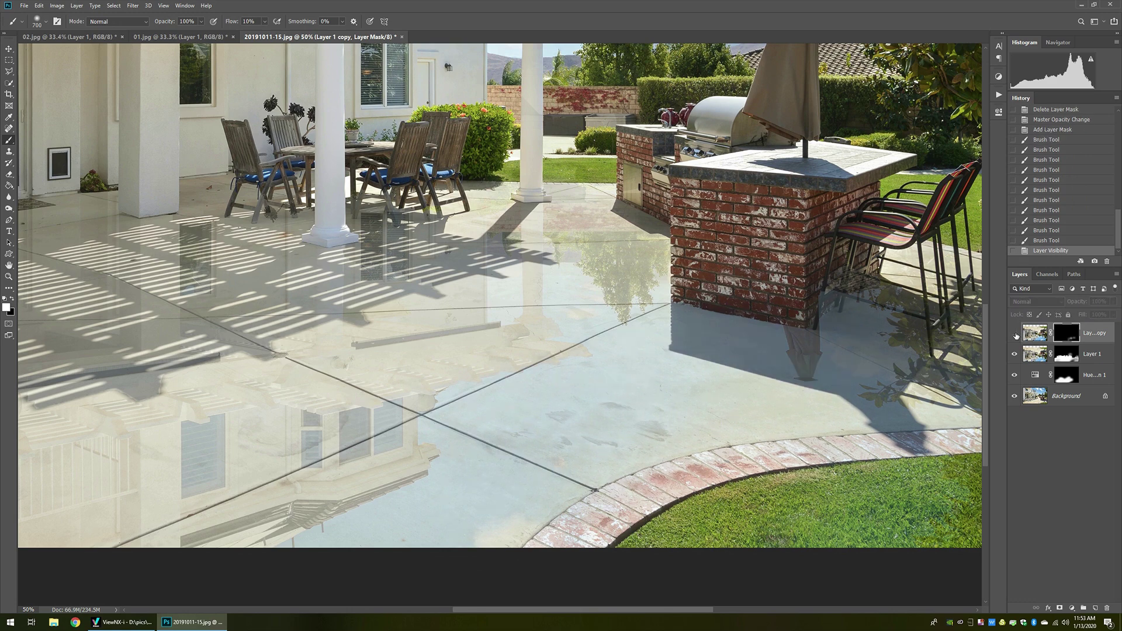
pyautogui.click(1015, 334)
# Step: Hide Layer 1 copy and lower Layer 1's patio reflection to 20% opacity
pyautogui.hotkey('ctrl', '0')
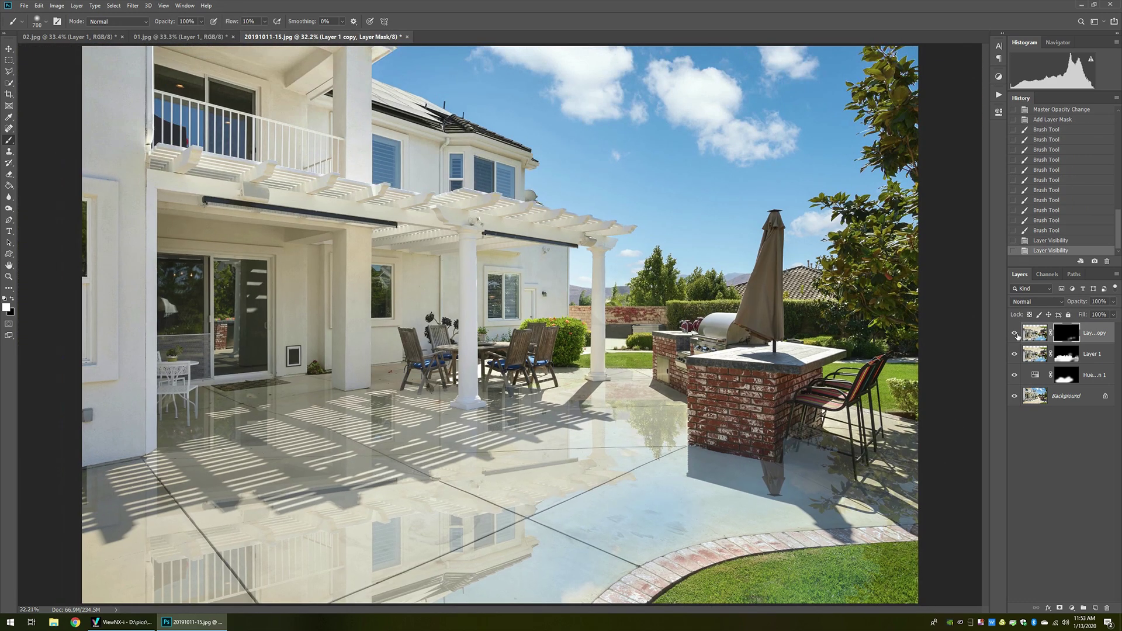
pyautogui.click(1016, 334)
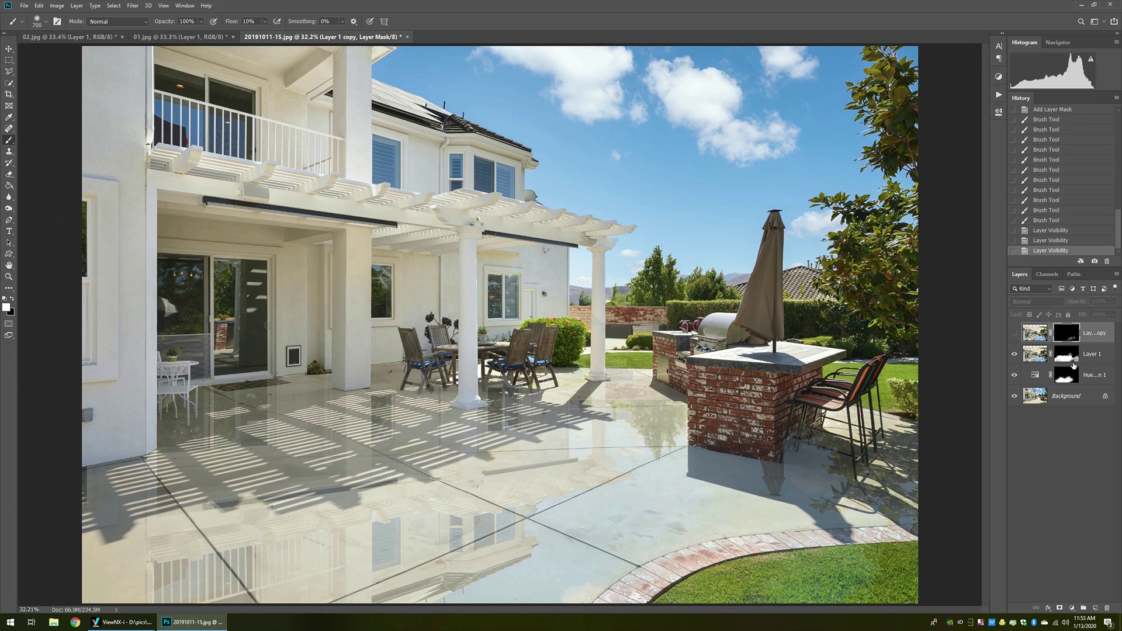
pyautogui.click(1091, 357)
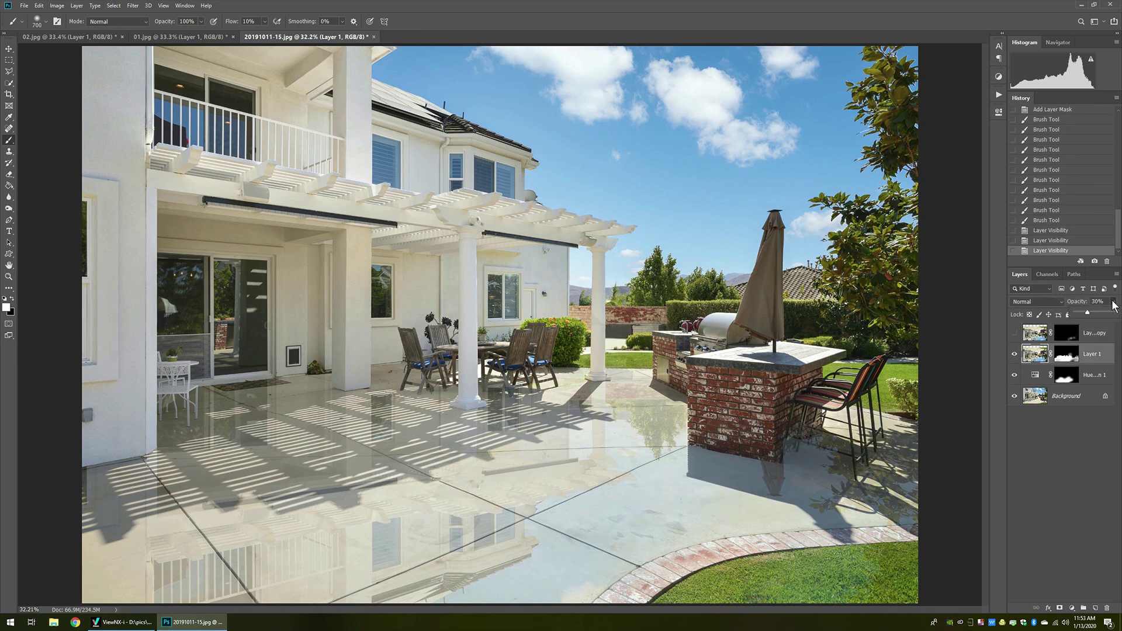
pyautogui.moveTo(1088, 312); pyautogui.dragTo(1083, 311)
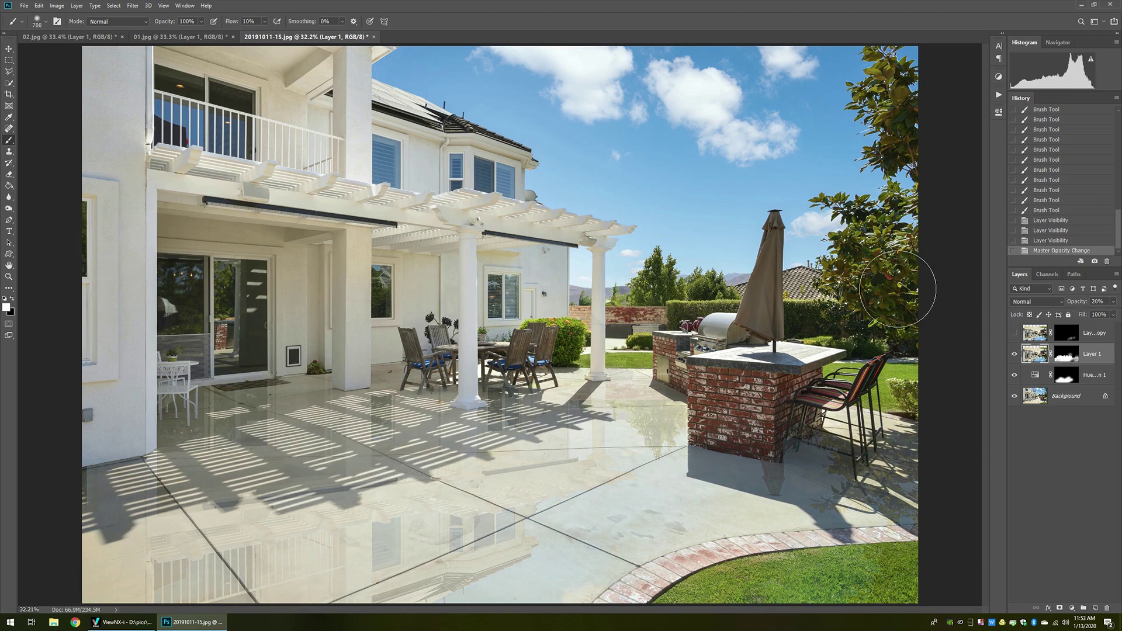